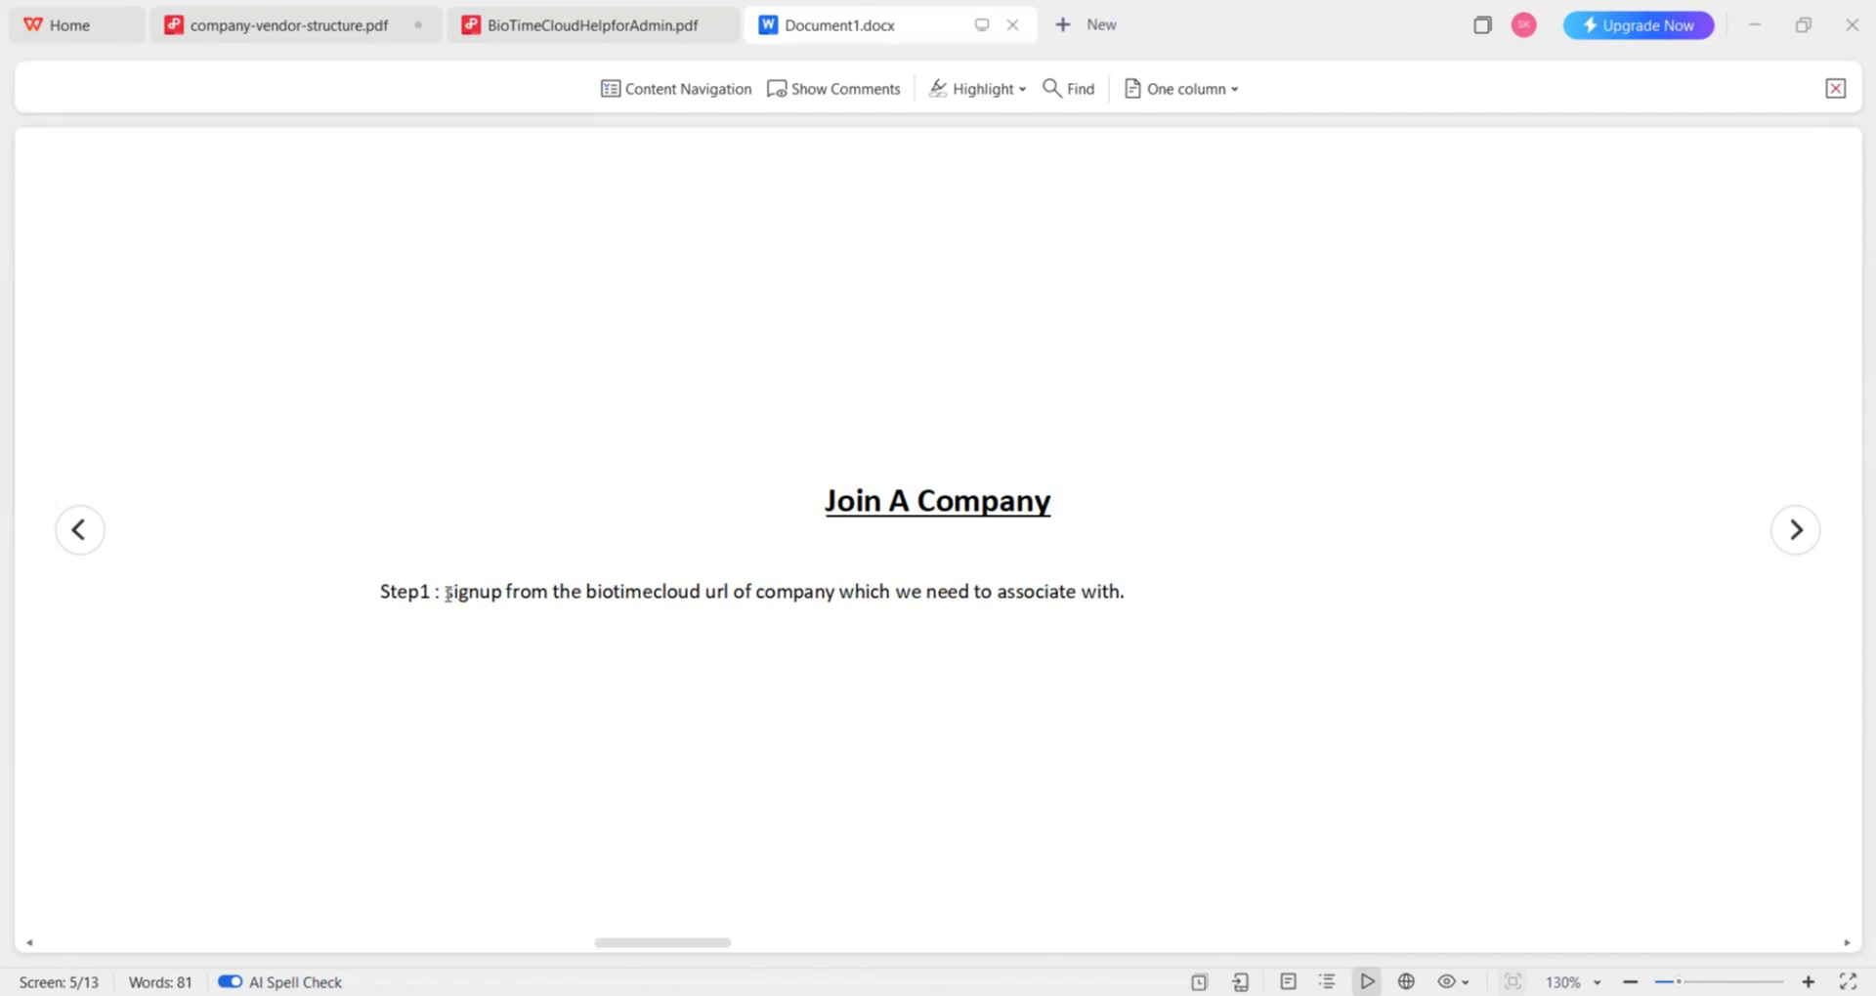
Step: Page through the document's Join A Company instructions slide by slide
left_click_drag(448, 593, 793, 591)
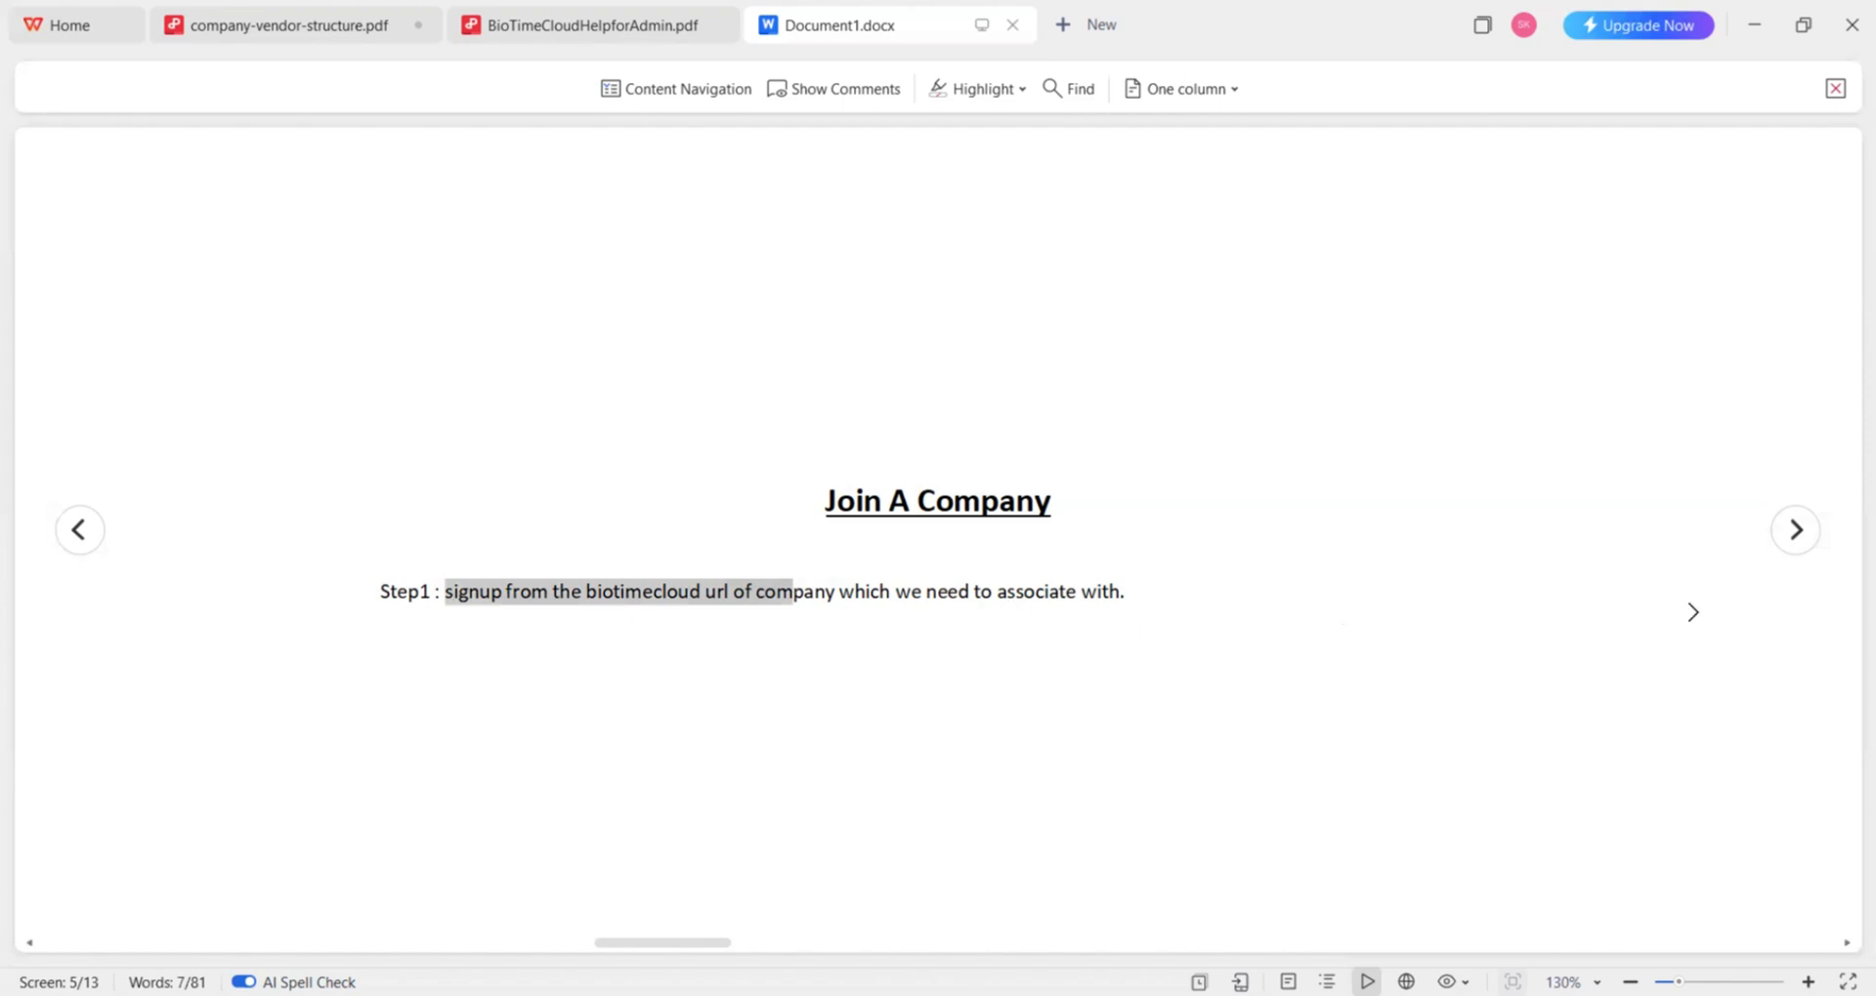
left_click(1798, 530)
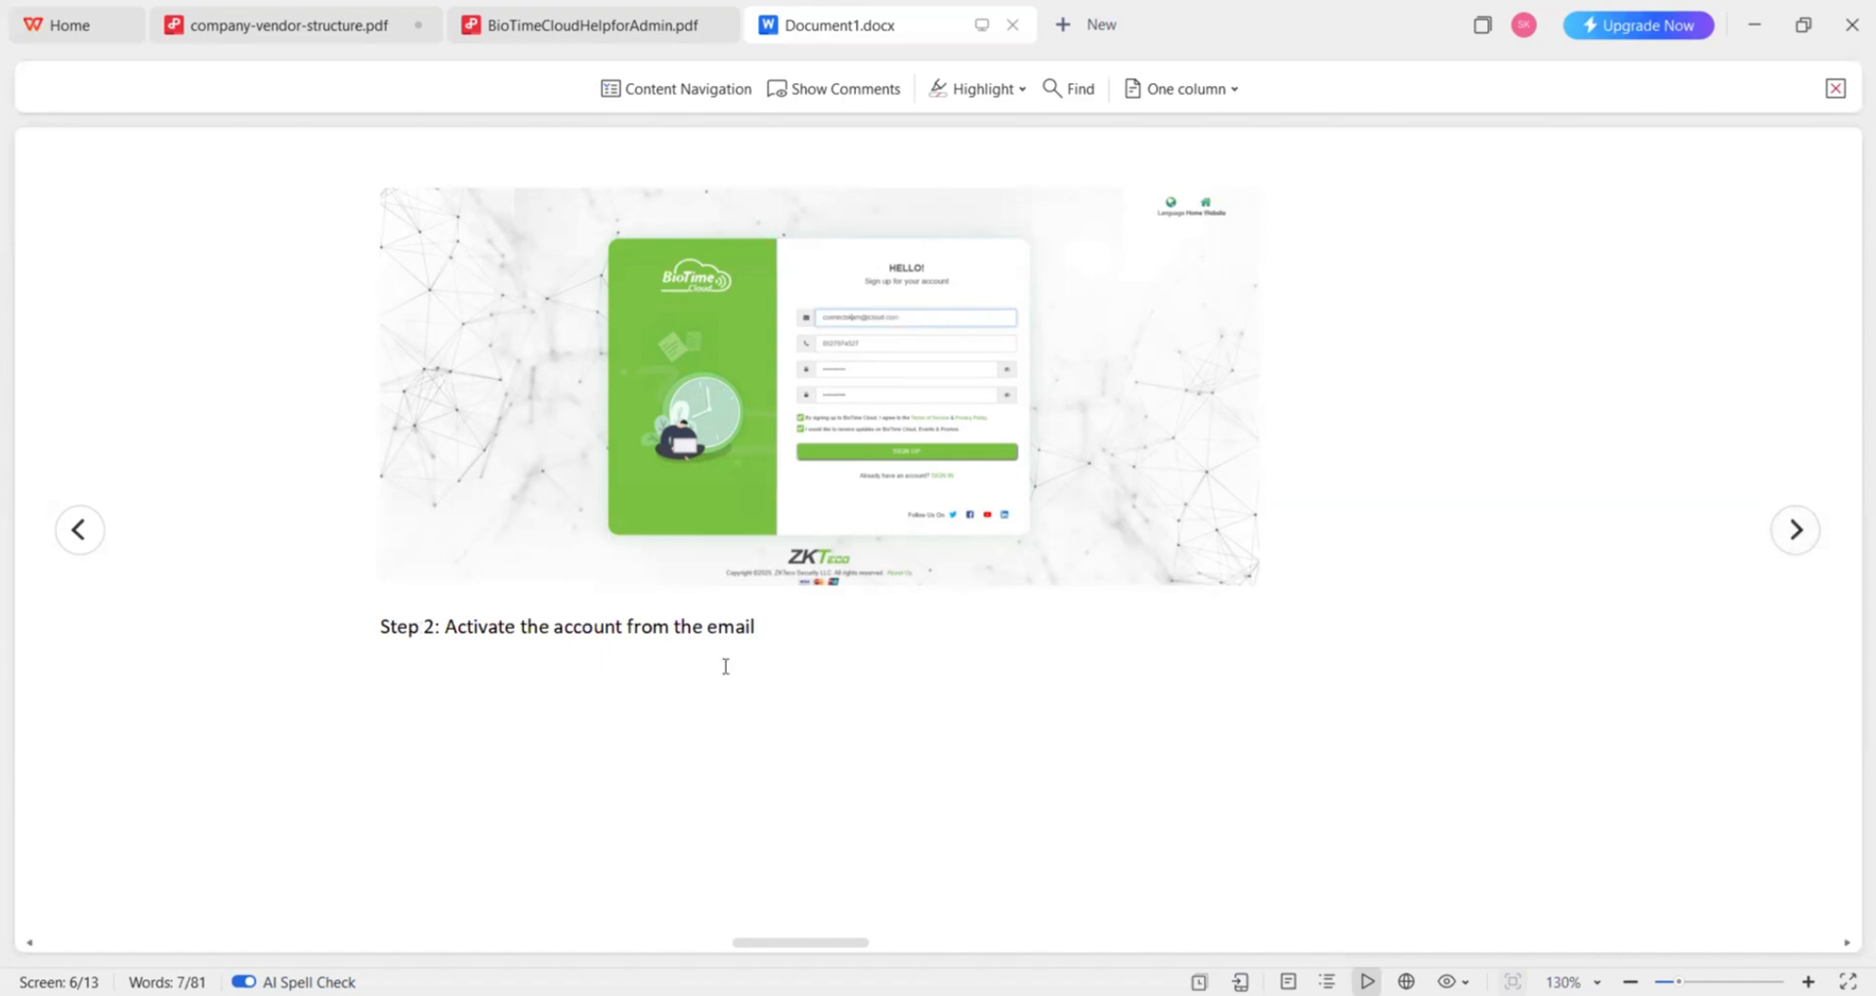
left_click(1795, 531)
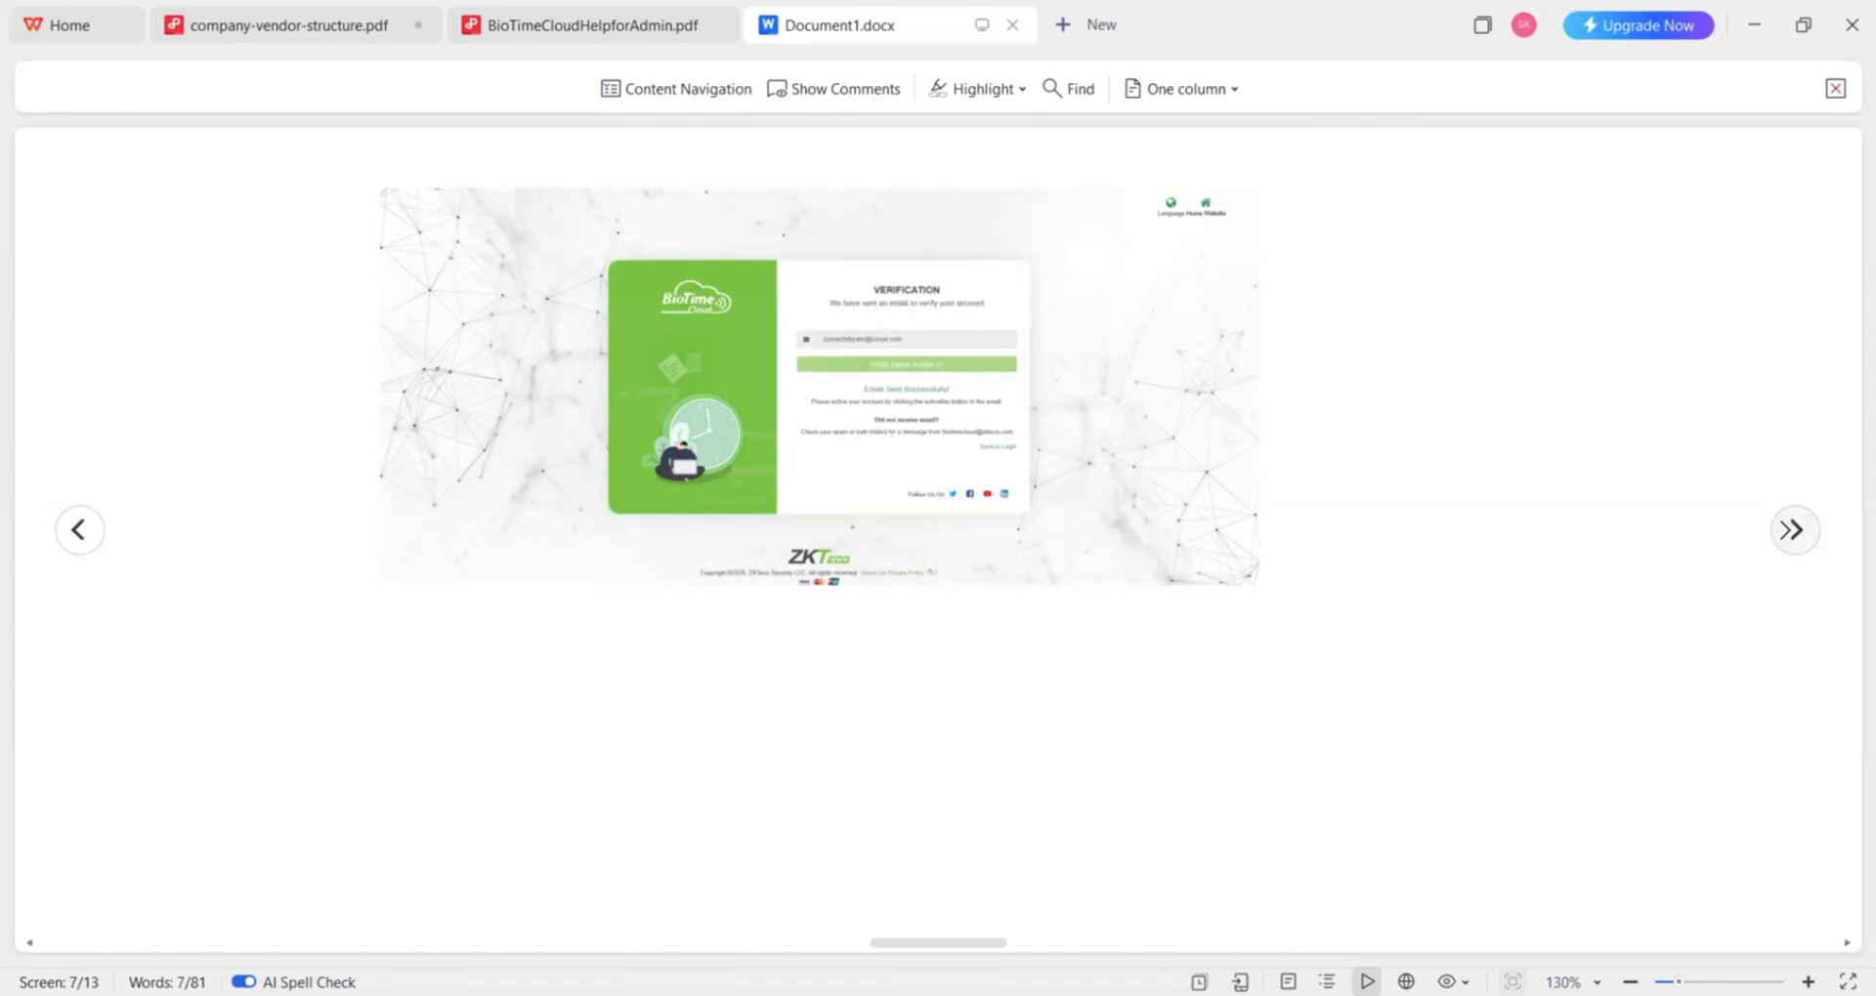
left_click(1782, 530)
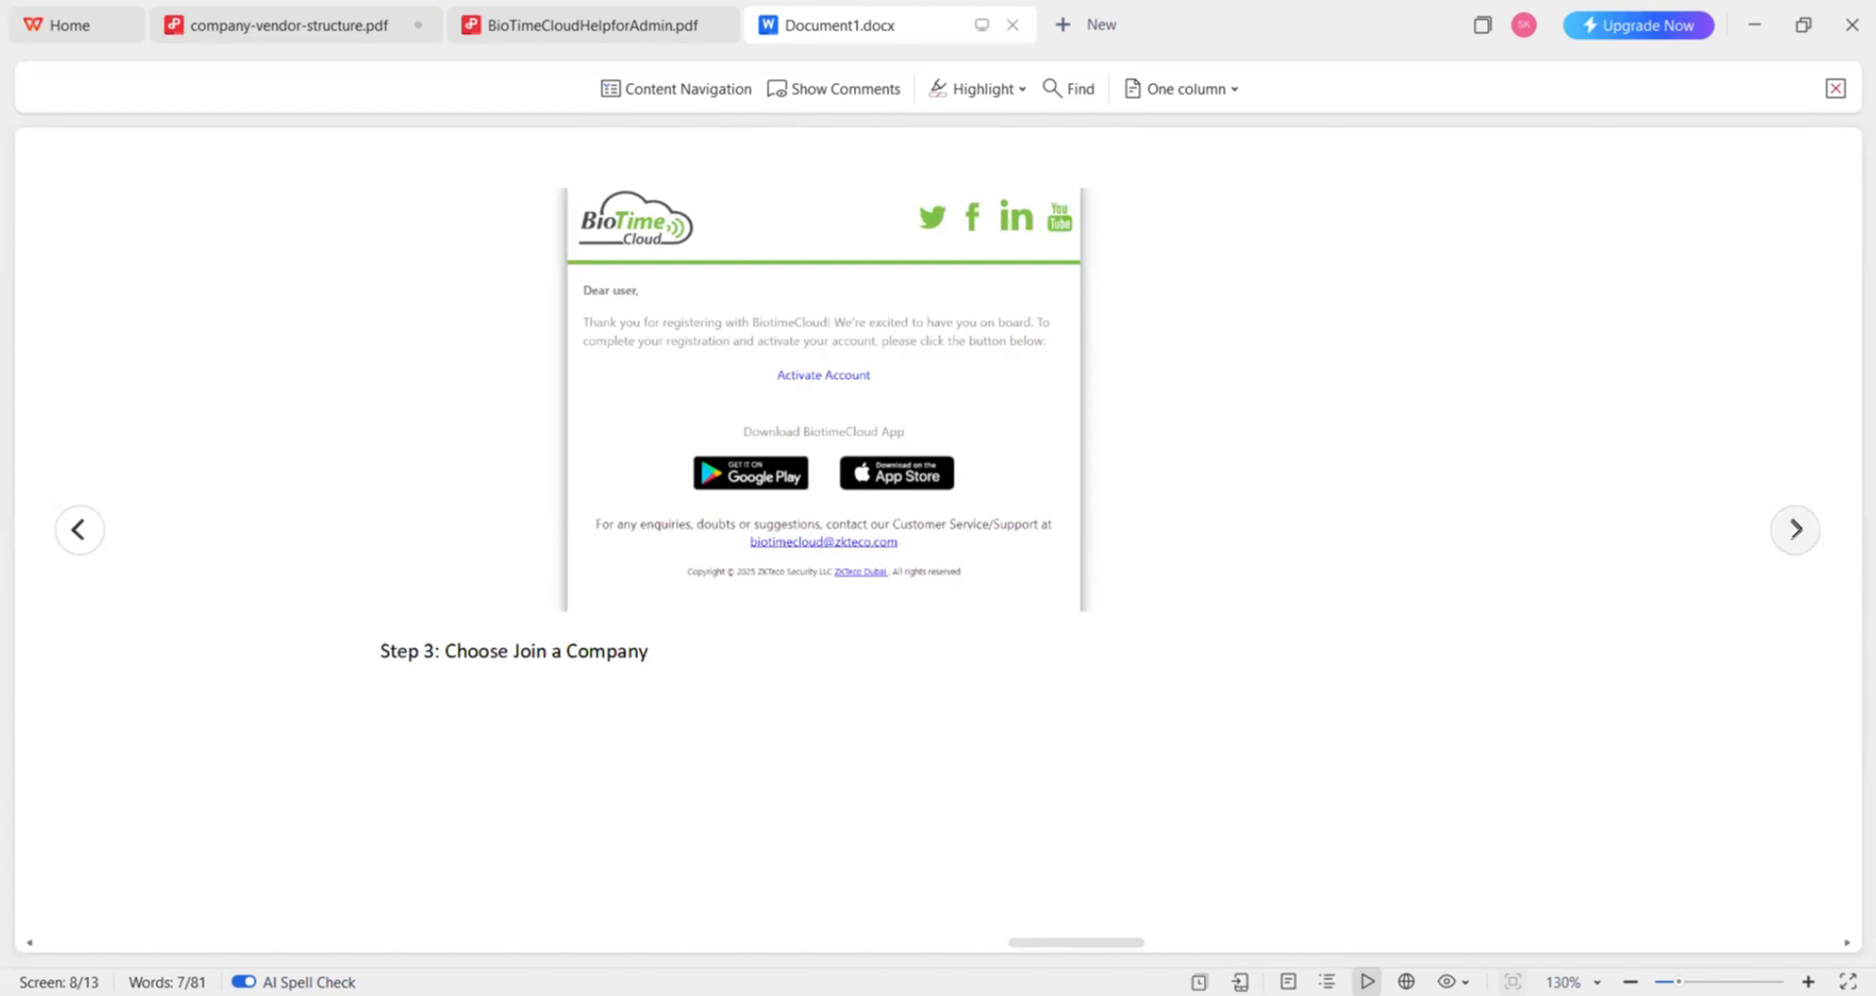
left_click(1794, 528)
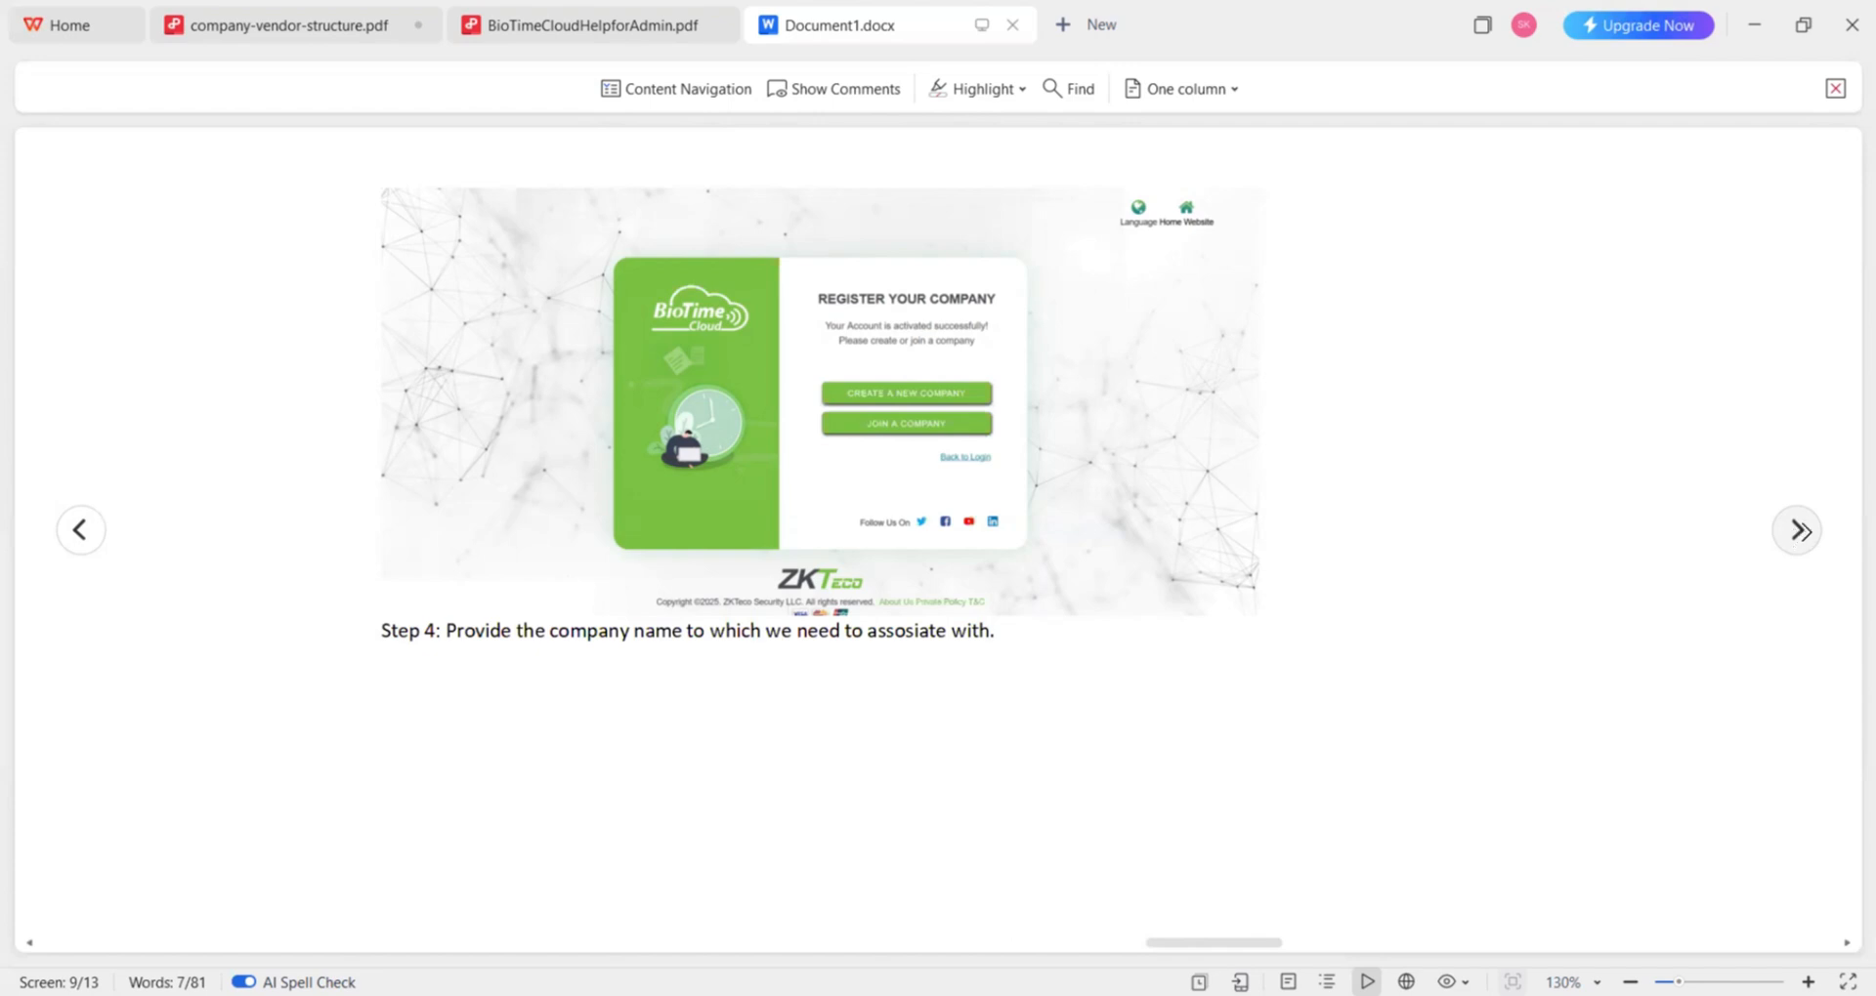
left_click(1797, 533)
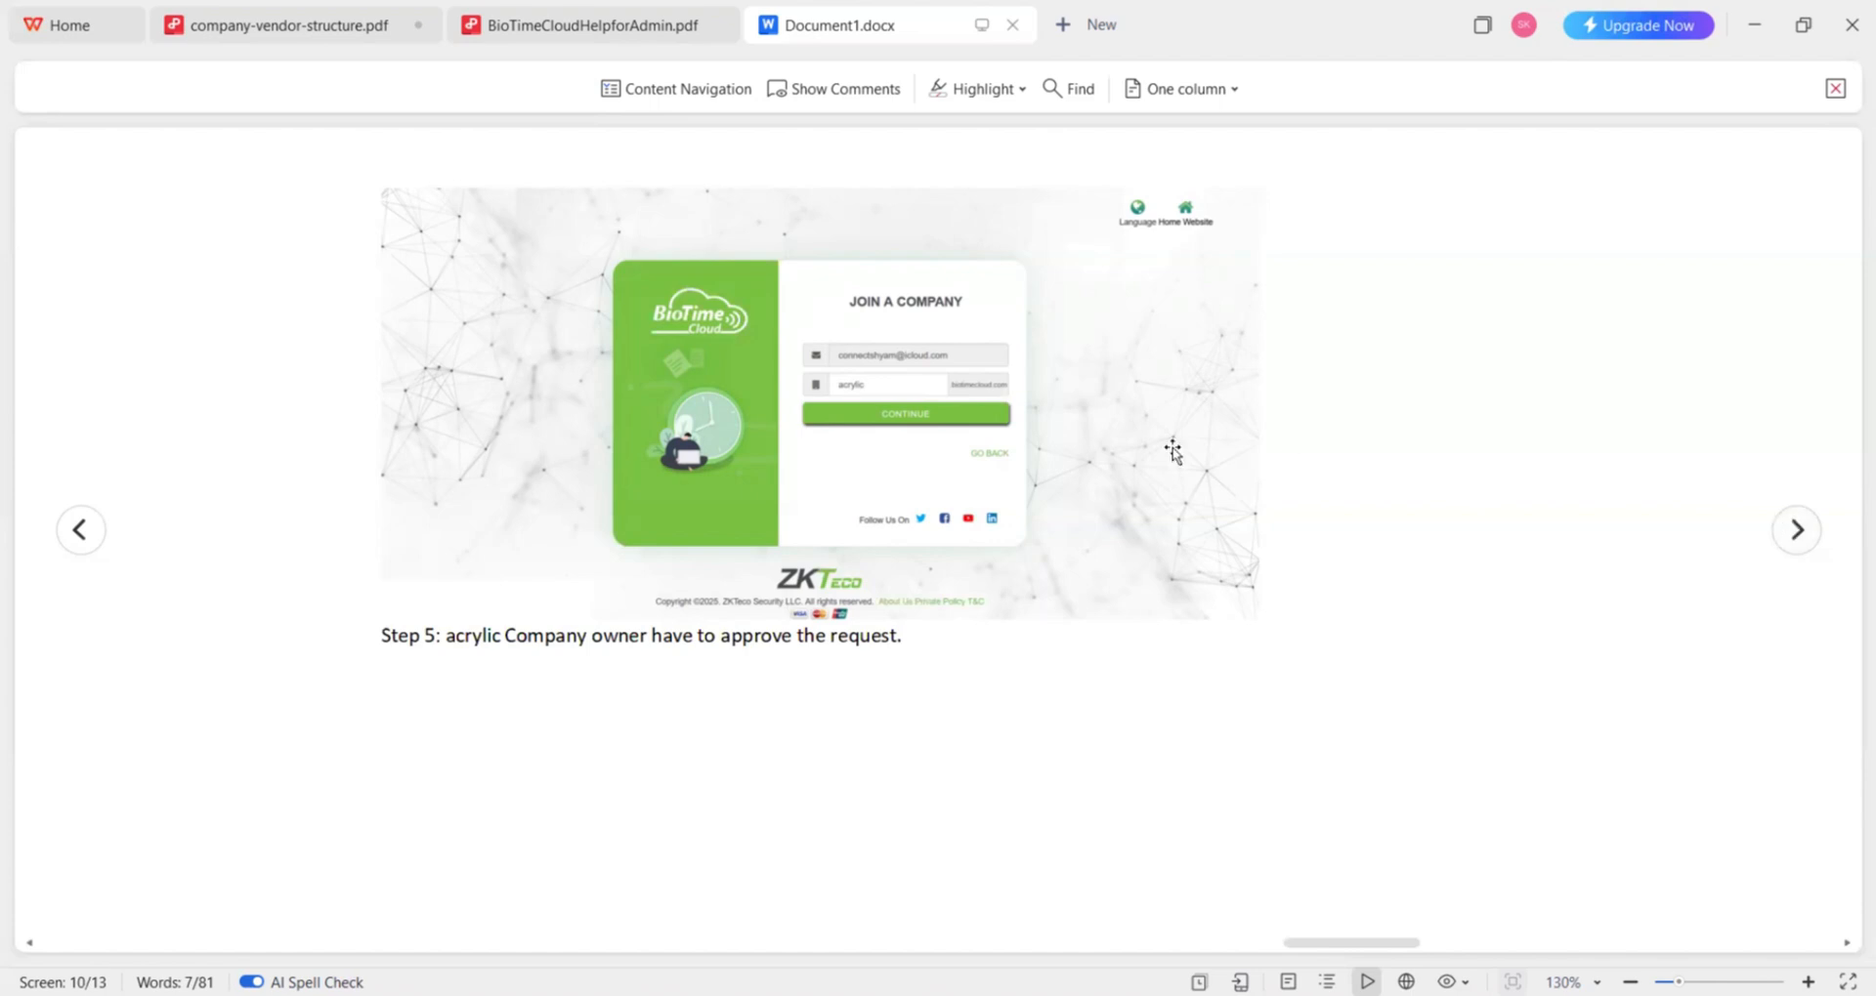
left_click(1799, 529)
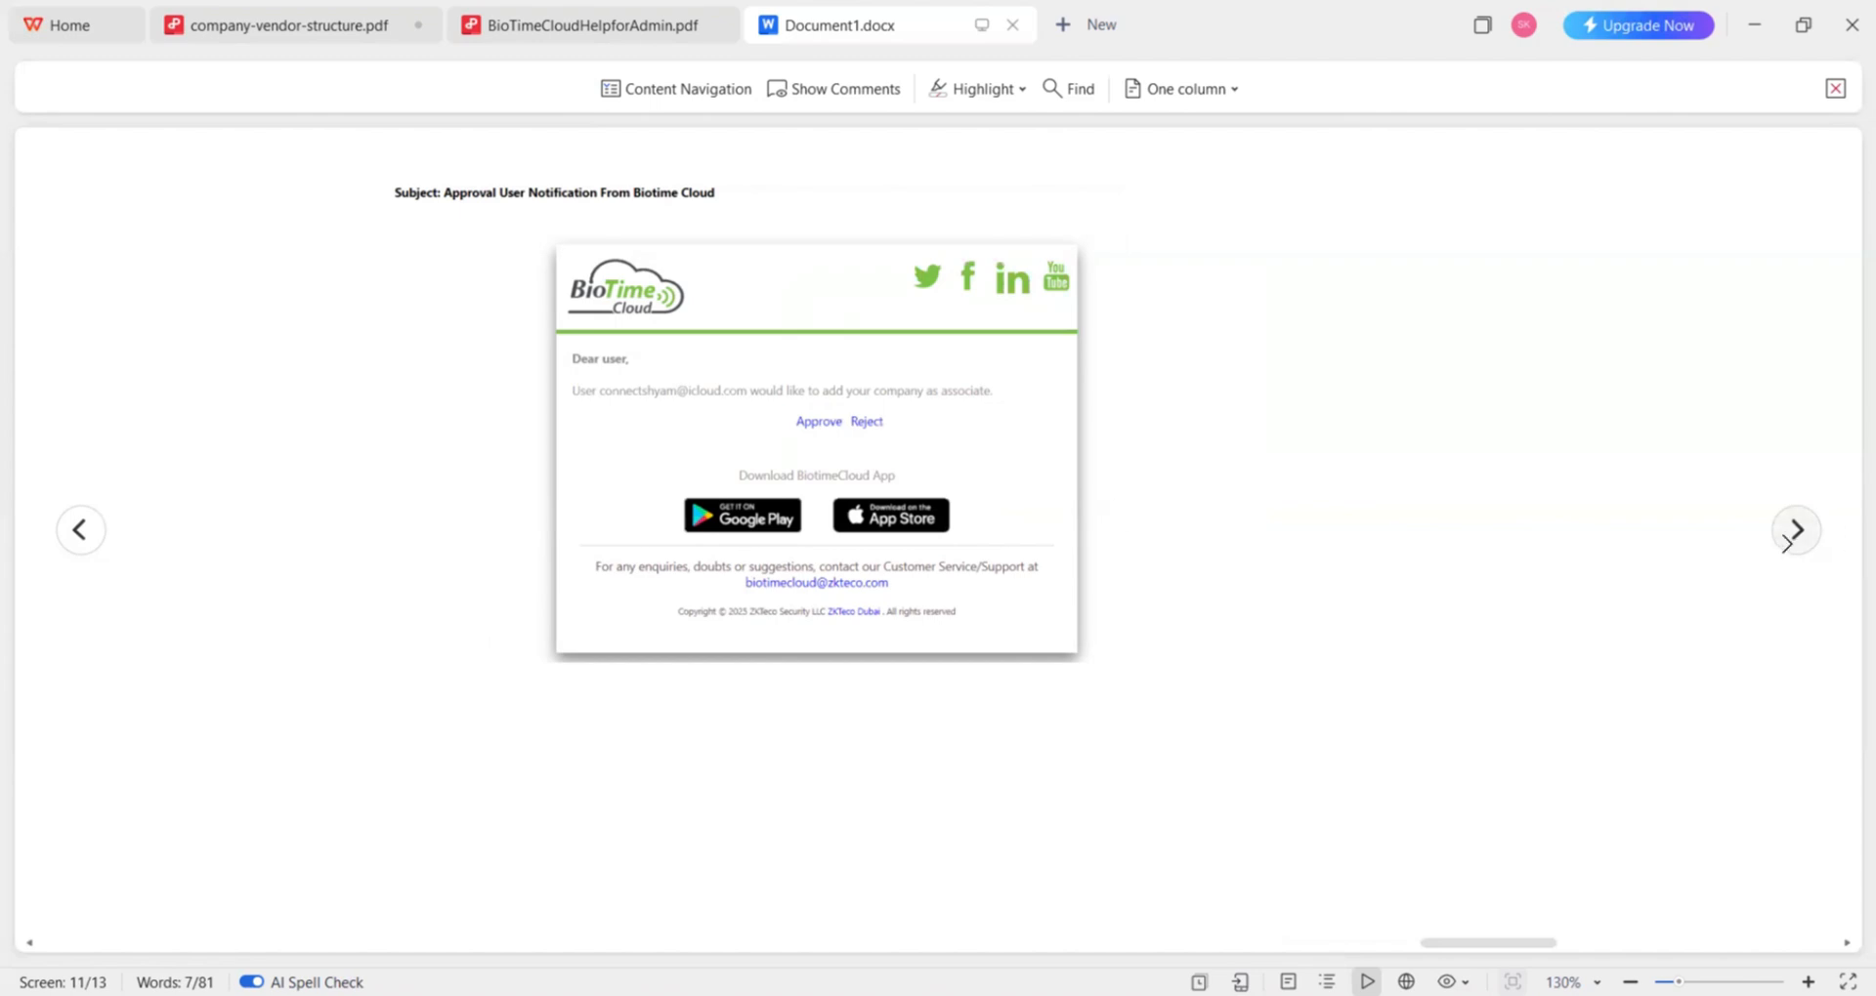
left_click(1788, 539)
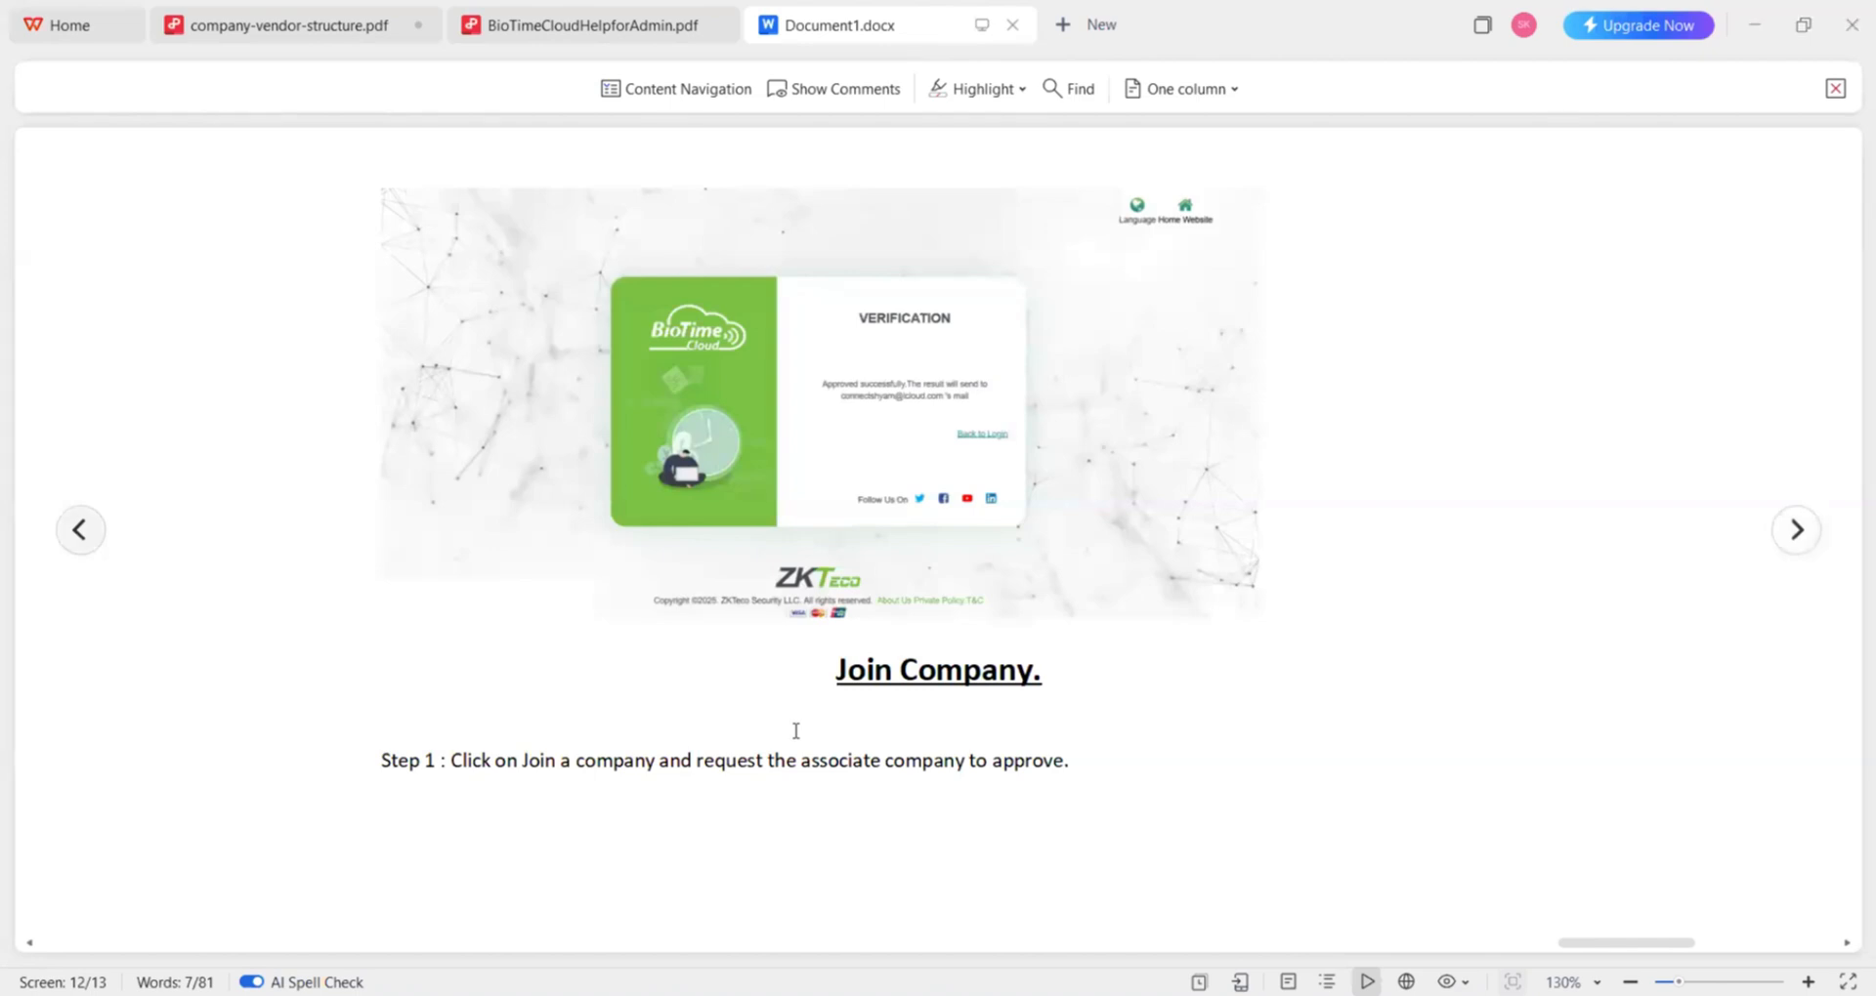
left_click(961, 942)
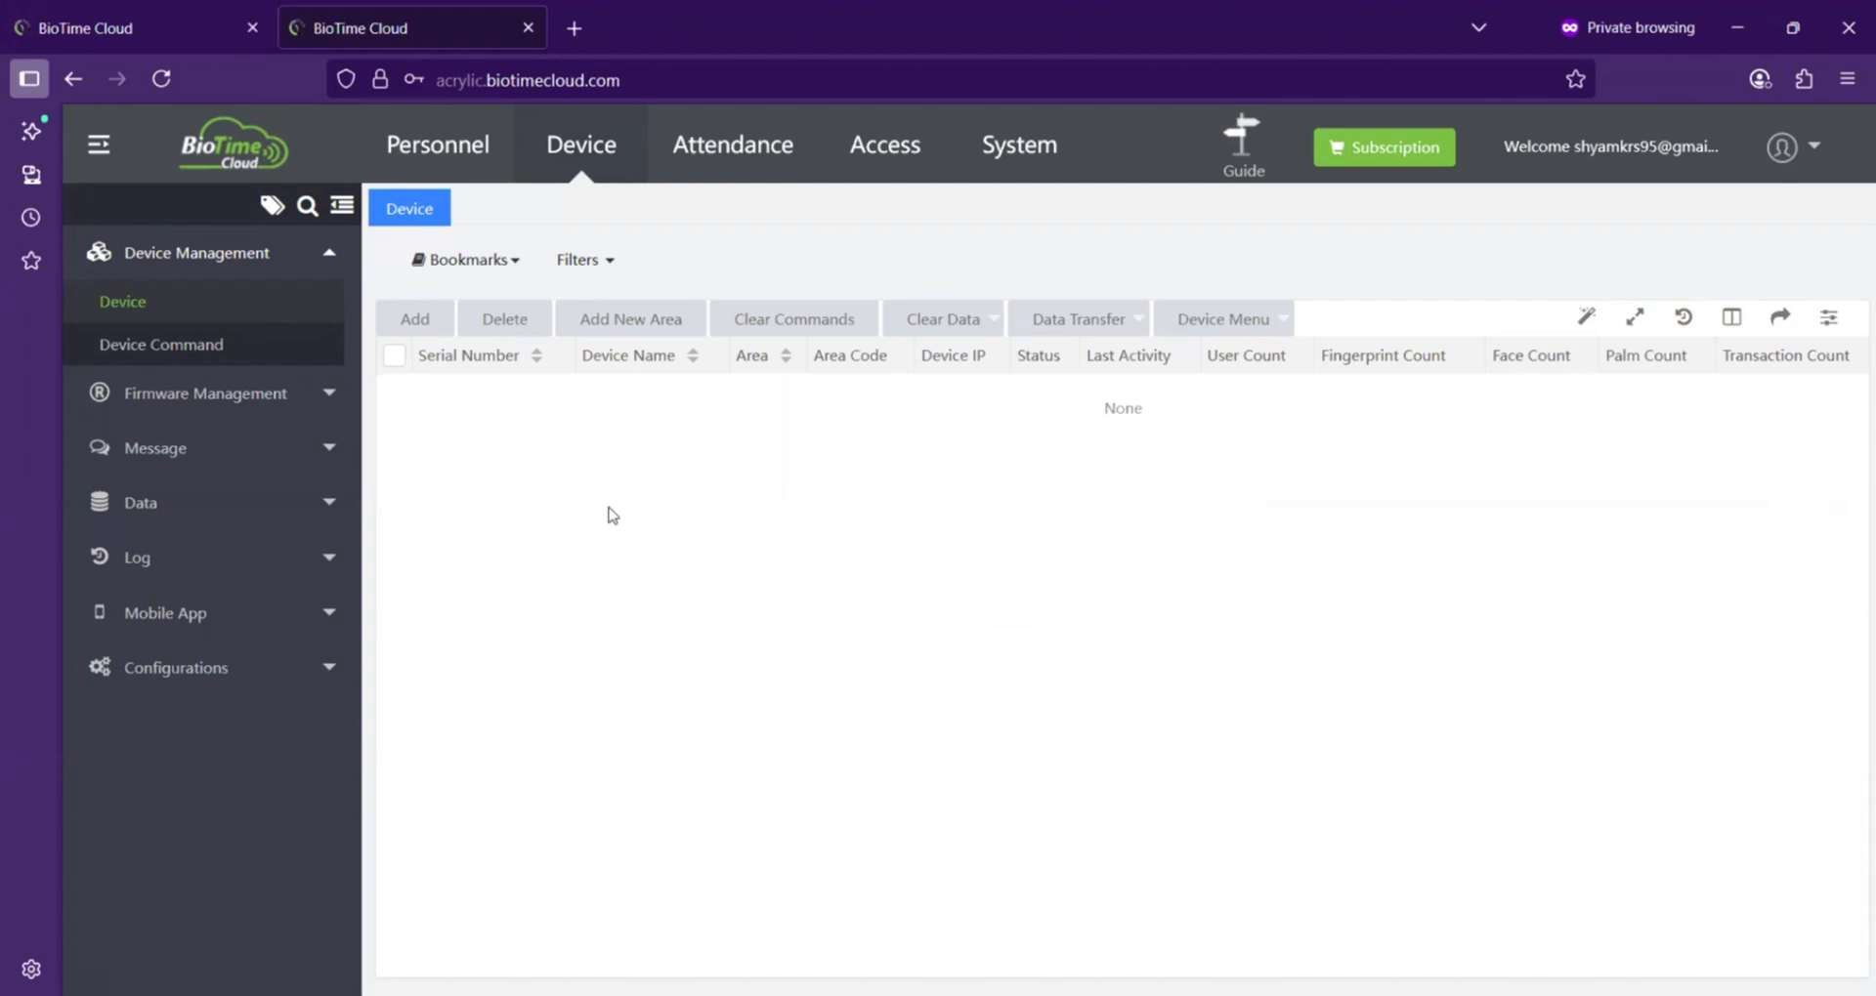
Step: Open the System user list and inspect the first user's edit dialog and groups, then cancel it
left_click(1012, 159)
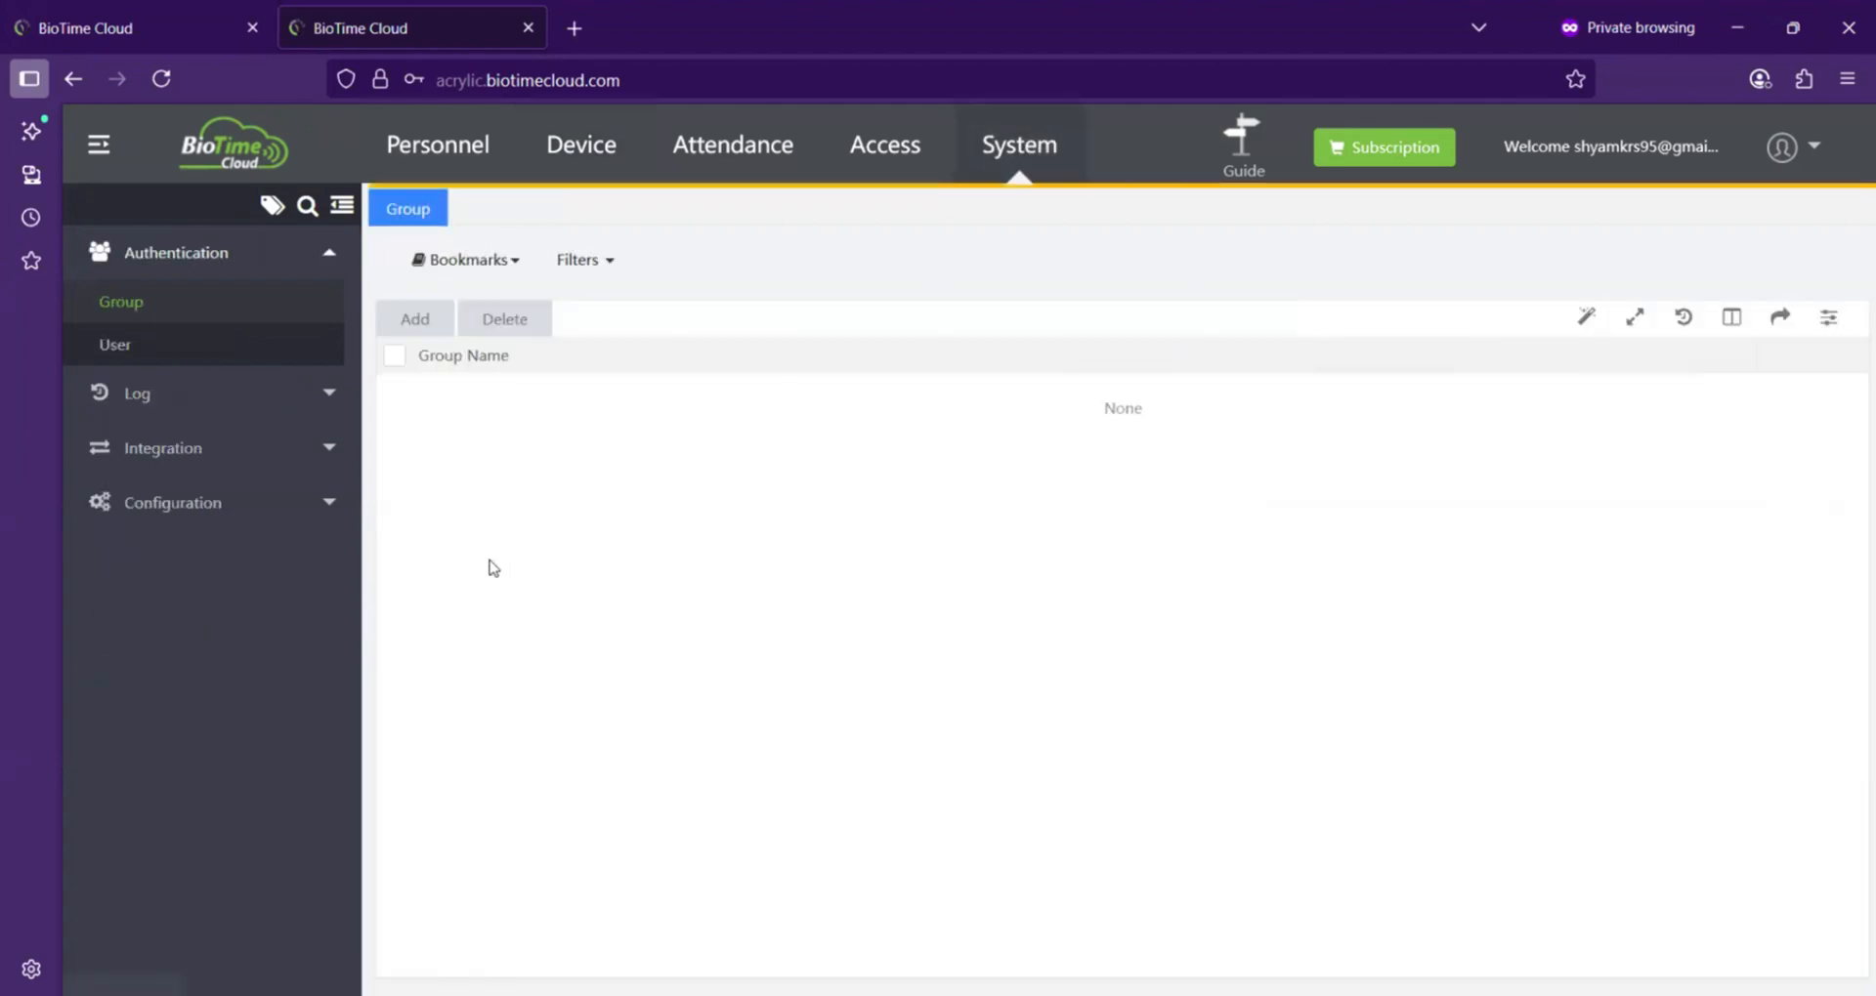
left_click(121, 345)
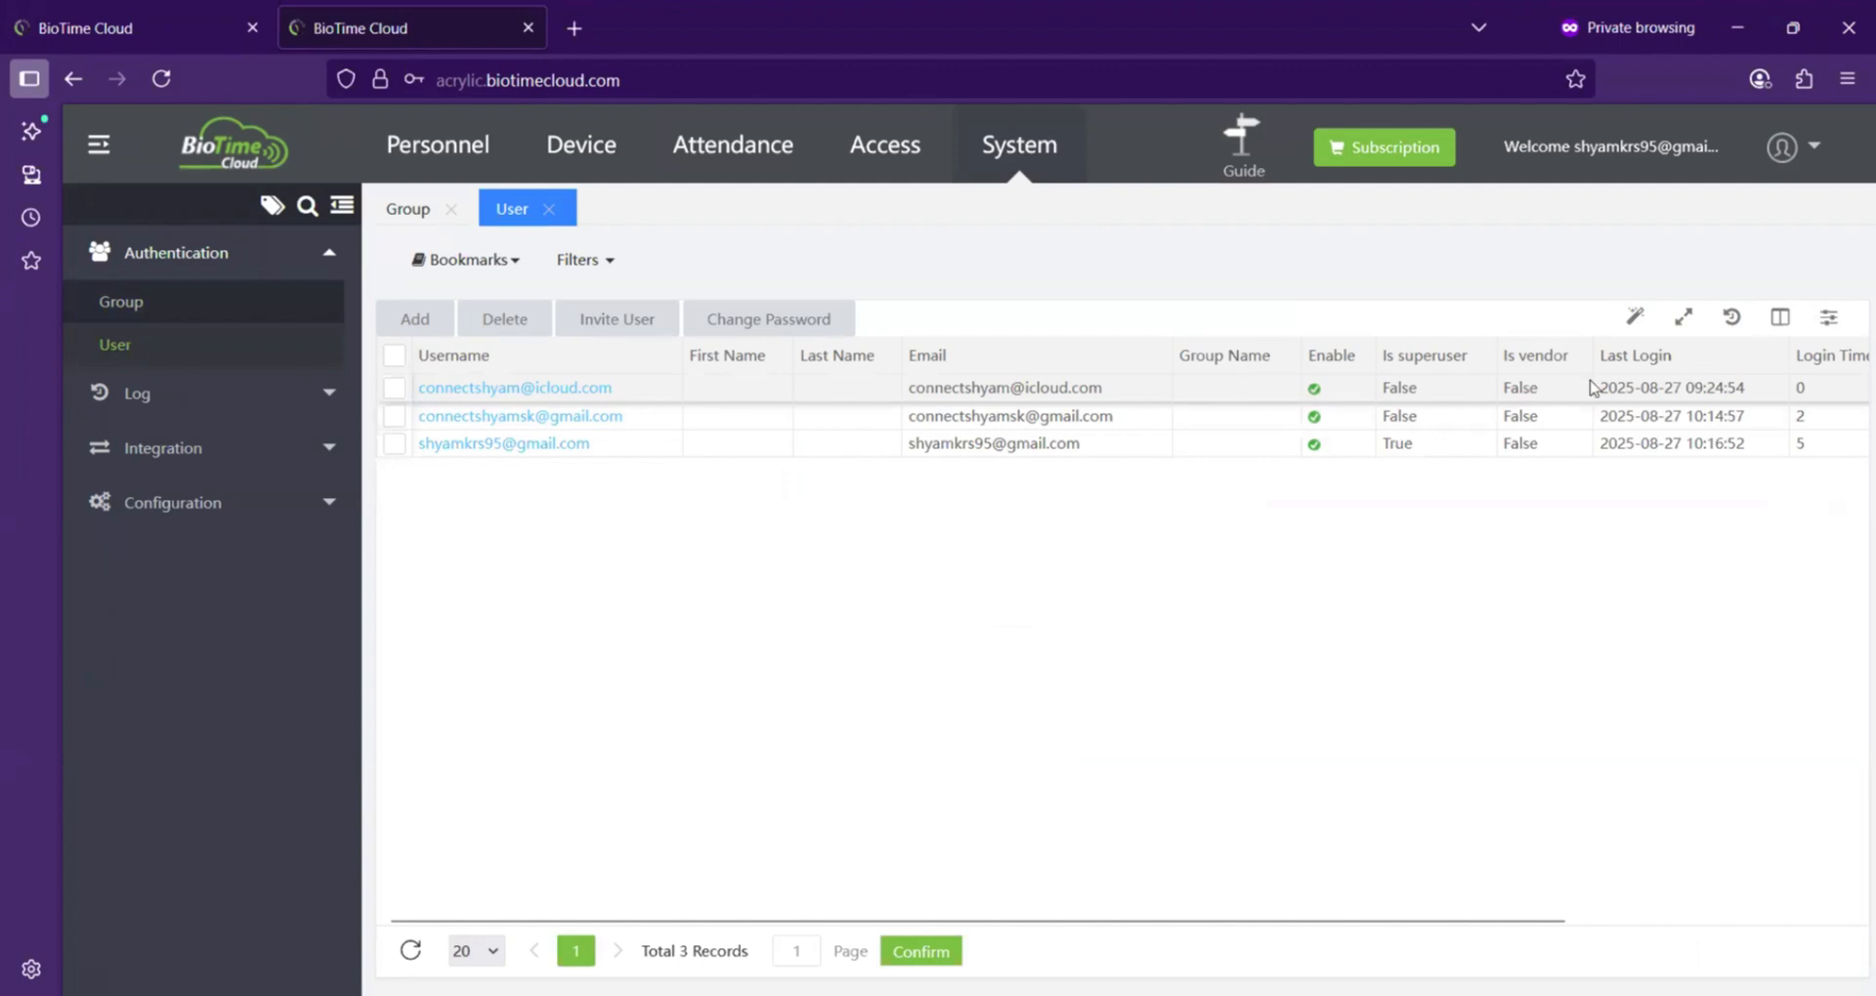
left_click(465, 389)
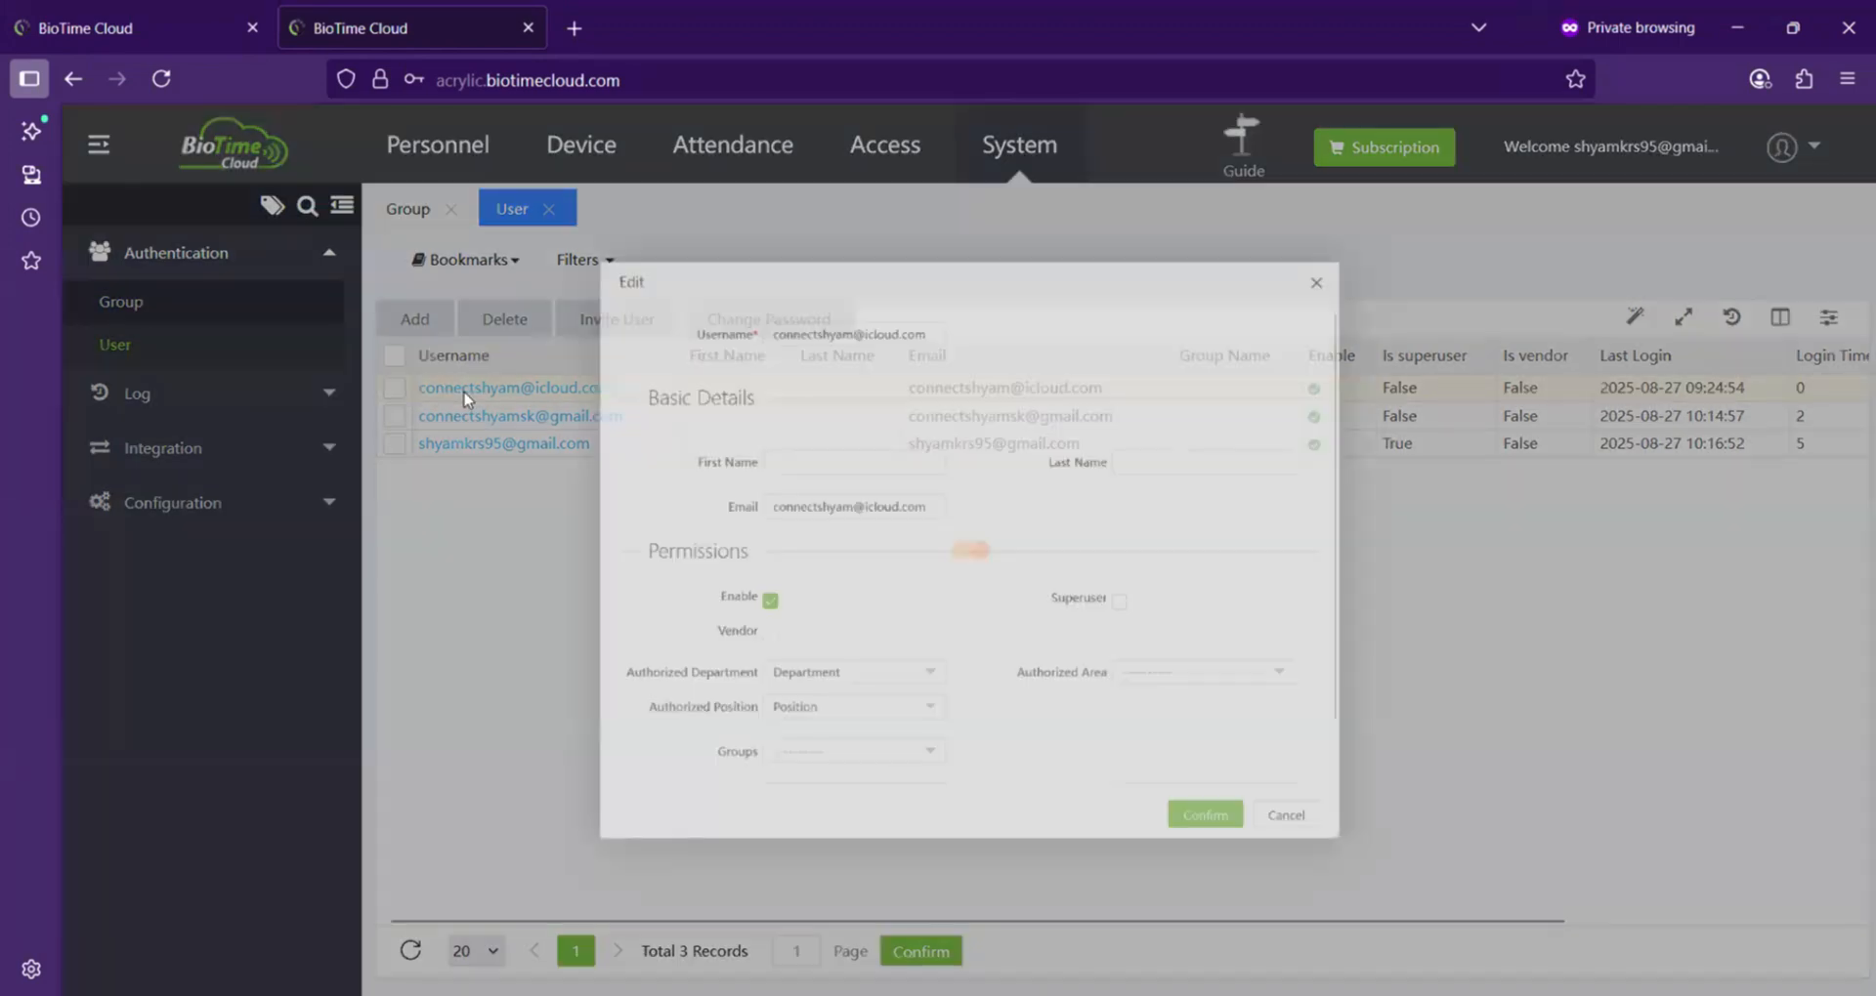
scroll(772, 410, "down", 1)
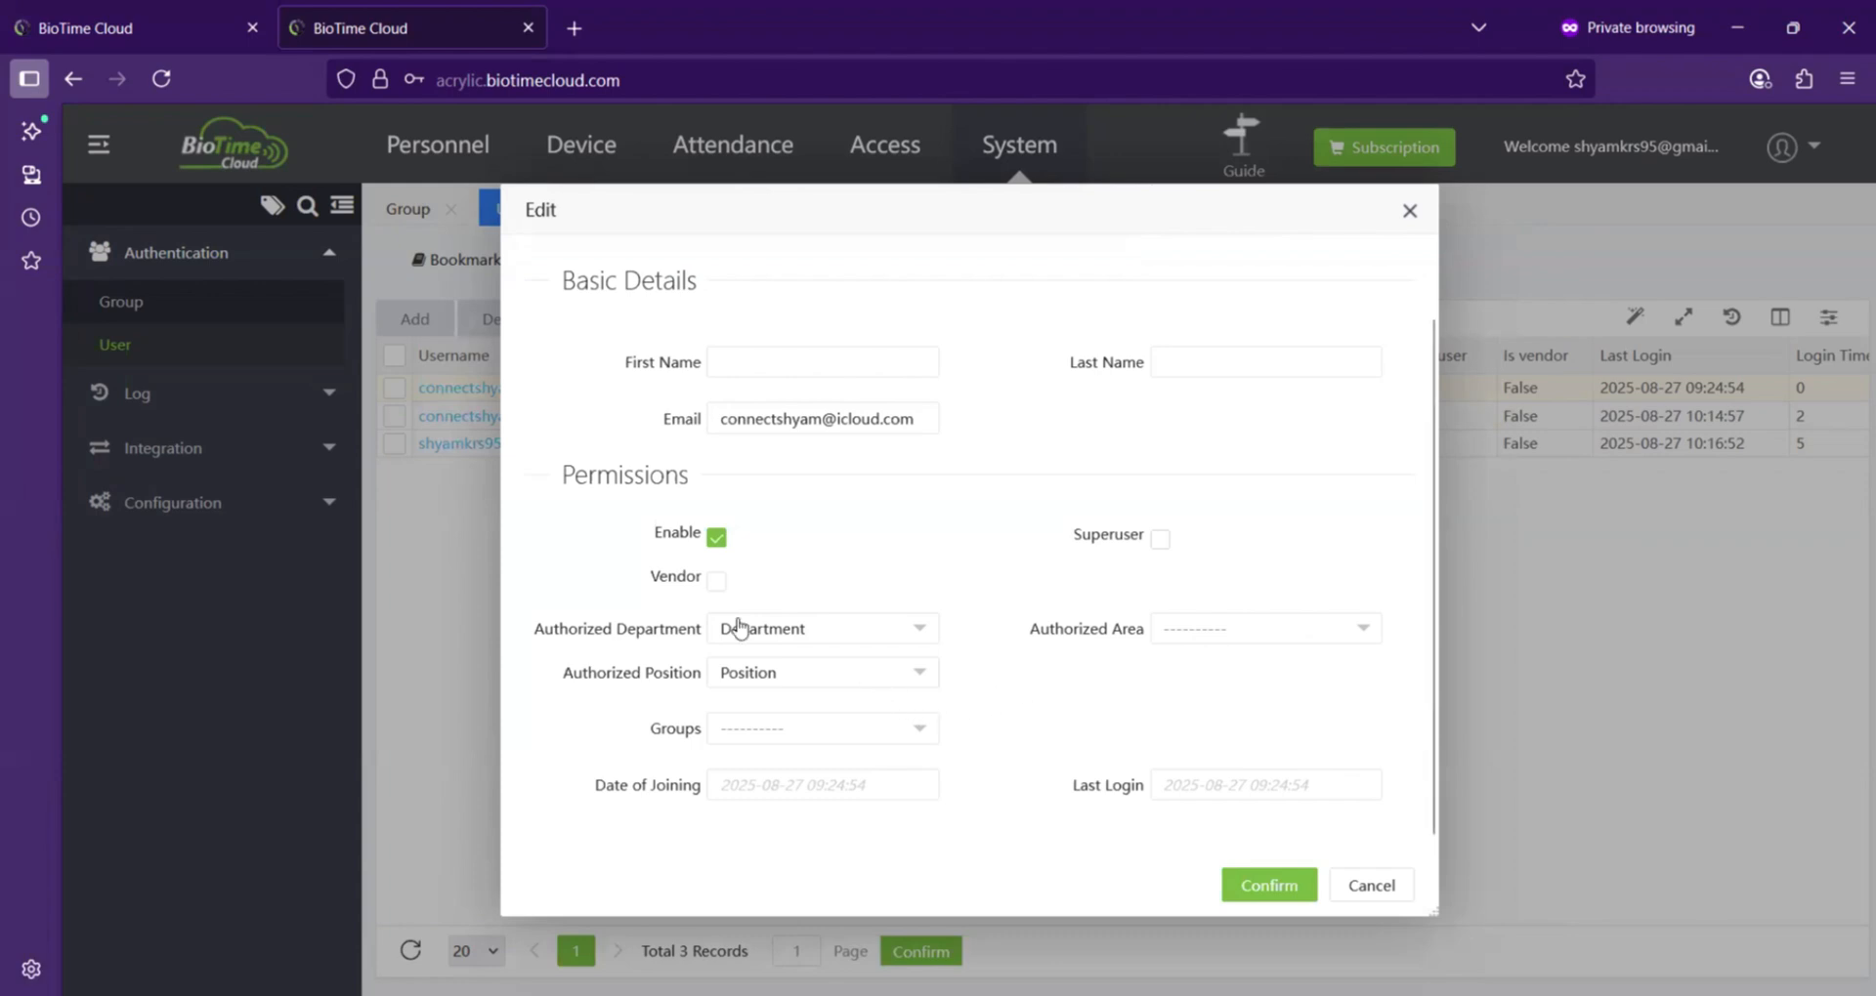
left_click(868, 729)
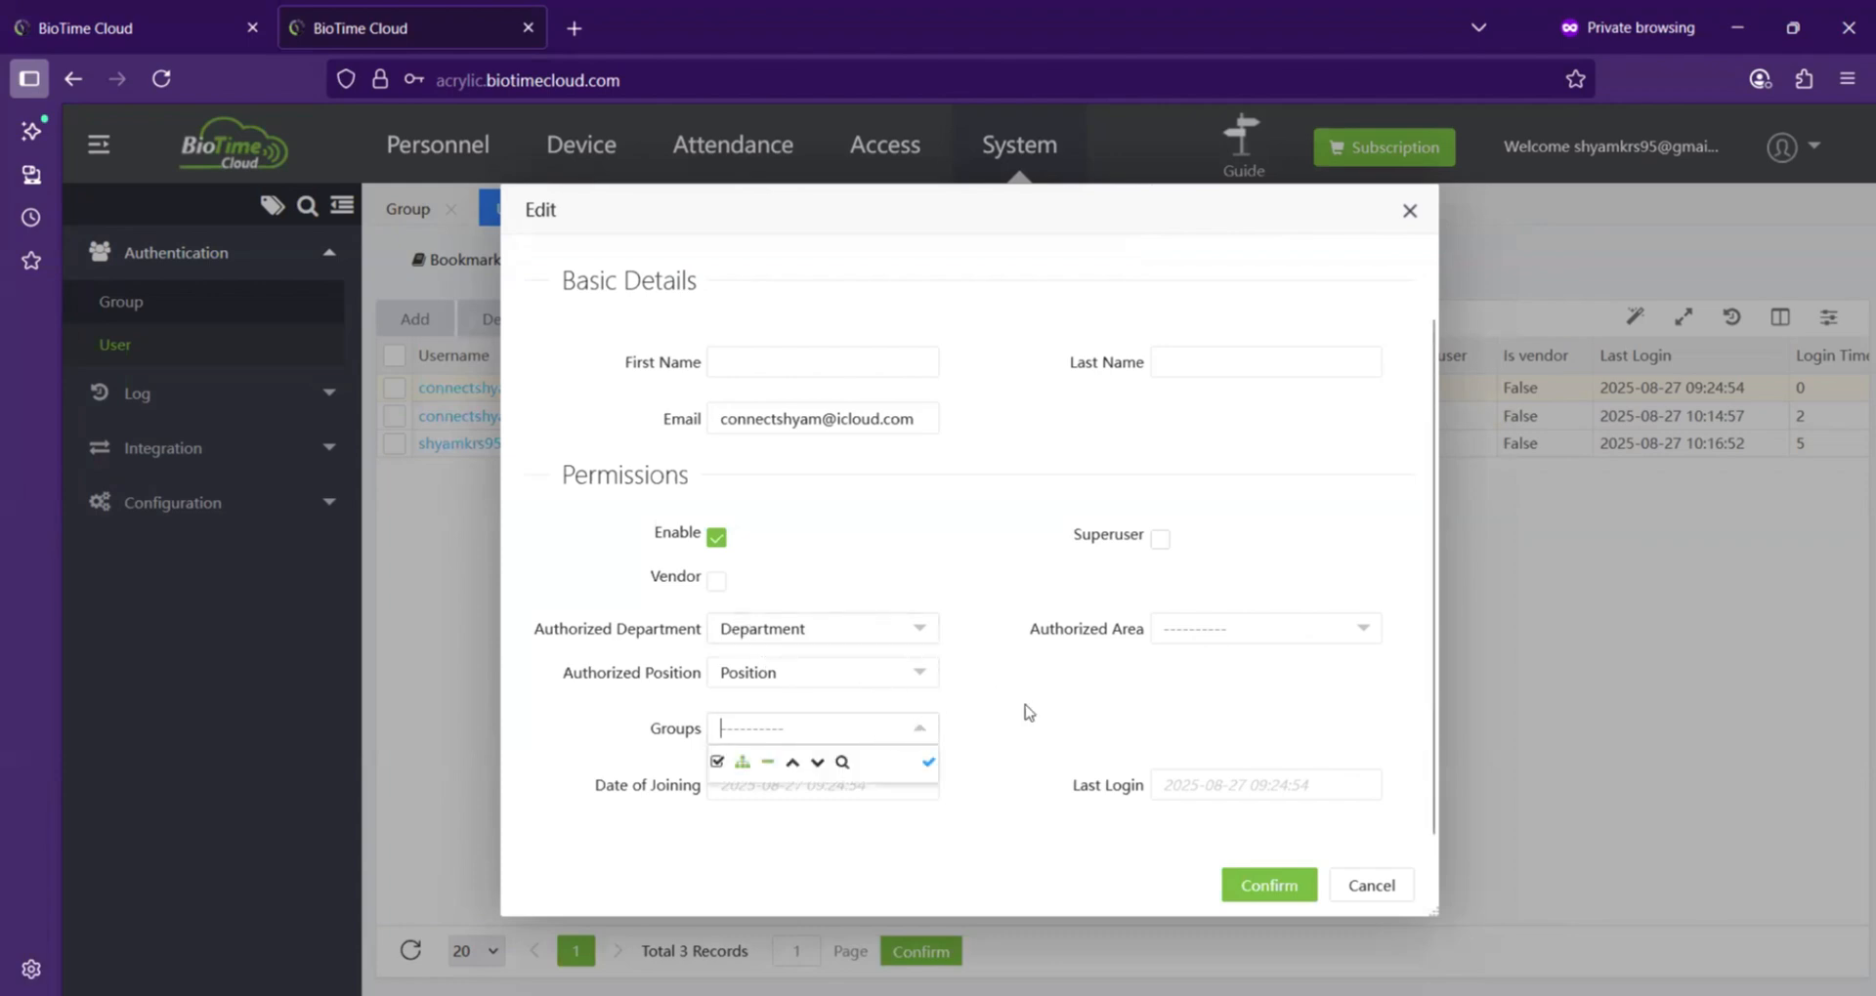
left_click(1139, 216)
left_click_drag(1139, 216, 1207, 225)
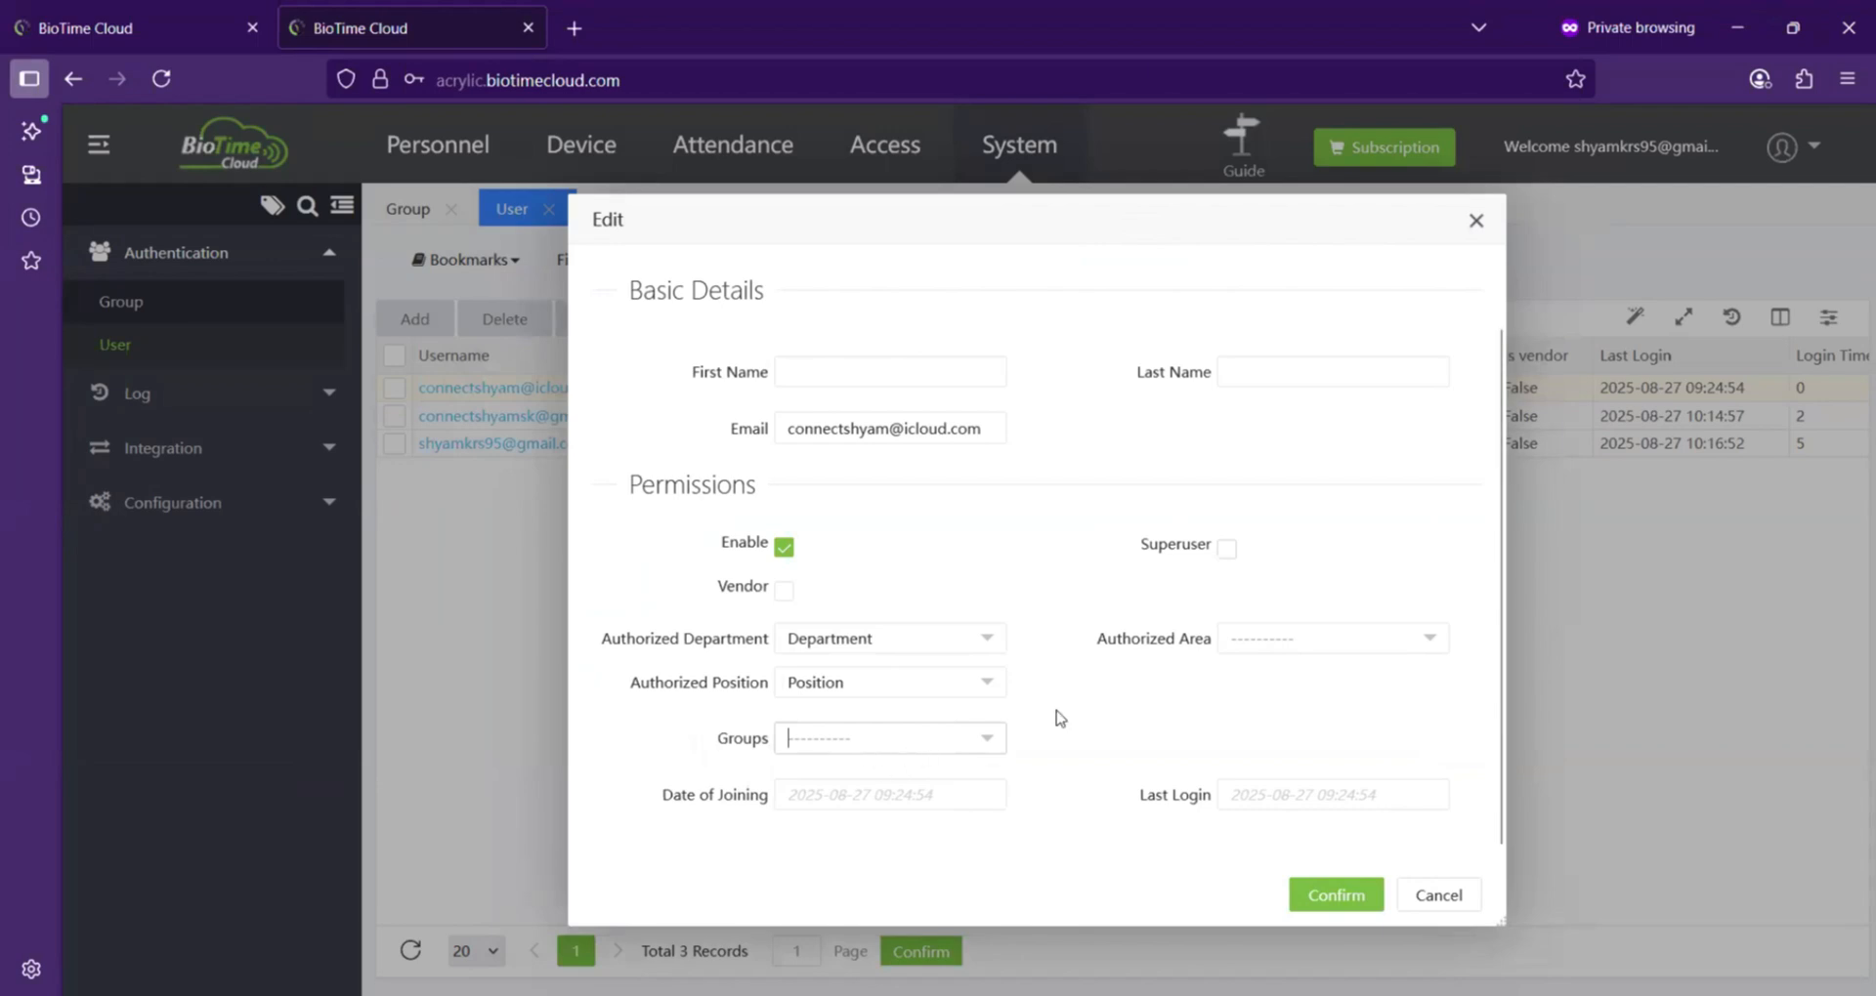
left_click(1436, 901)
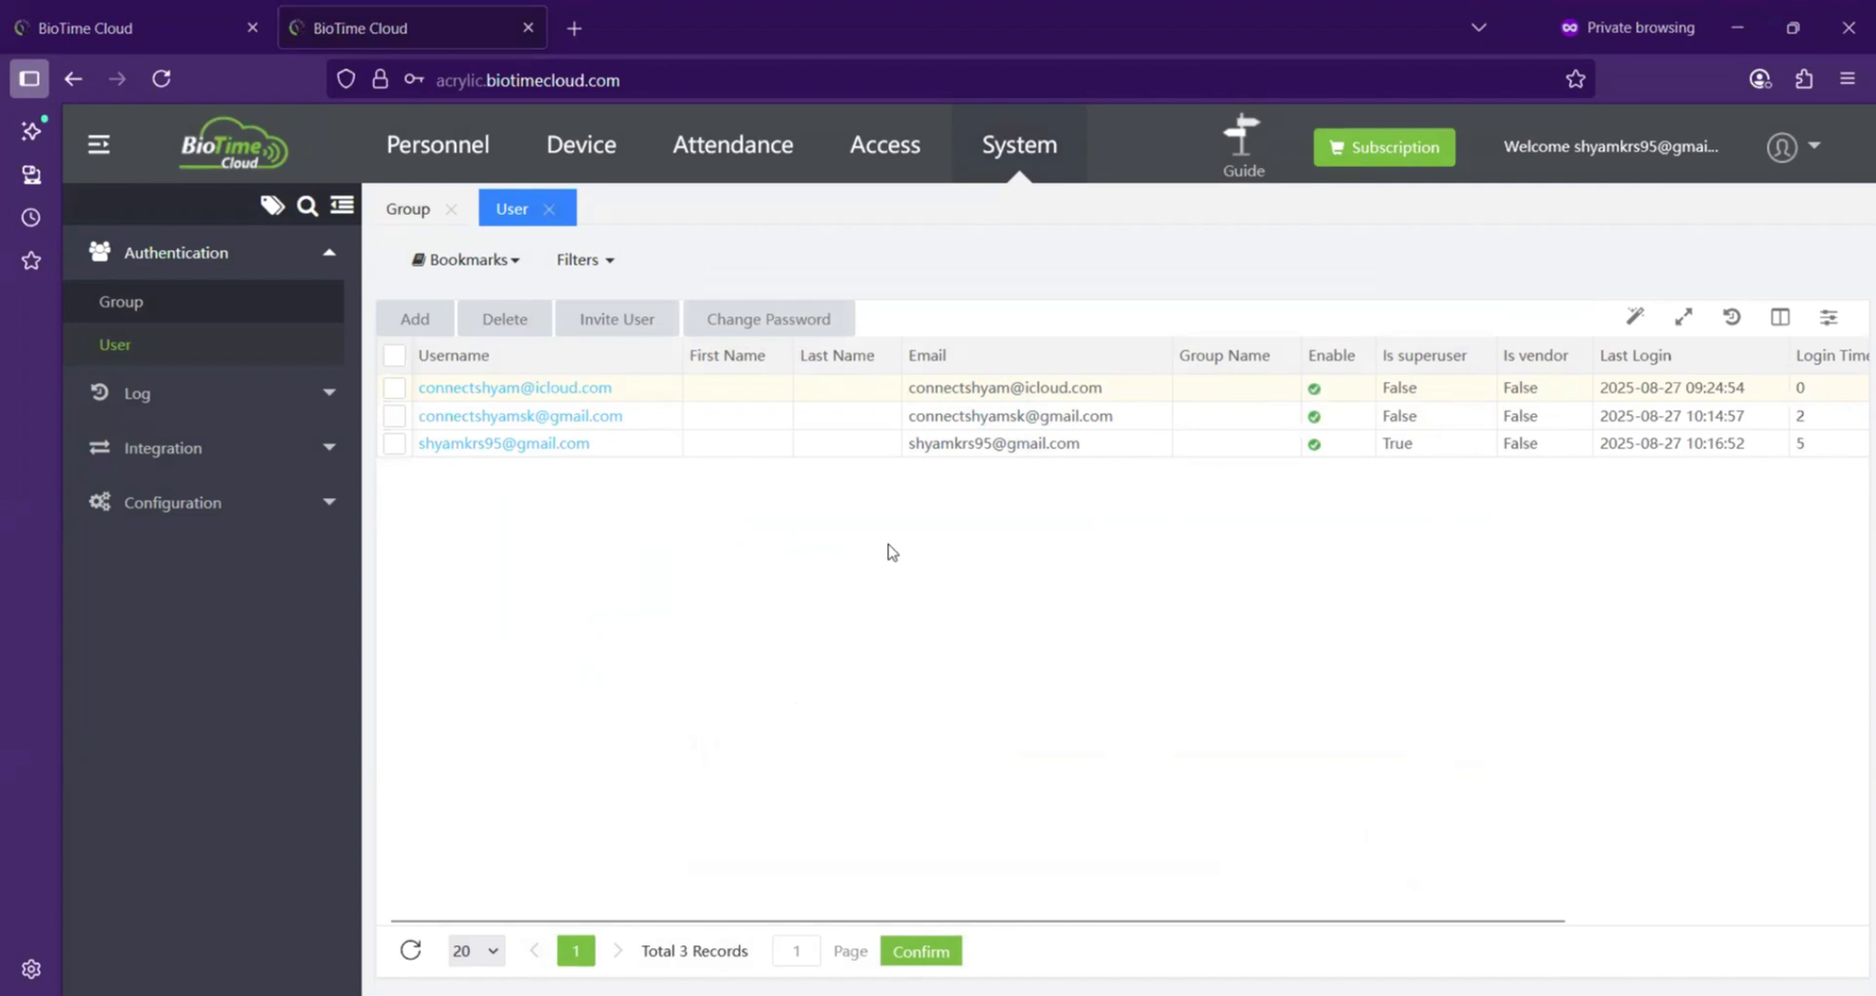
Step: Switch between the two browser tabs to compare the two logged-in accounts
left_click(127, 30)
left_click(399, 26)
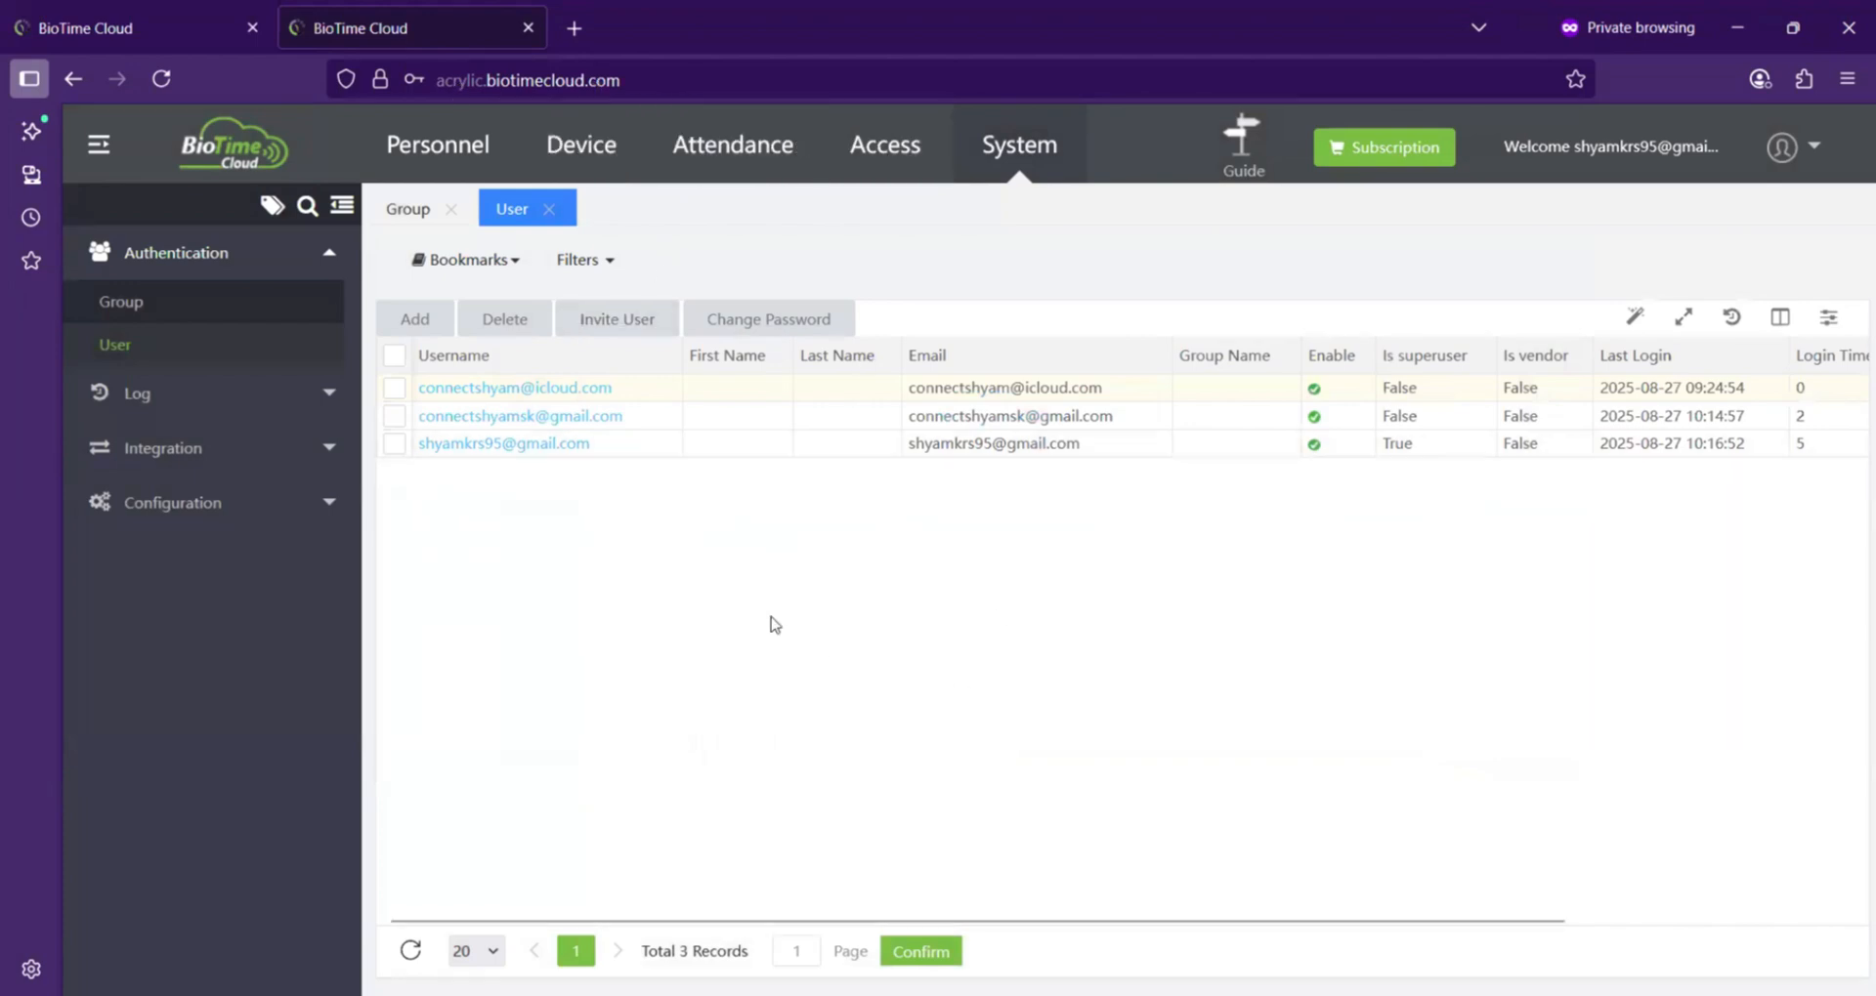
left_click(48, 13)
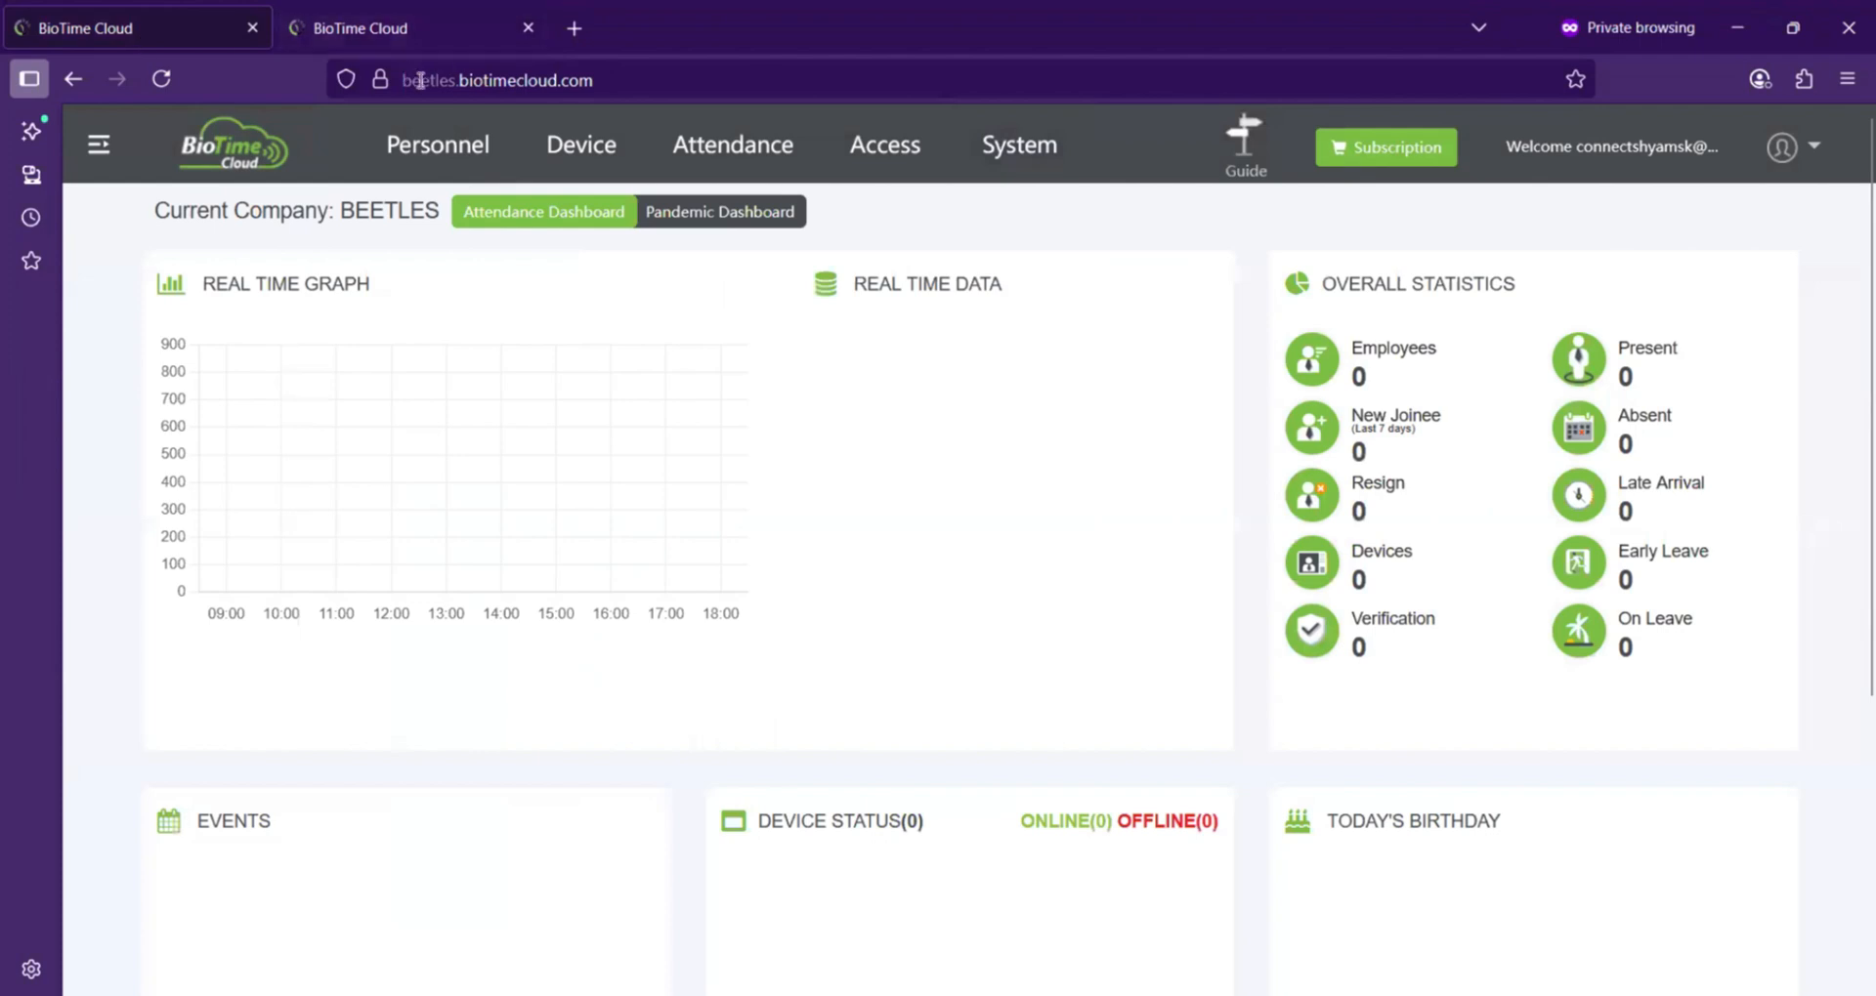
left_click(354, 27)
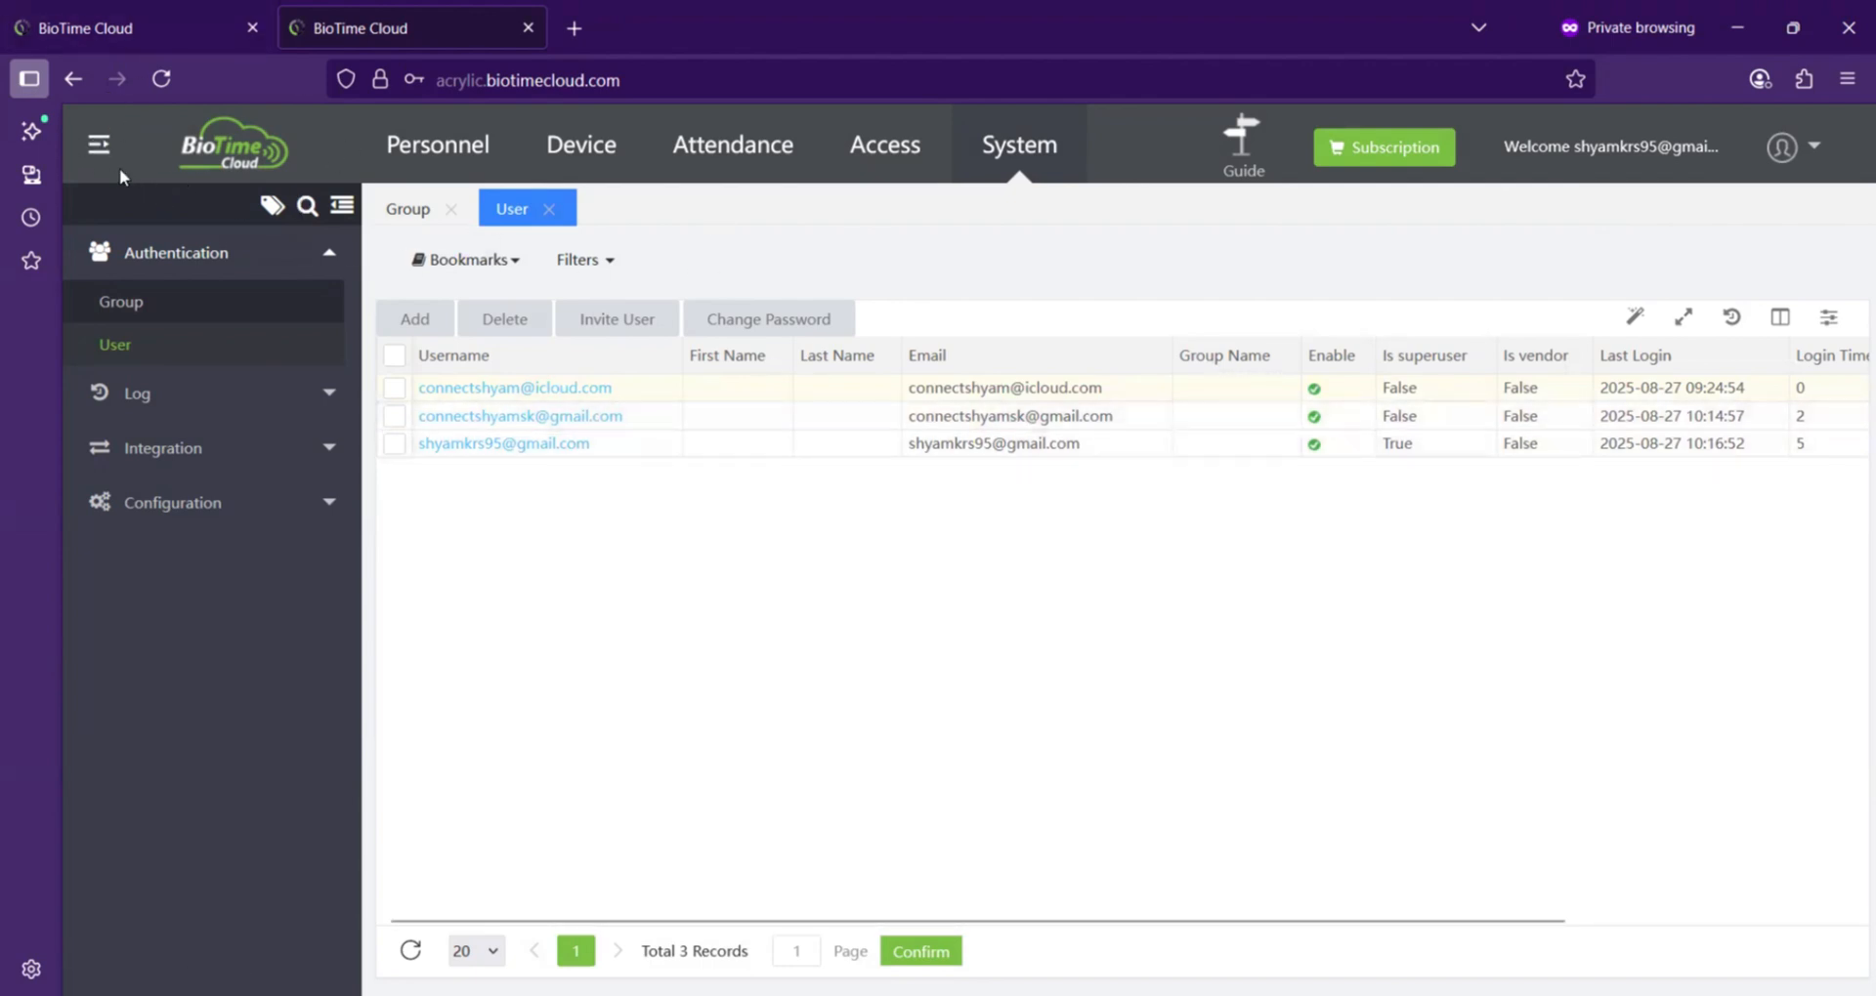
left_click(98, 147)
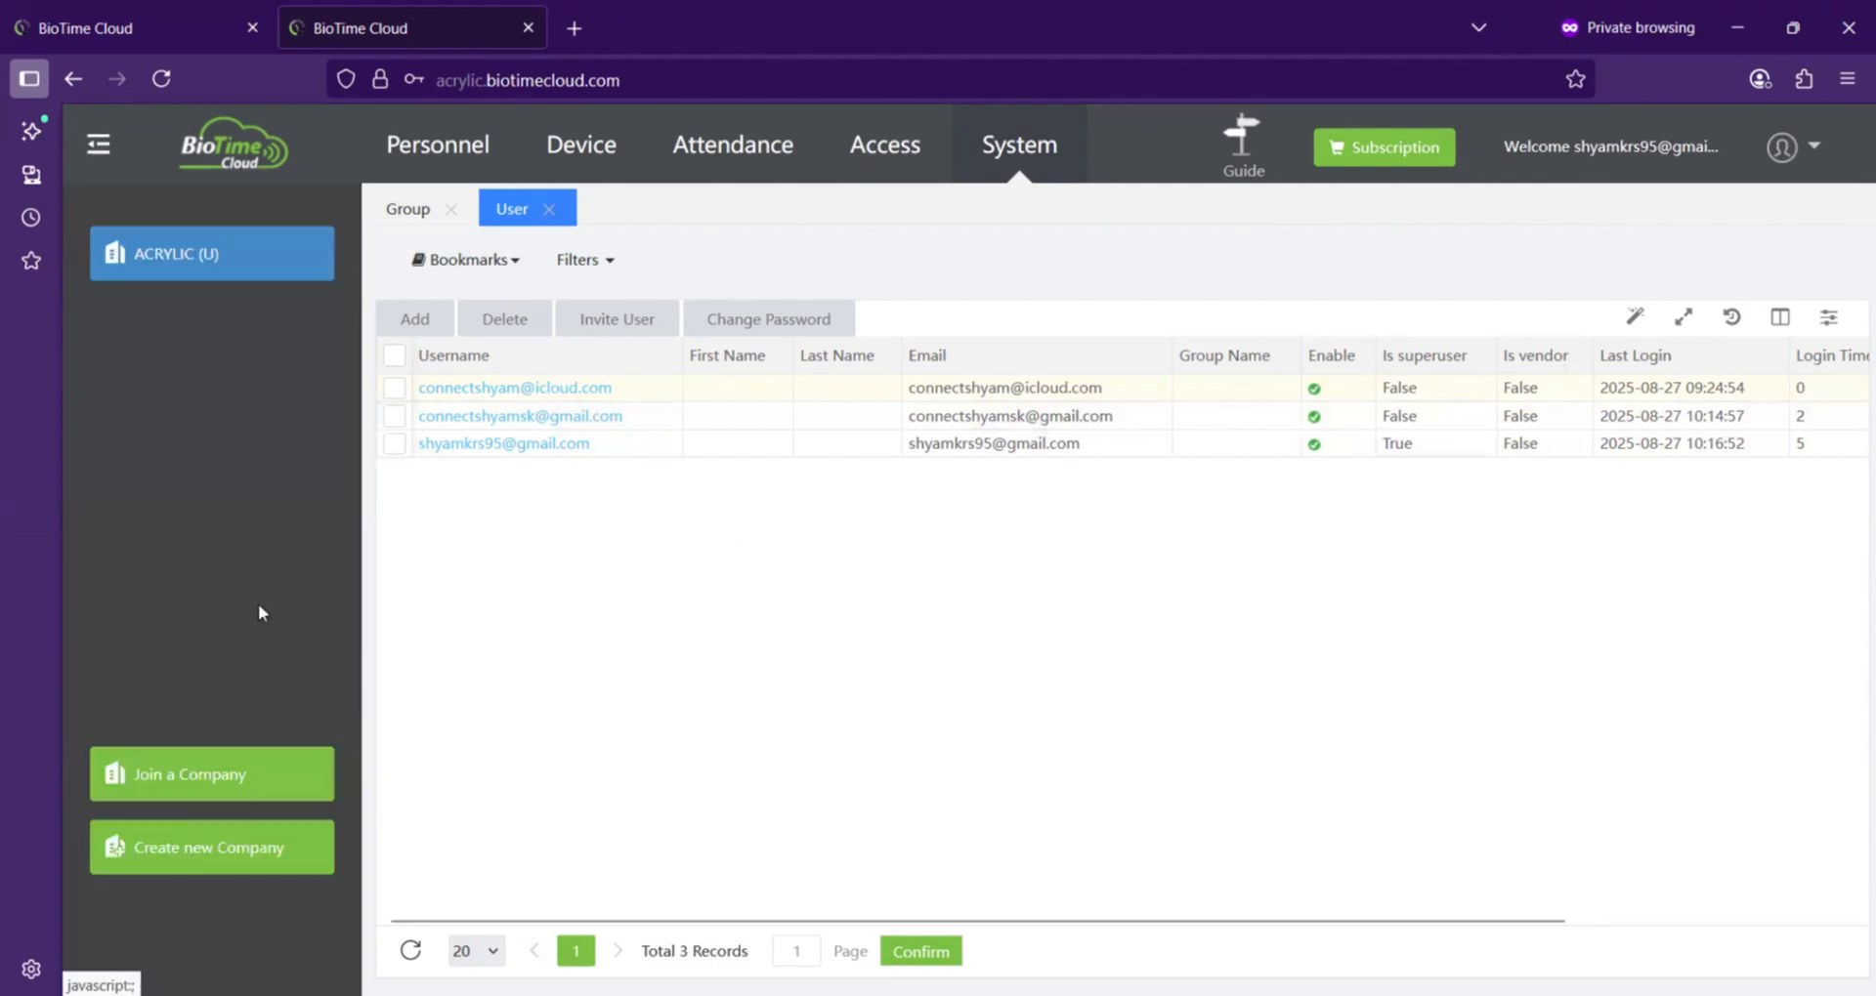
left_click(190, 770)
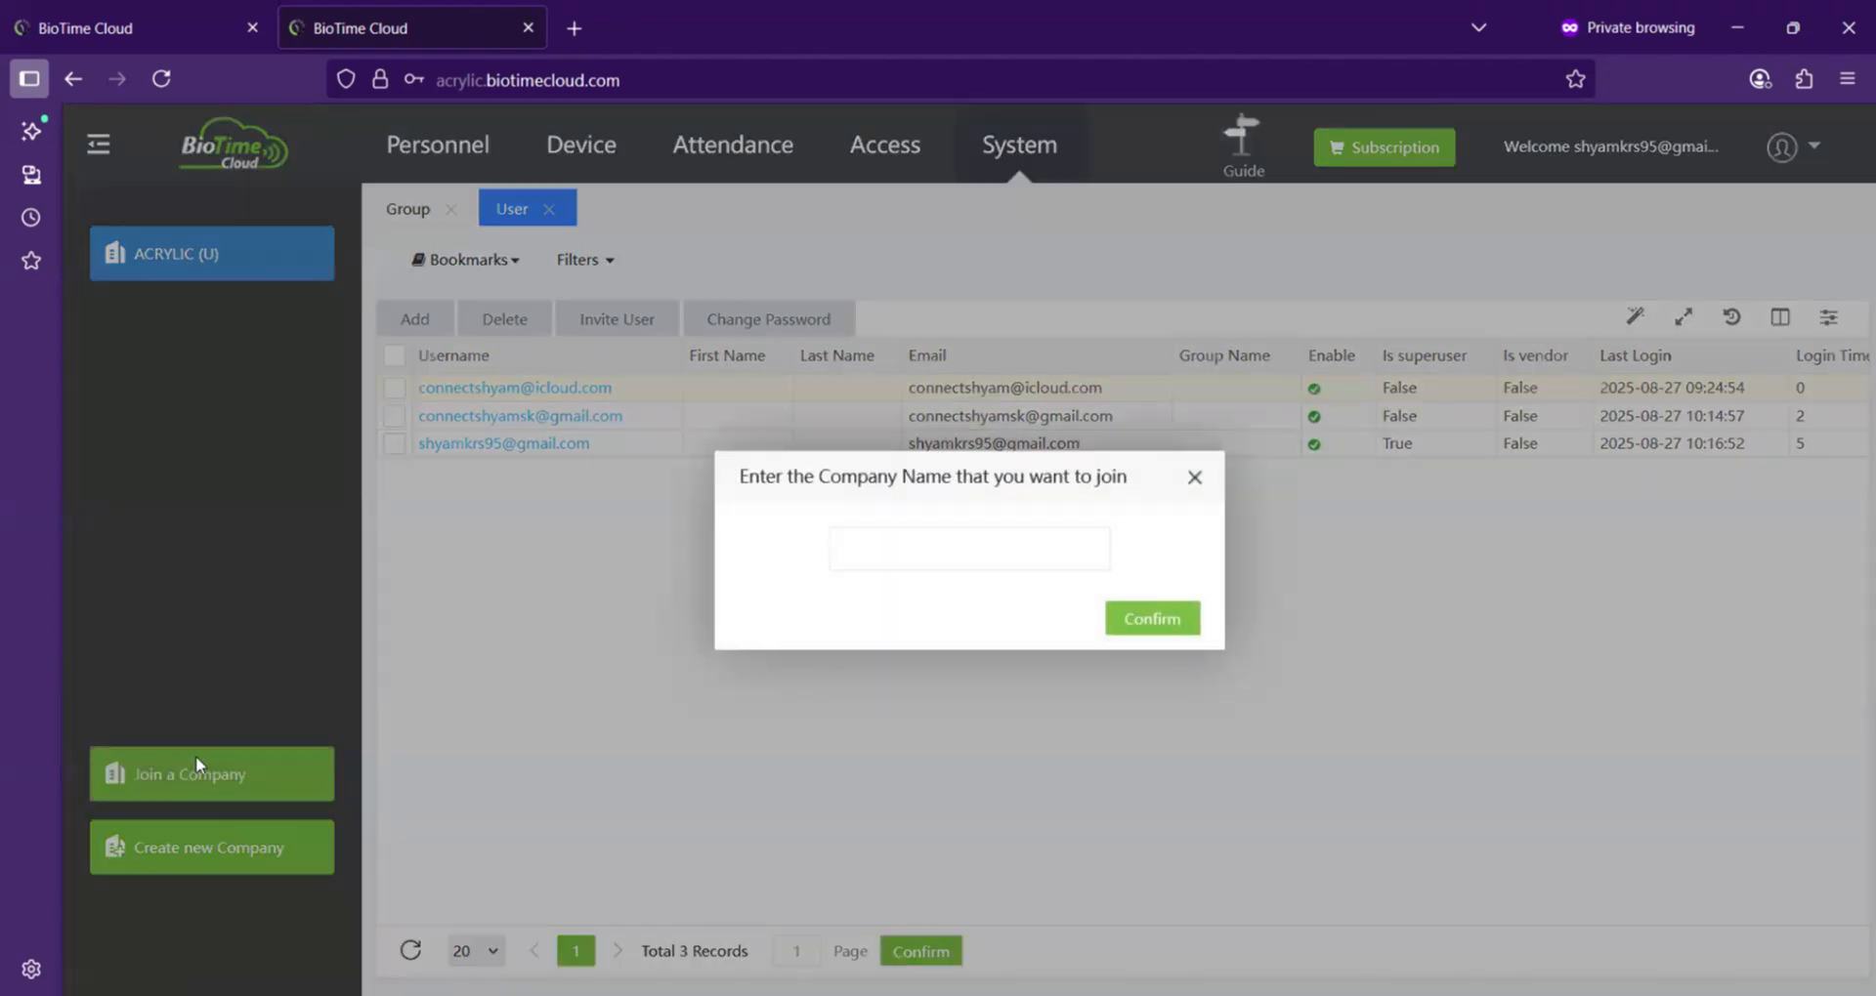
left_click(1194, 478)
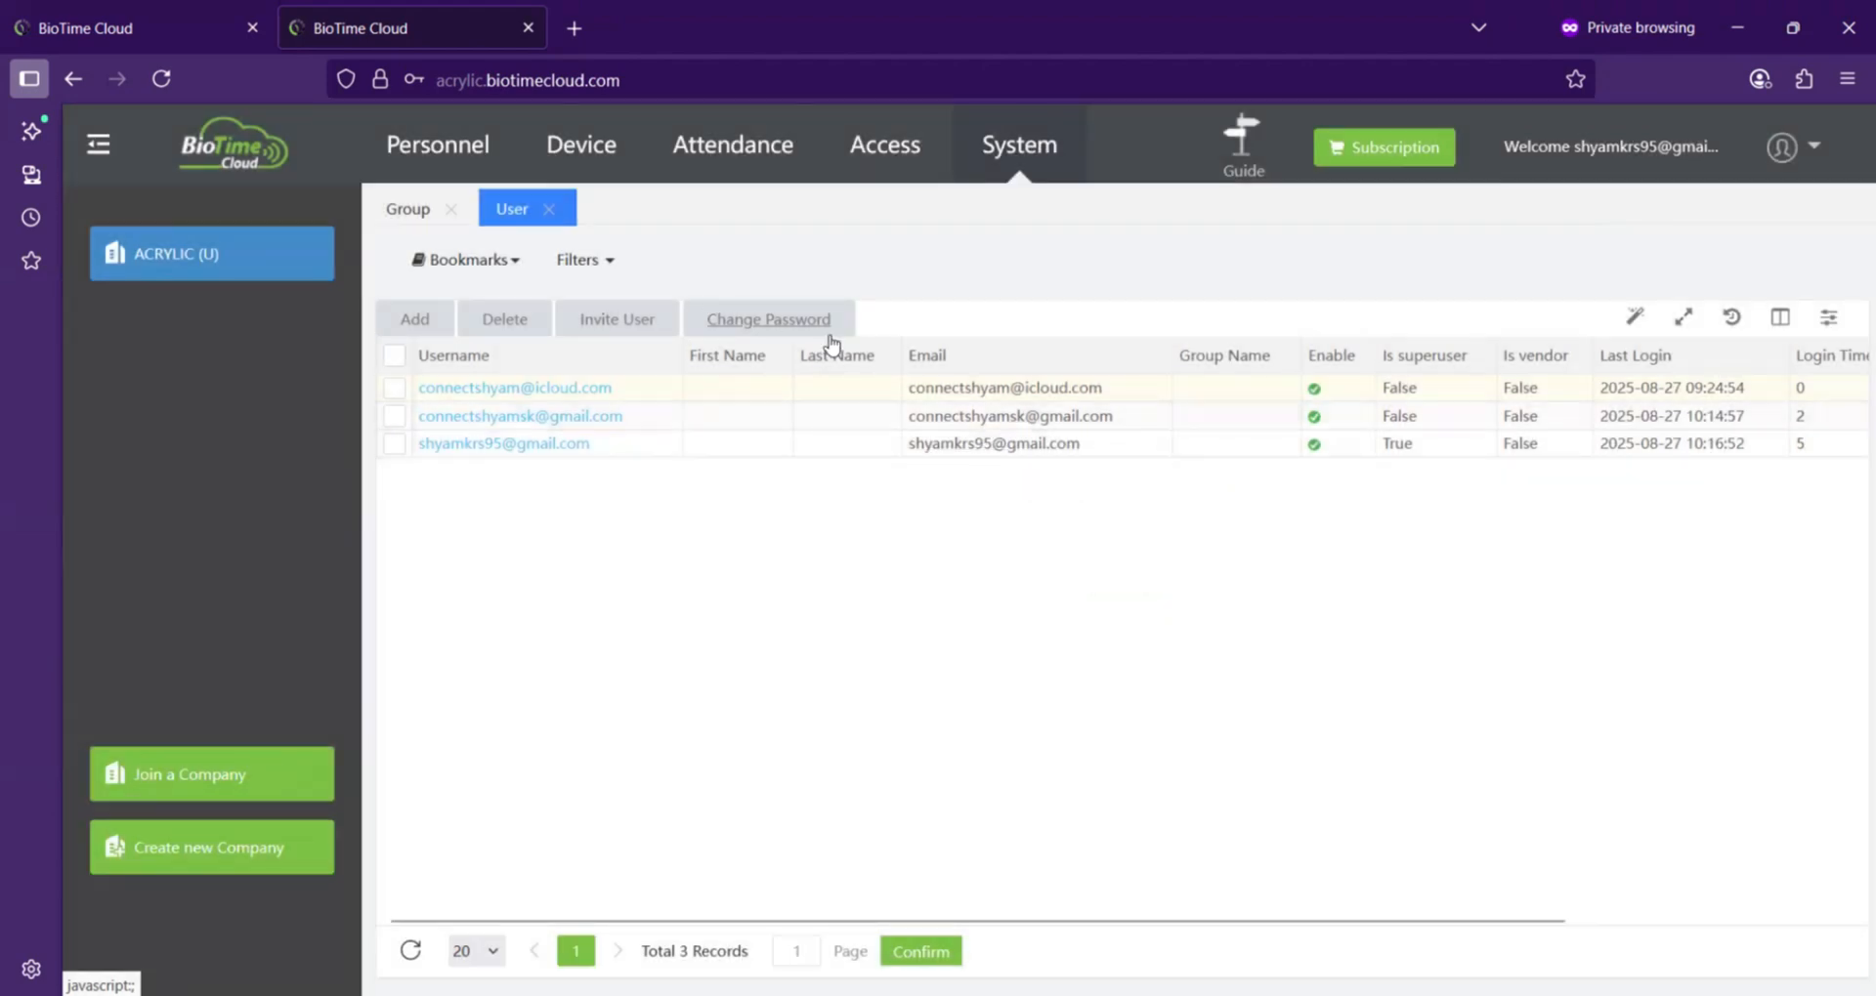
left_click(104, 39)
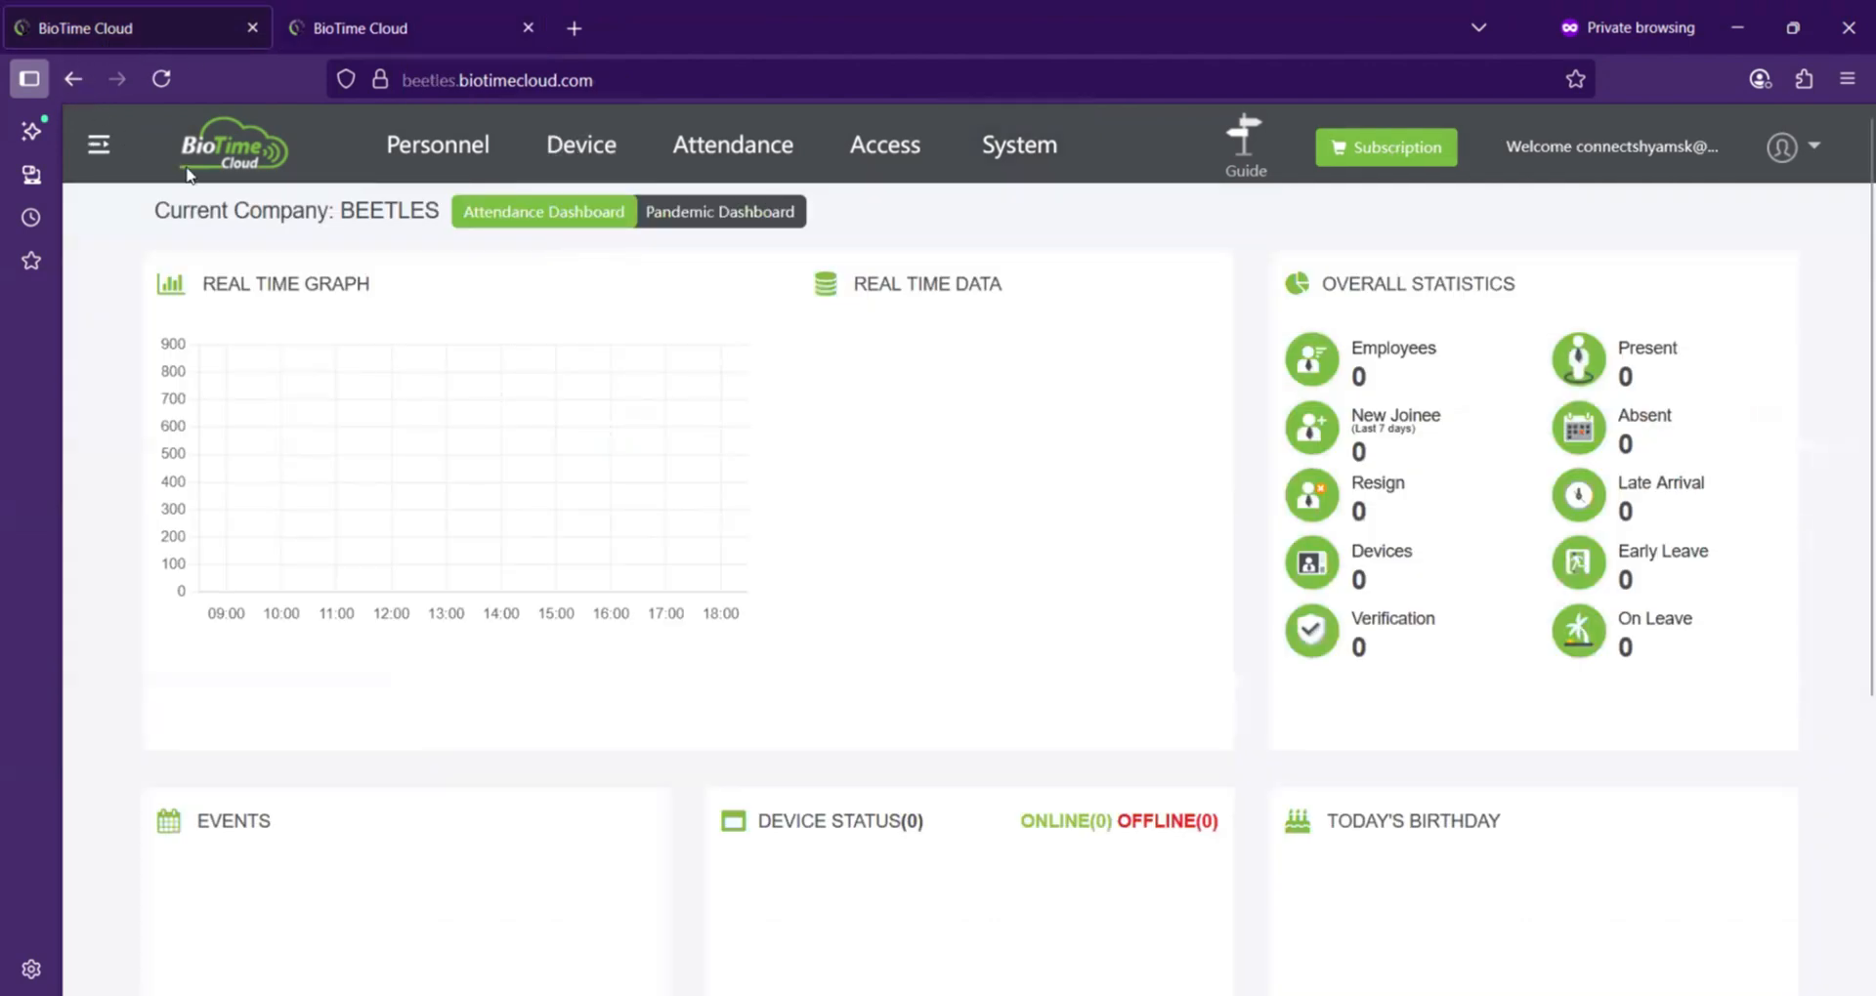
left_click(105, 147)
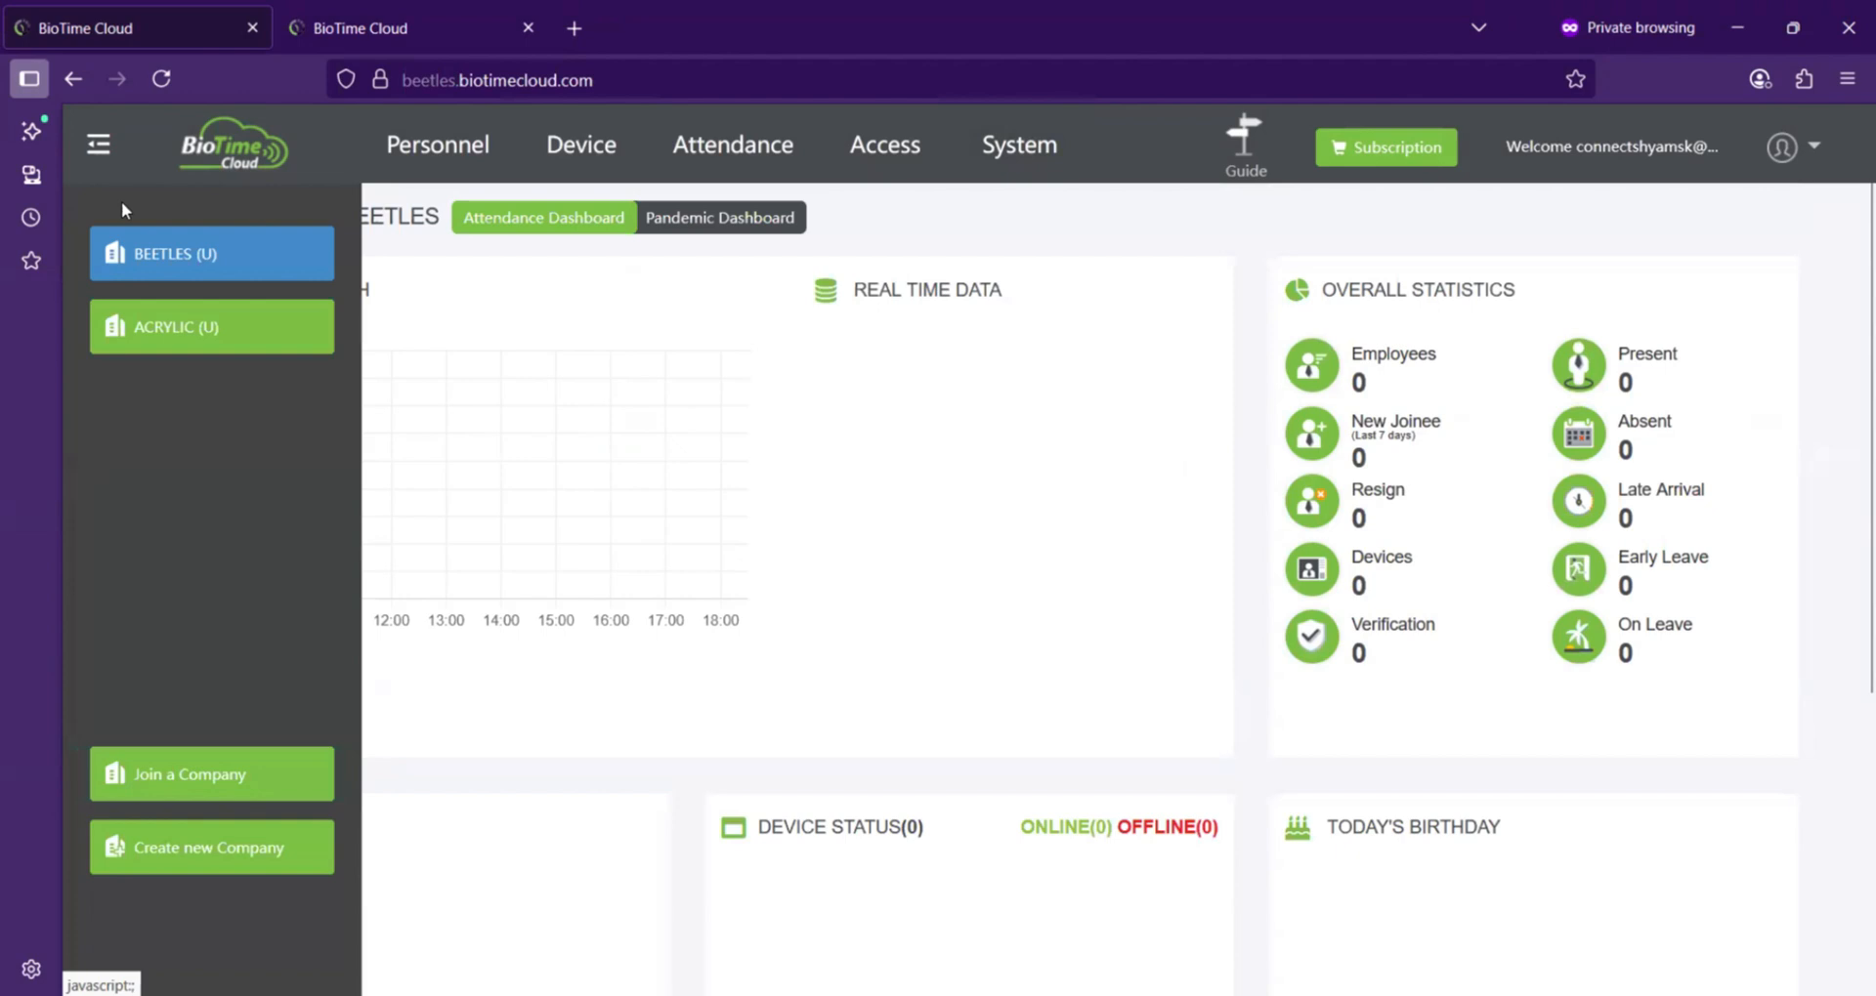
left_click(209, 774)
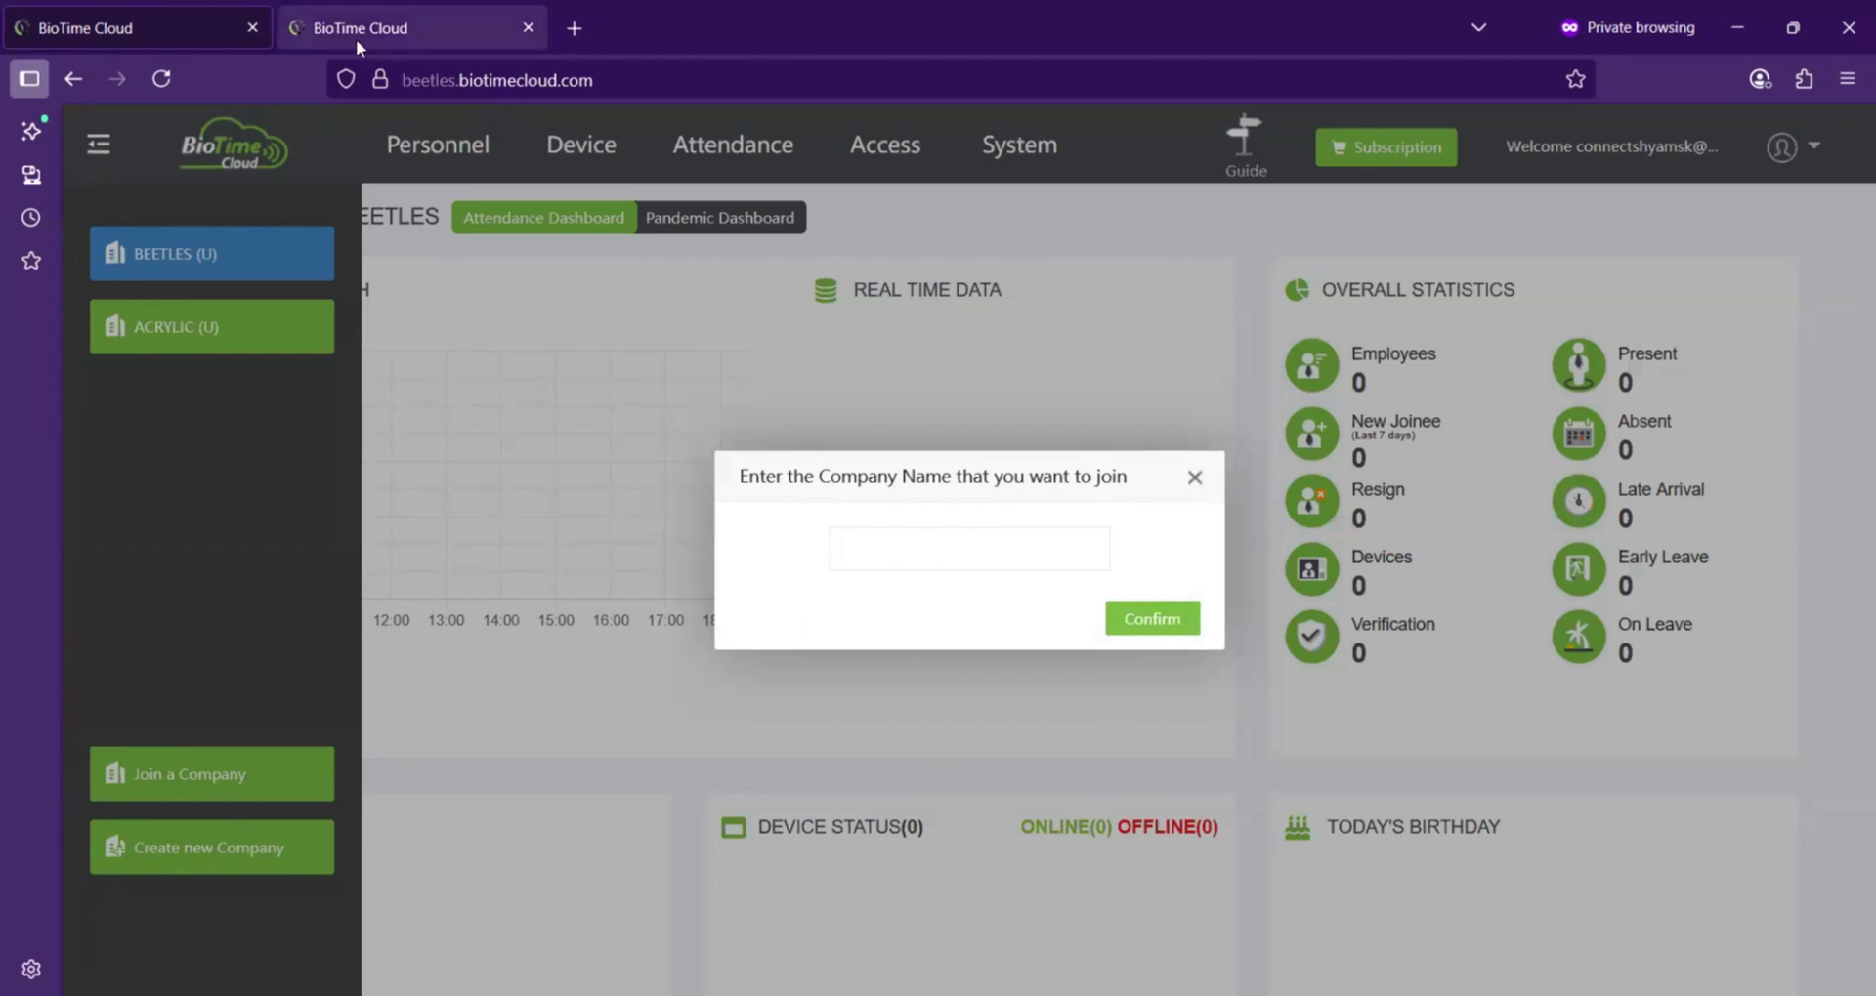
left_click(1194, 478)
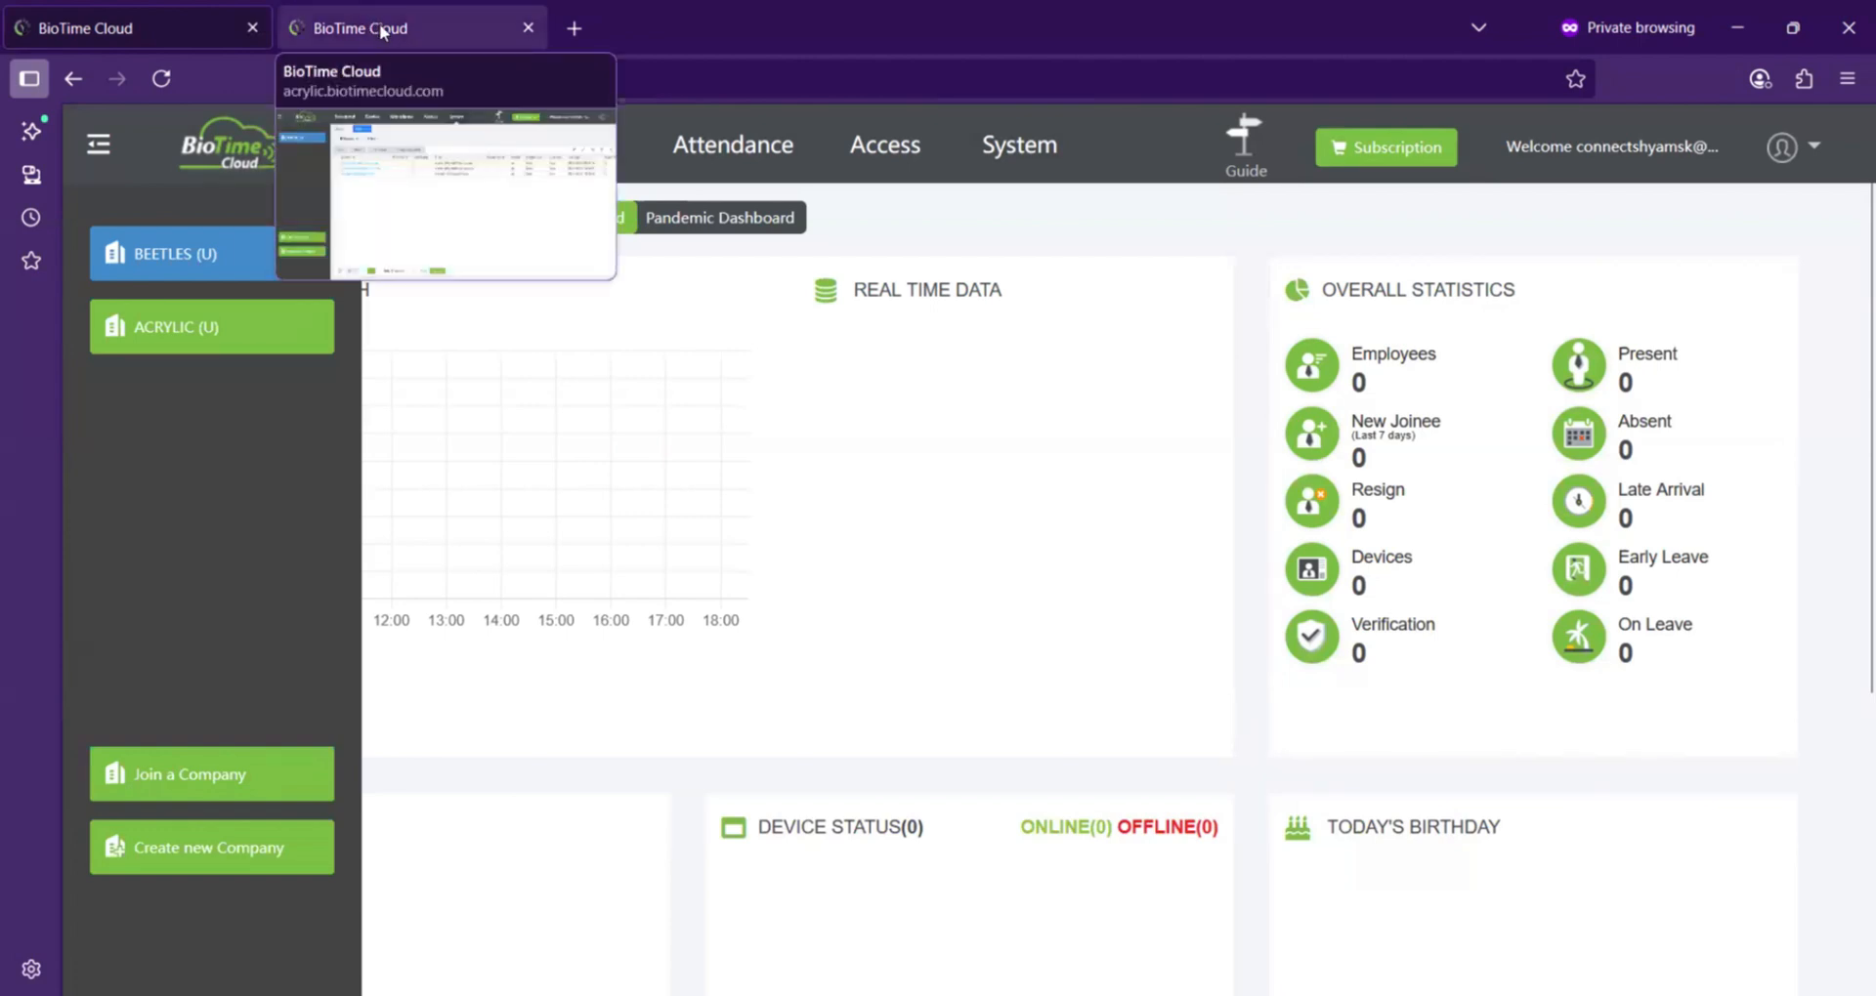
Step: View the ACRYLIC dashboard, then switch the BEETLES tab's account to the ACRYLIC company from its company list
left_click(383, 33)
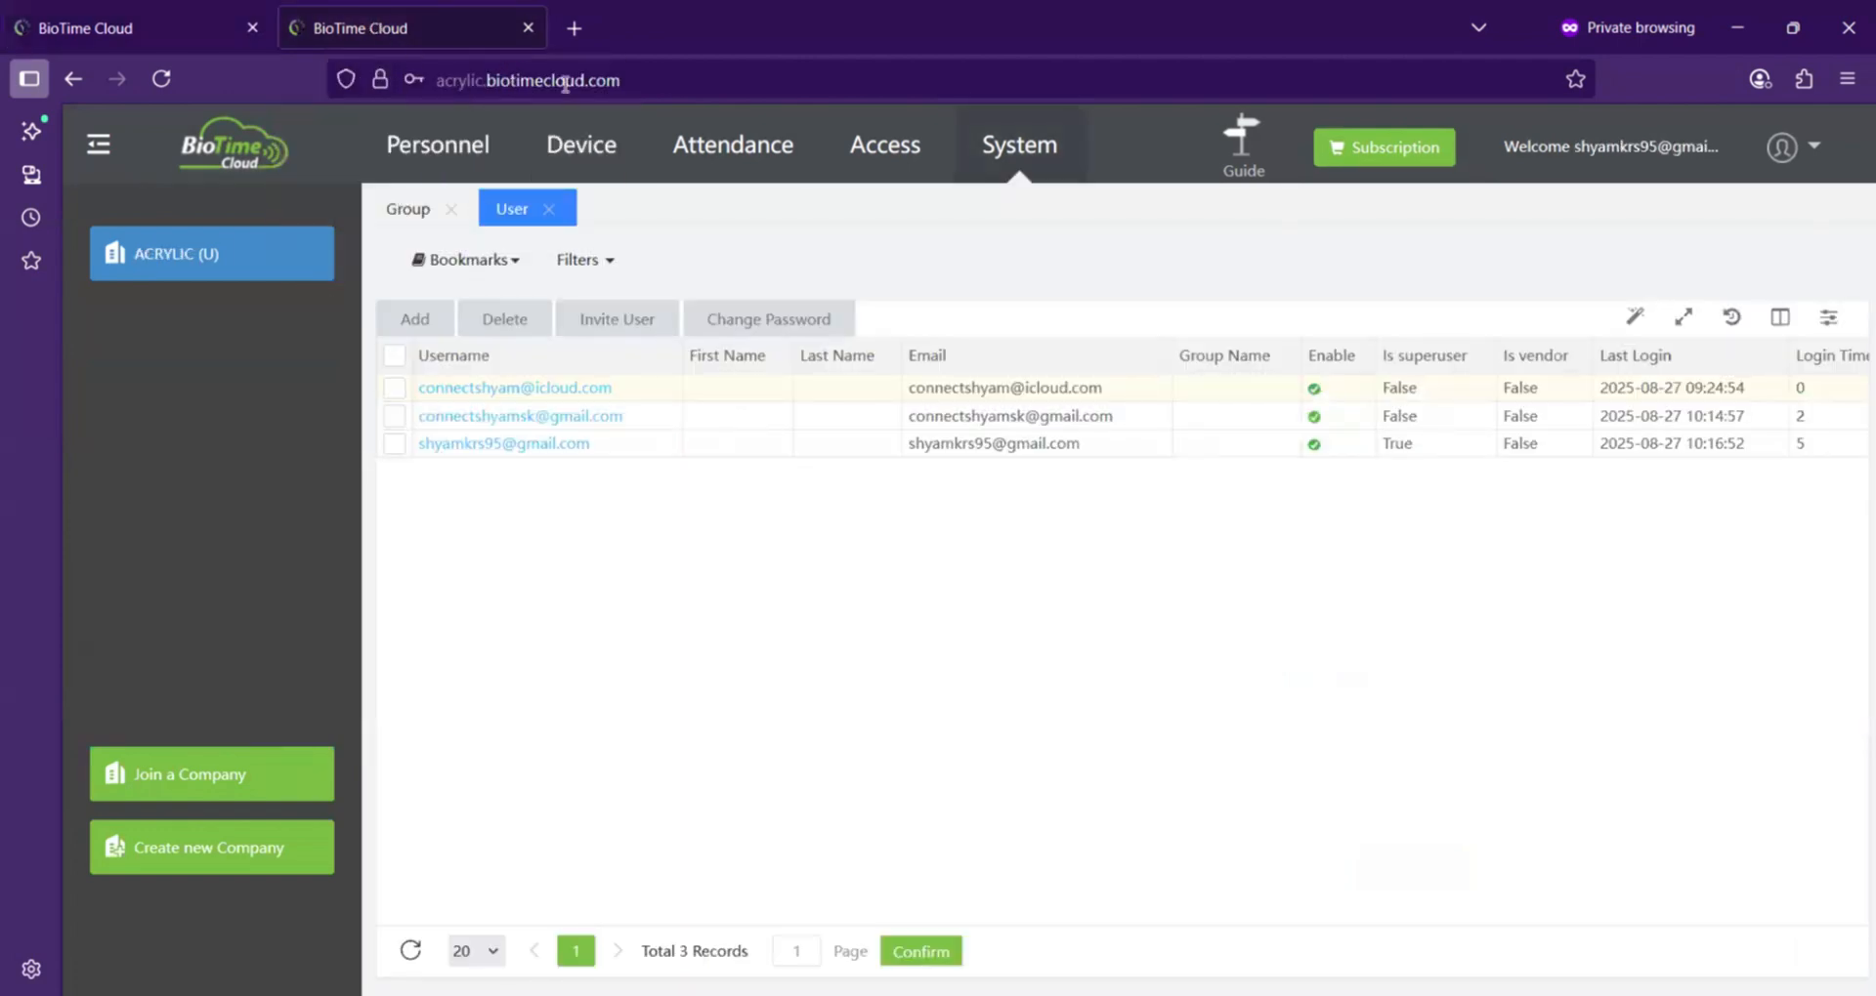
left_click(205, 149)
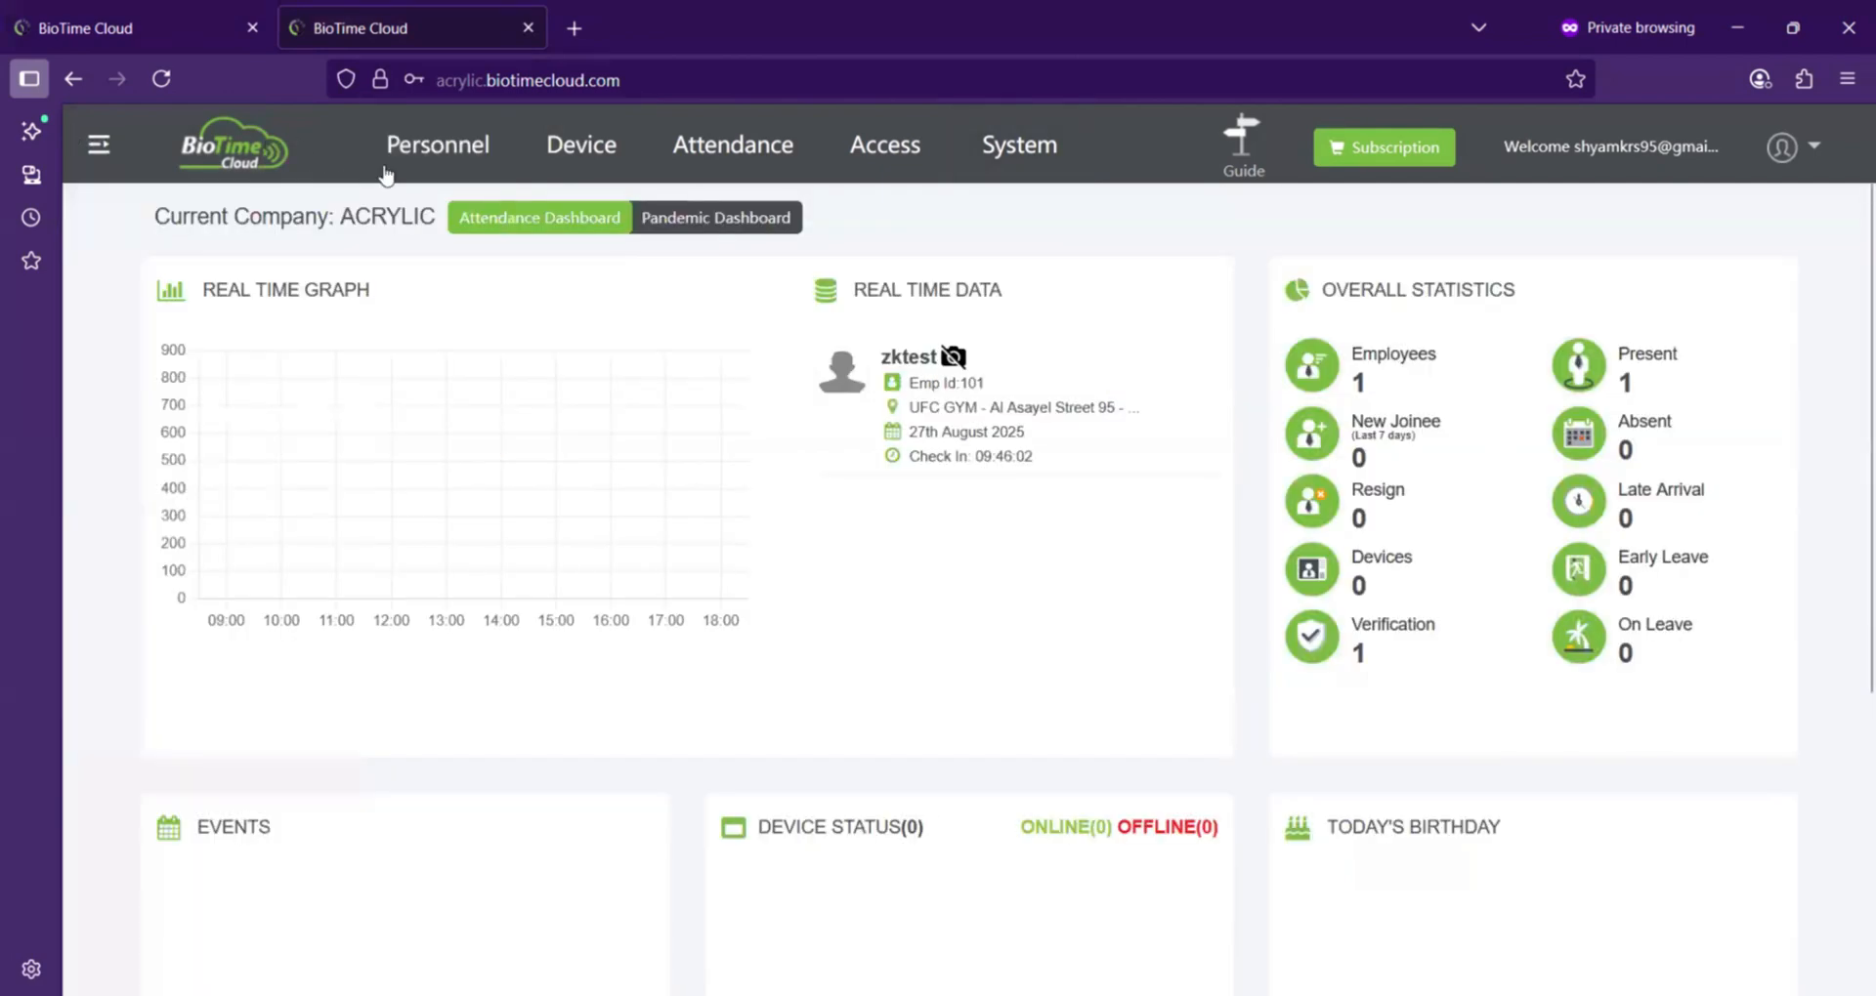
left_click(118, 29)
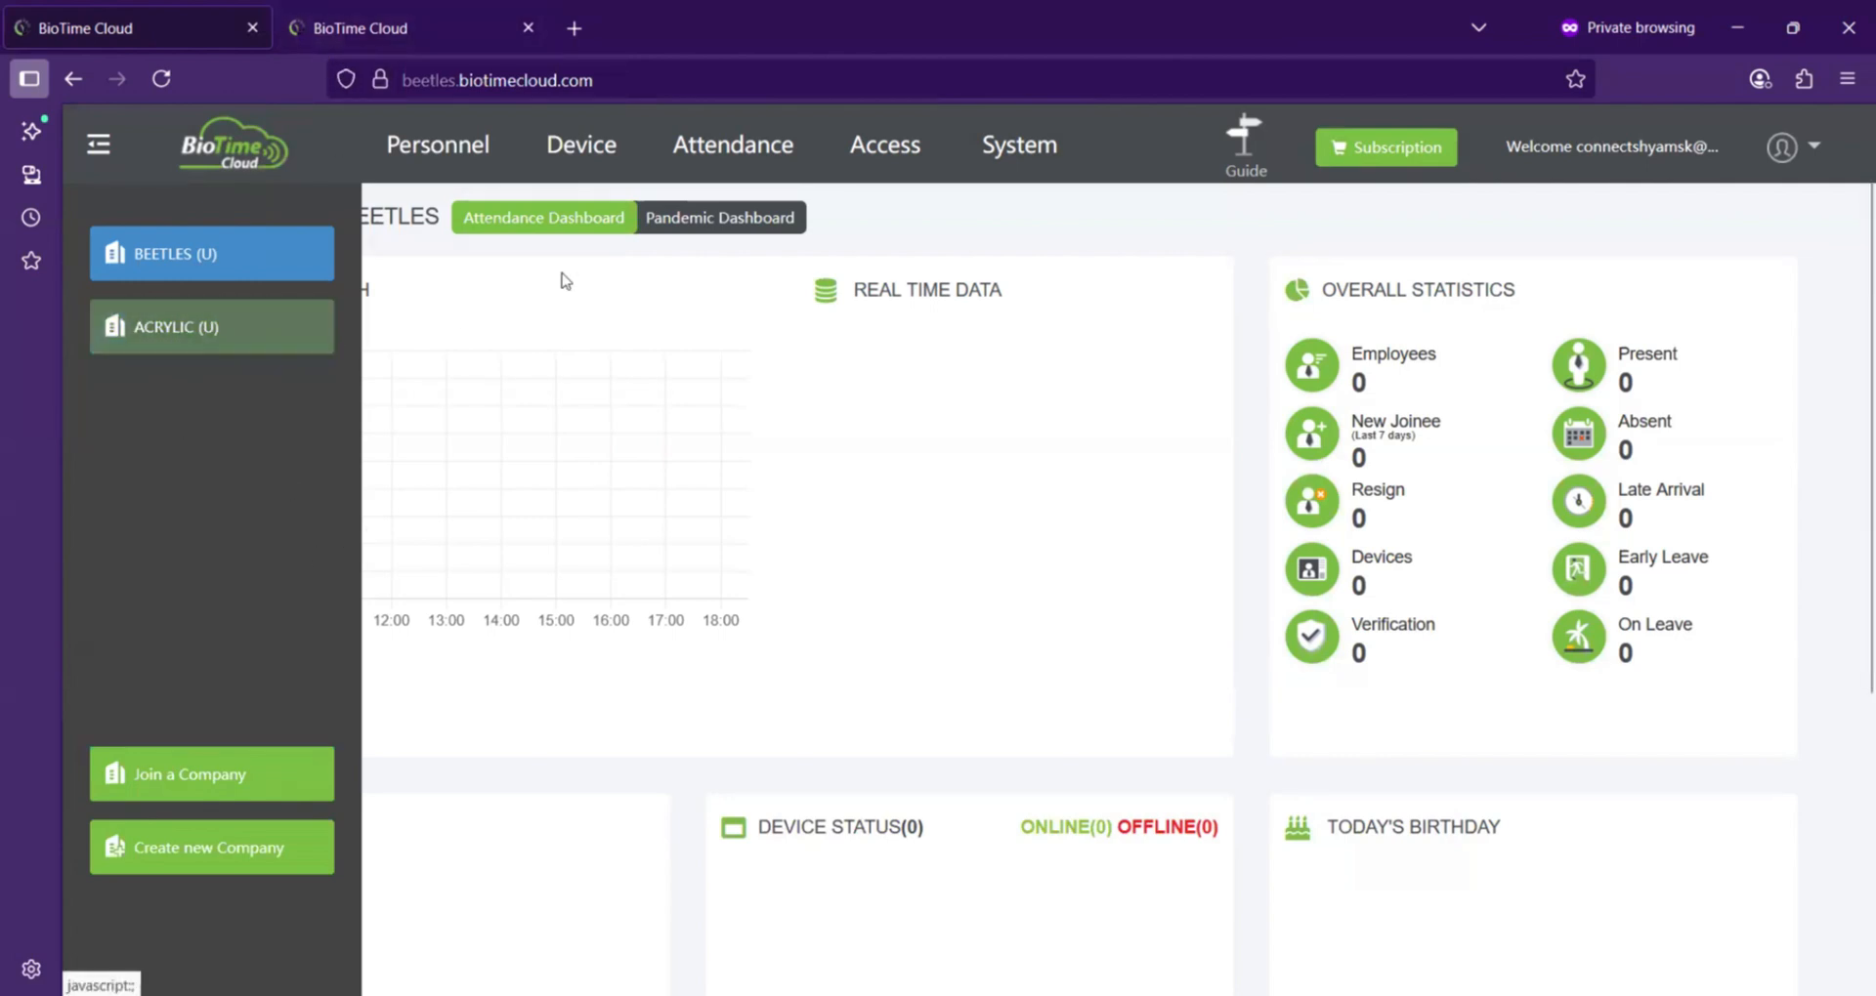
left_click(193, 337)
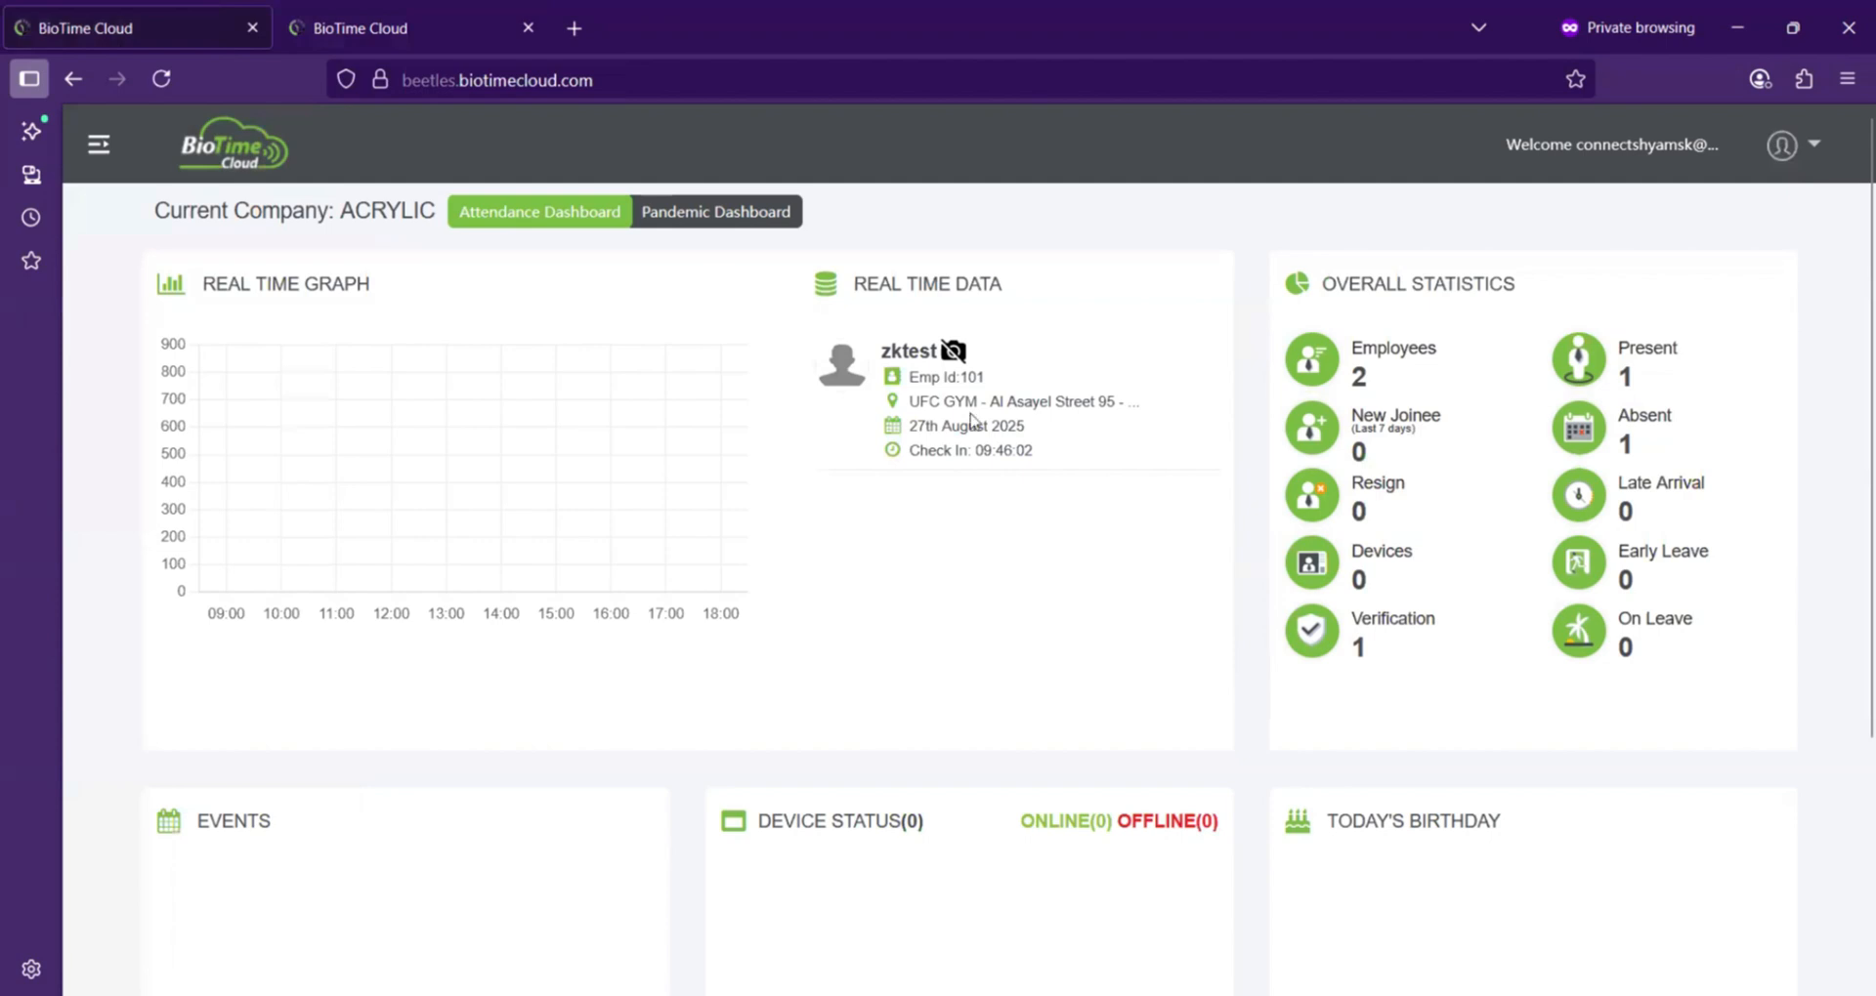
Step: Scroll through the ACRYLIC dashboard to review its statistics and panels
scroll(954, 493, "down", 2)
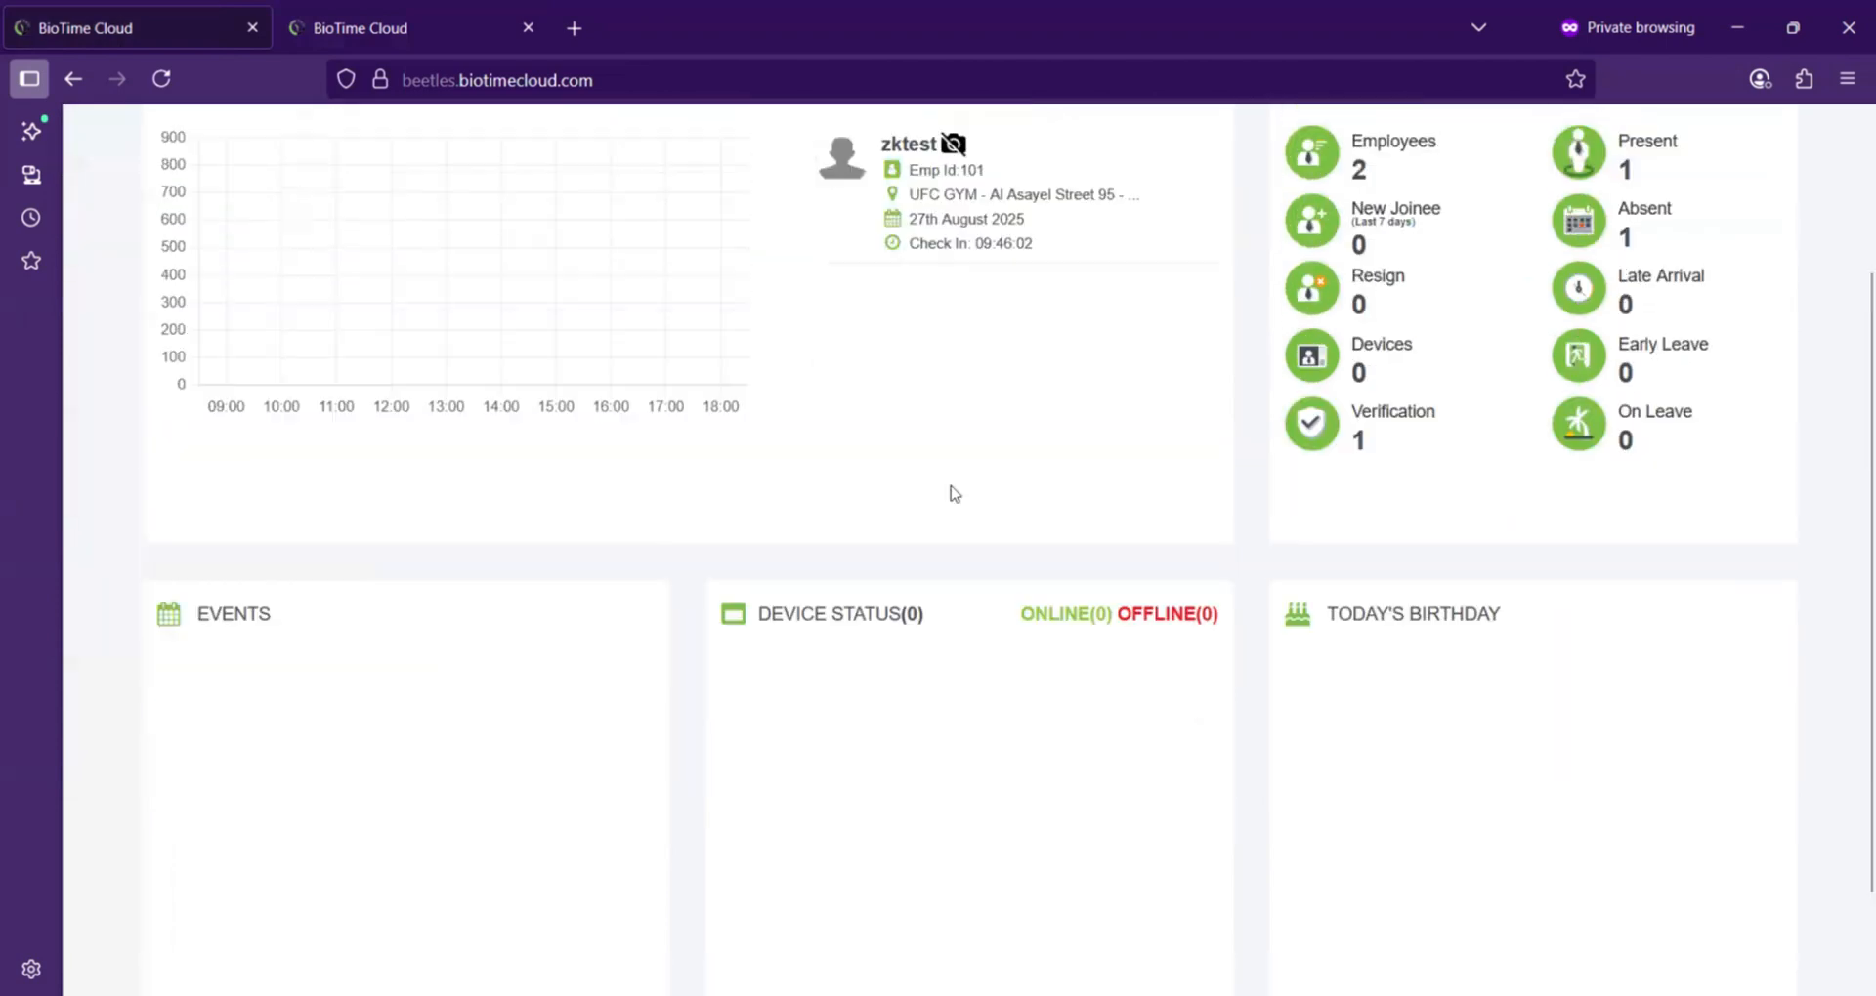
scroll(954, 494, "up", 2)
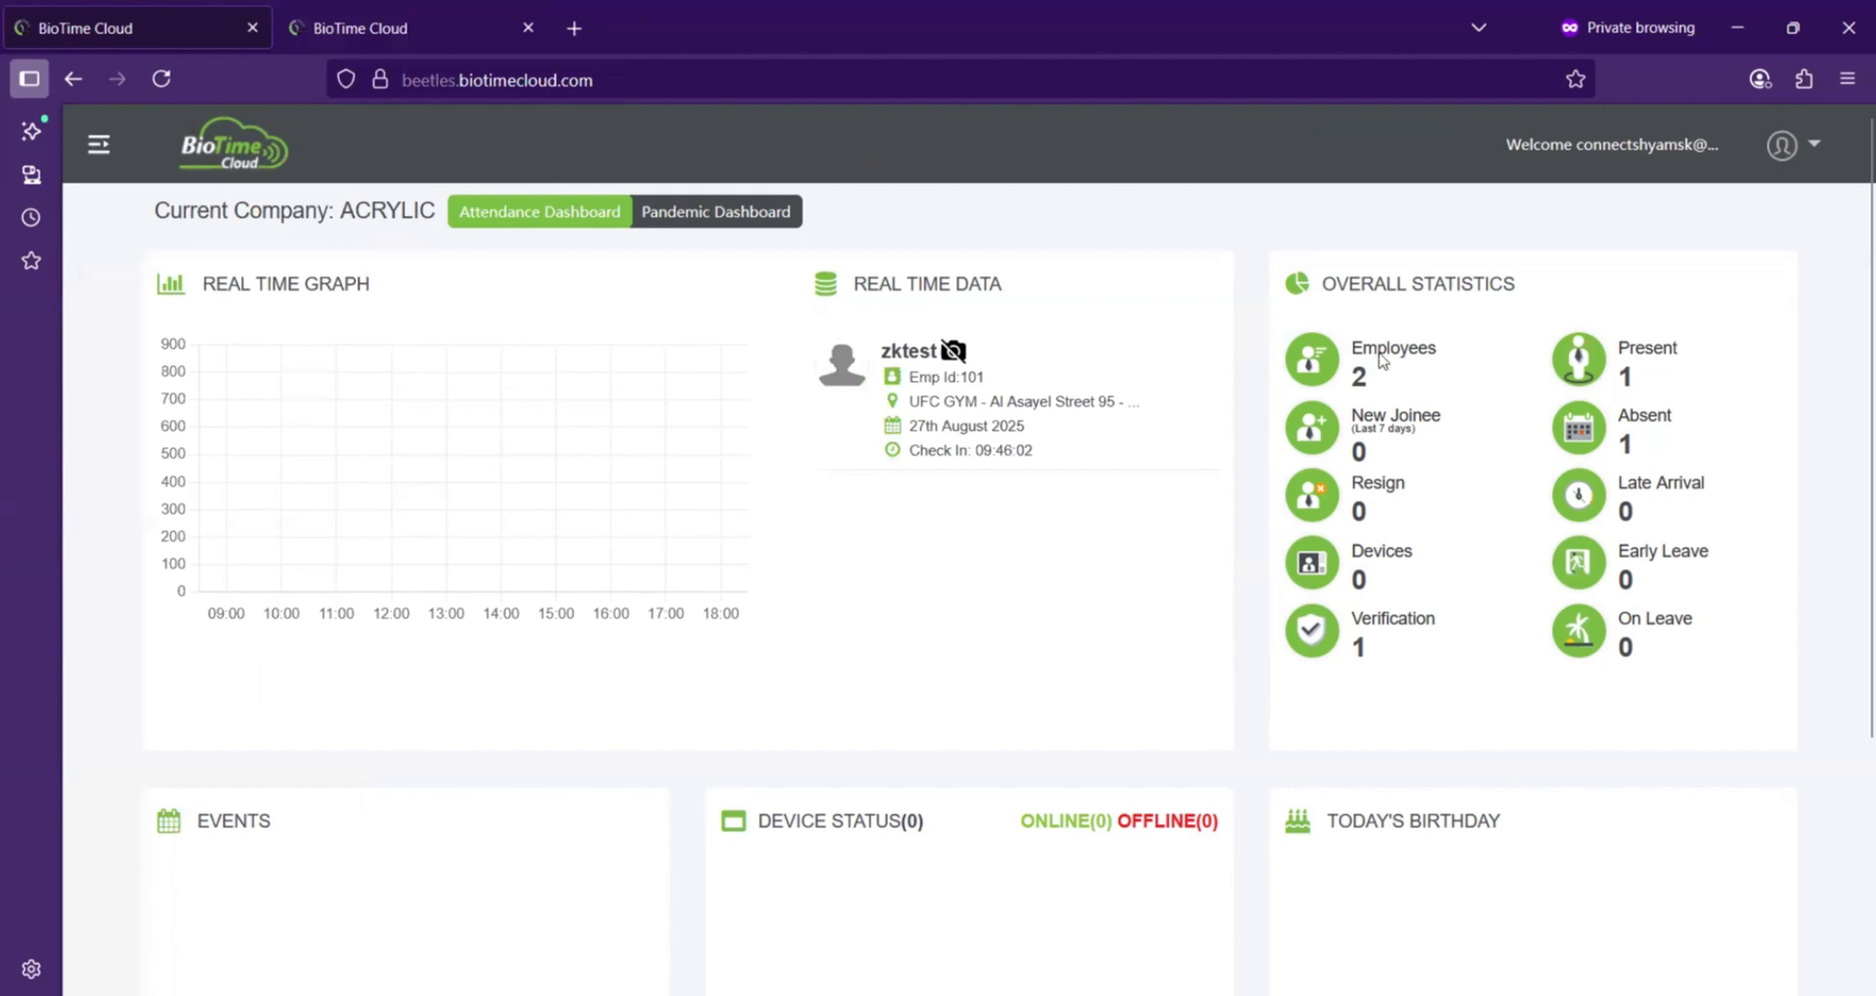
scroll(1677, 489, "down", 1)
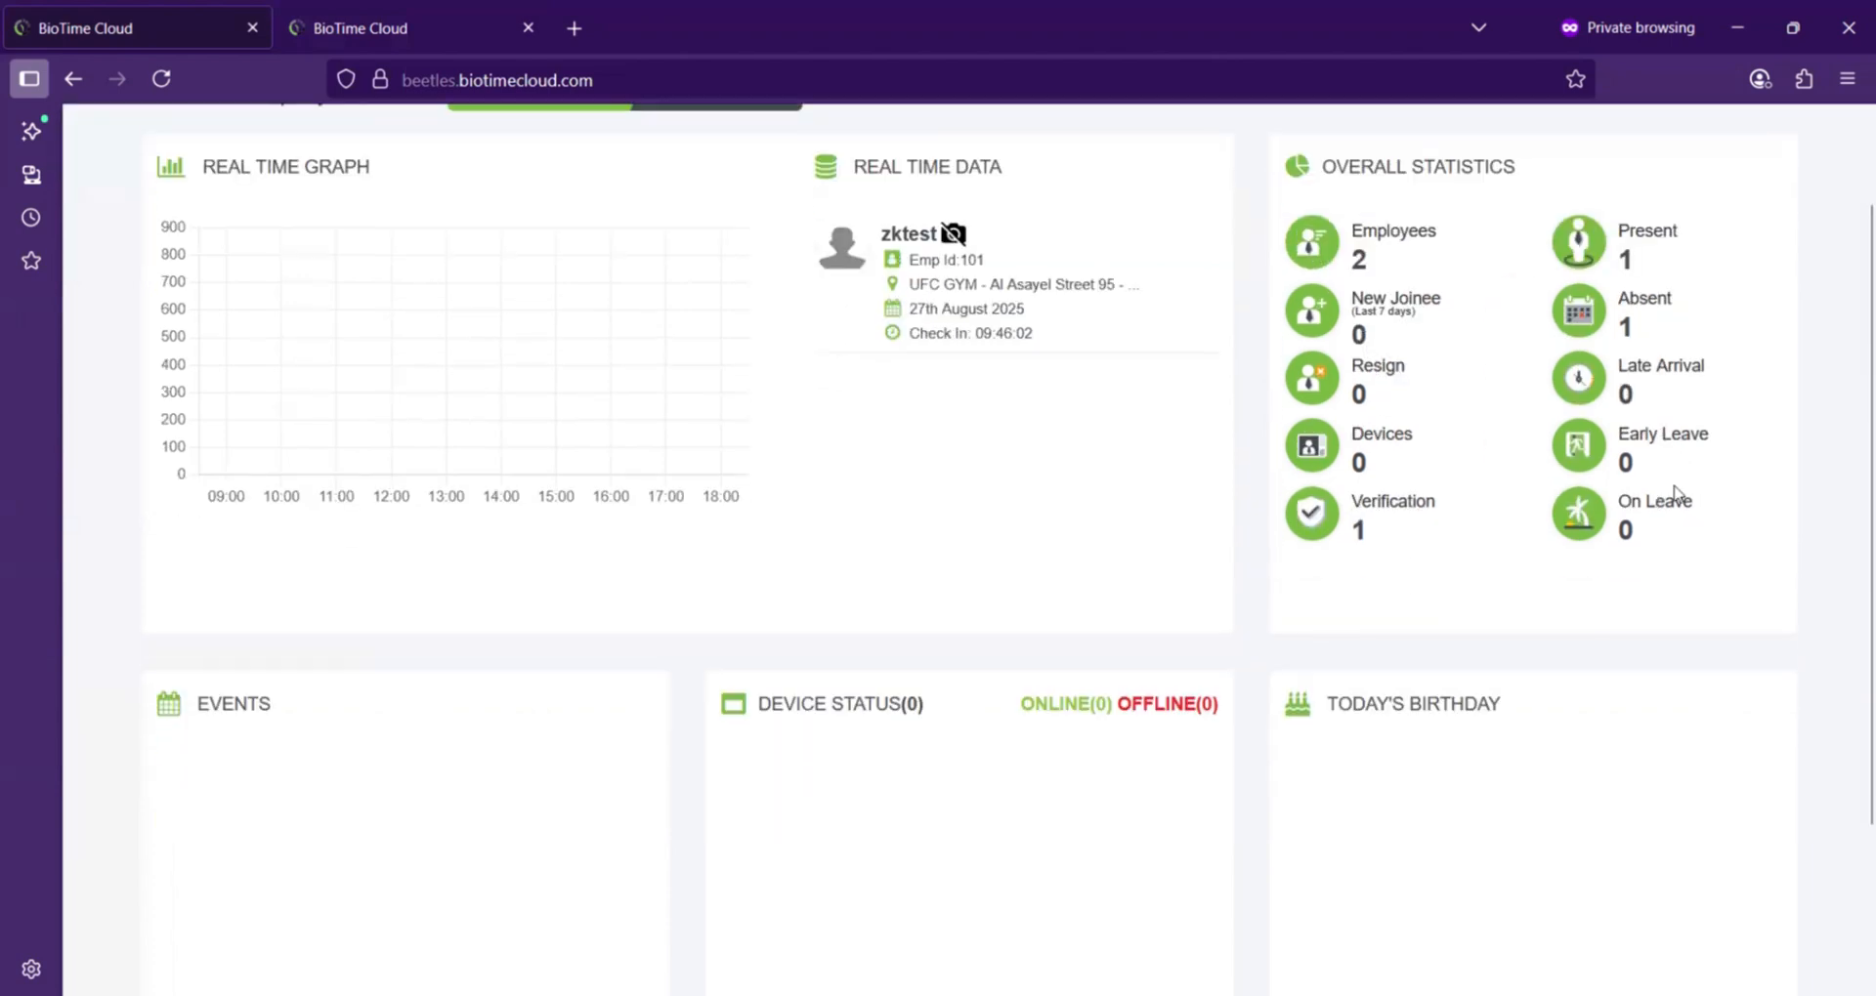
scroll(1292, 486, "down", 2)
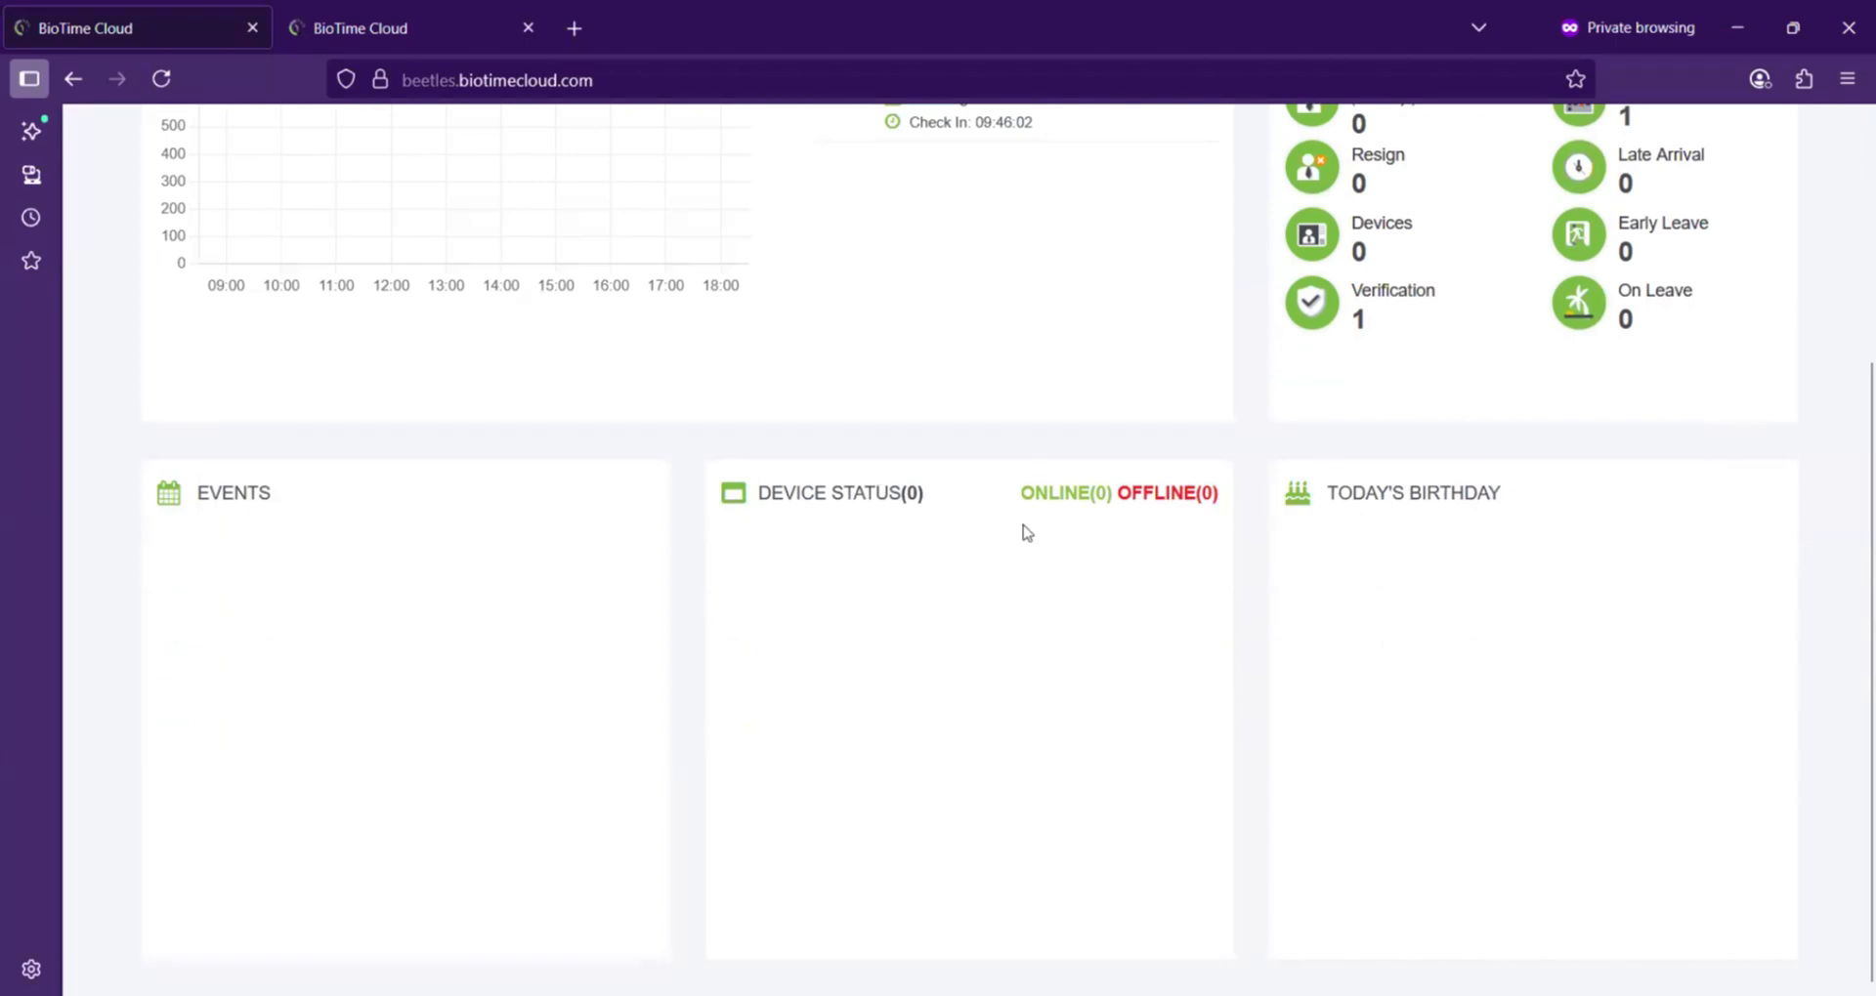
scroll(1025, 532, "up", 3)
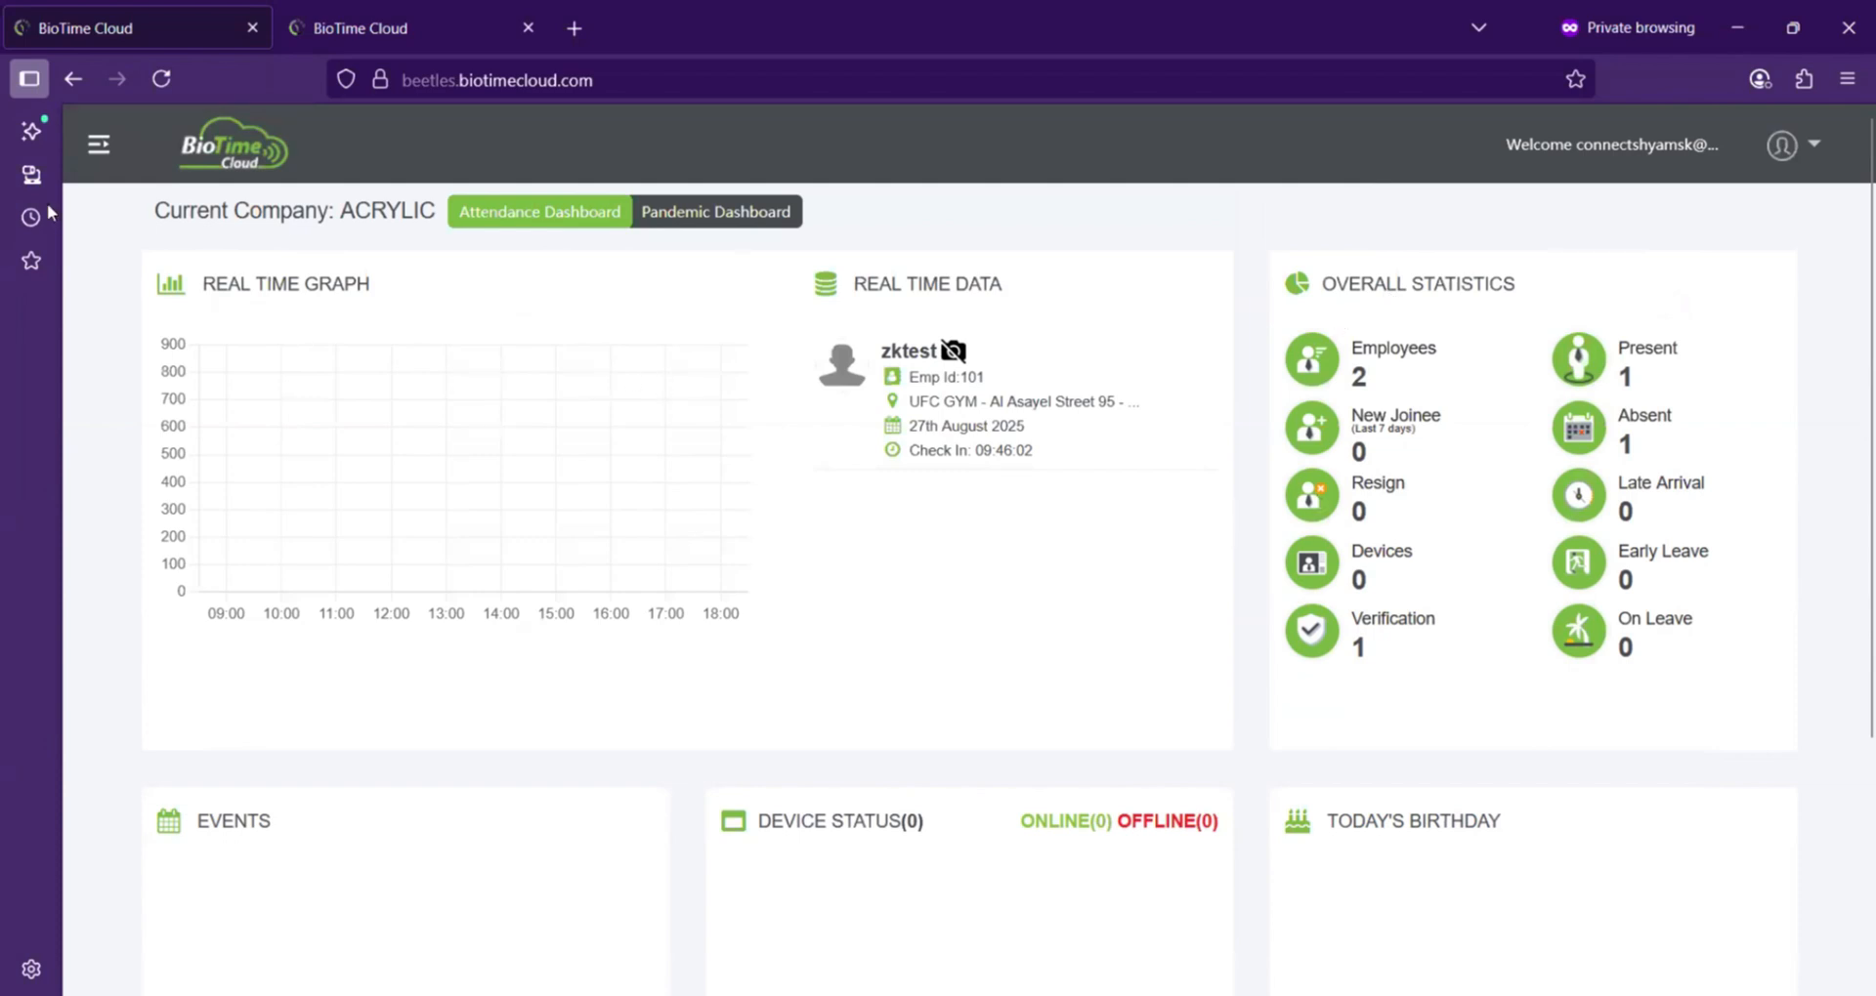
Step: Open the company switcher list to see the available companies, then close it
left_click(97, 149)
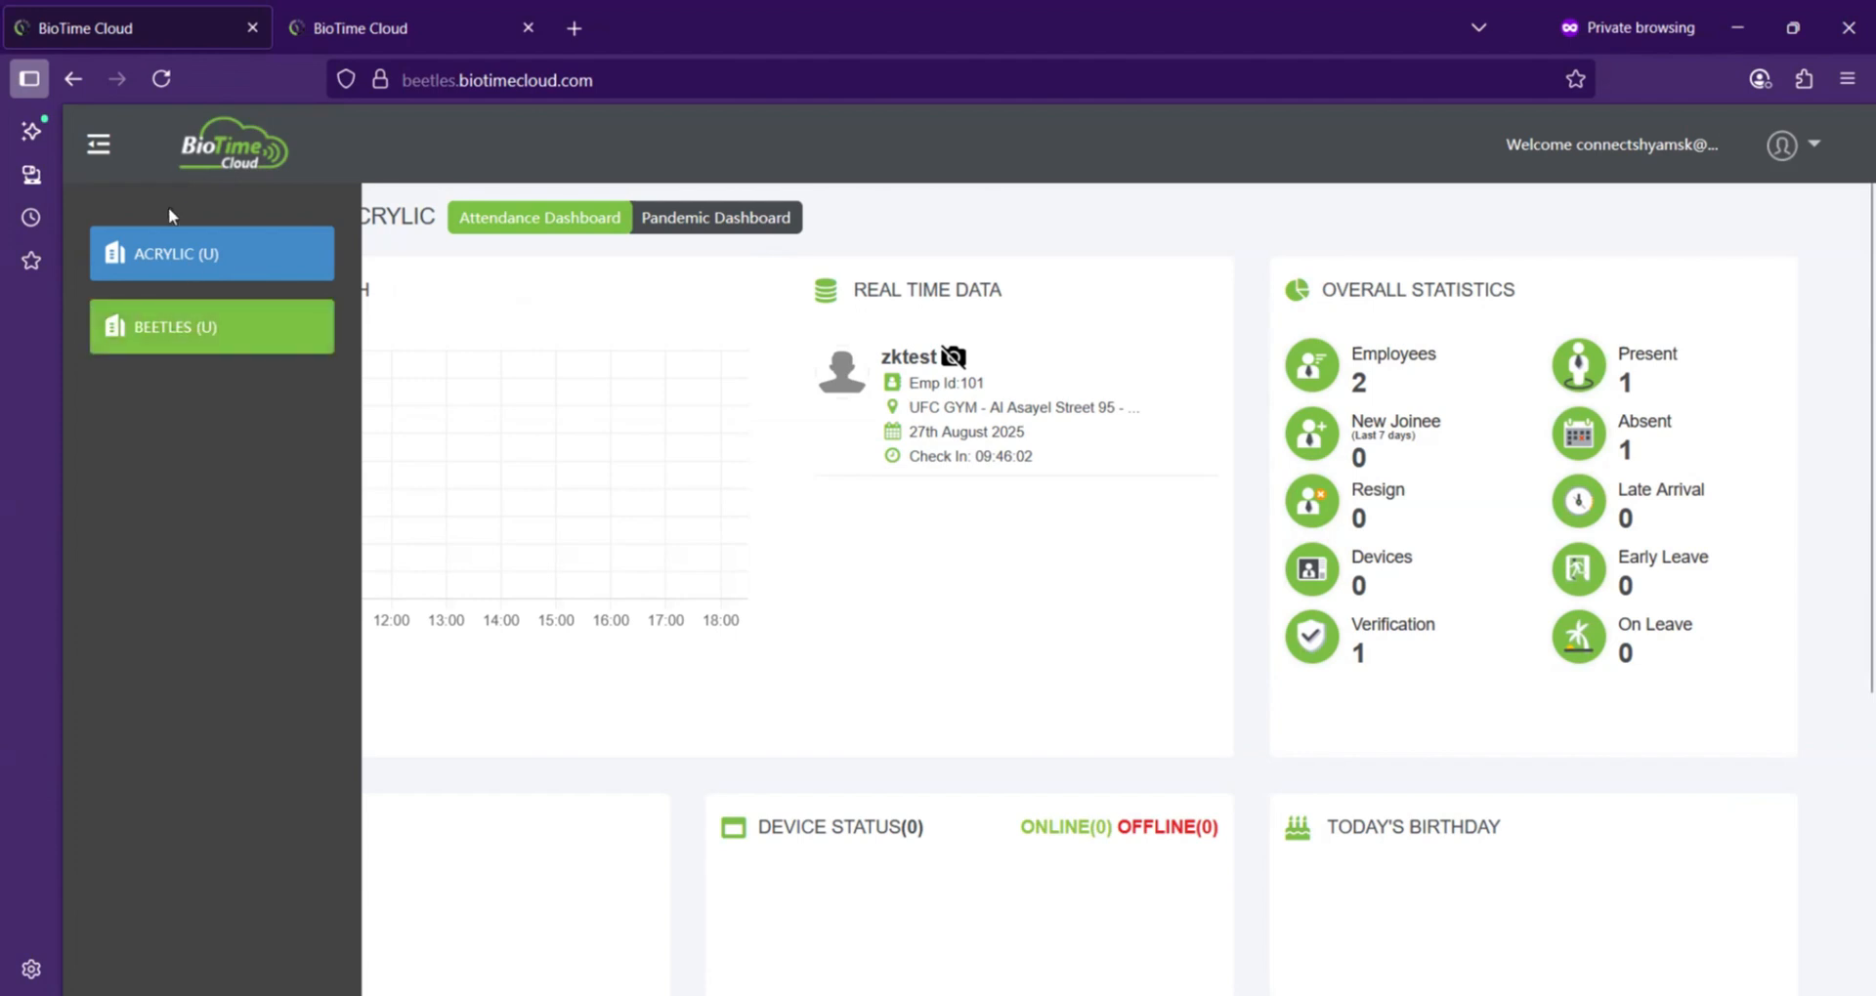
left_click(98, 143)
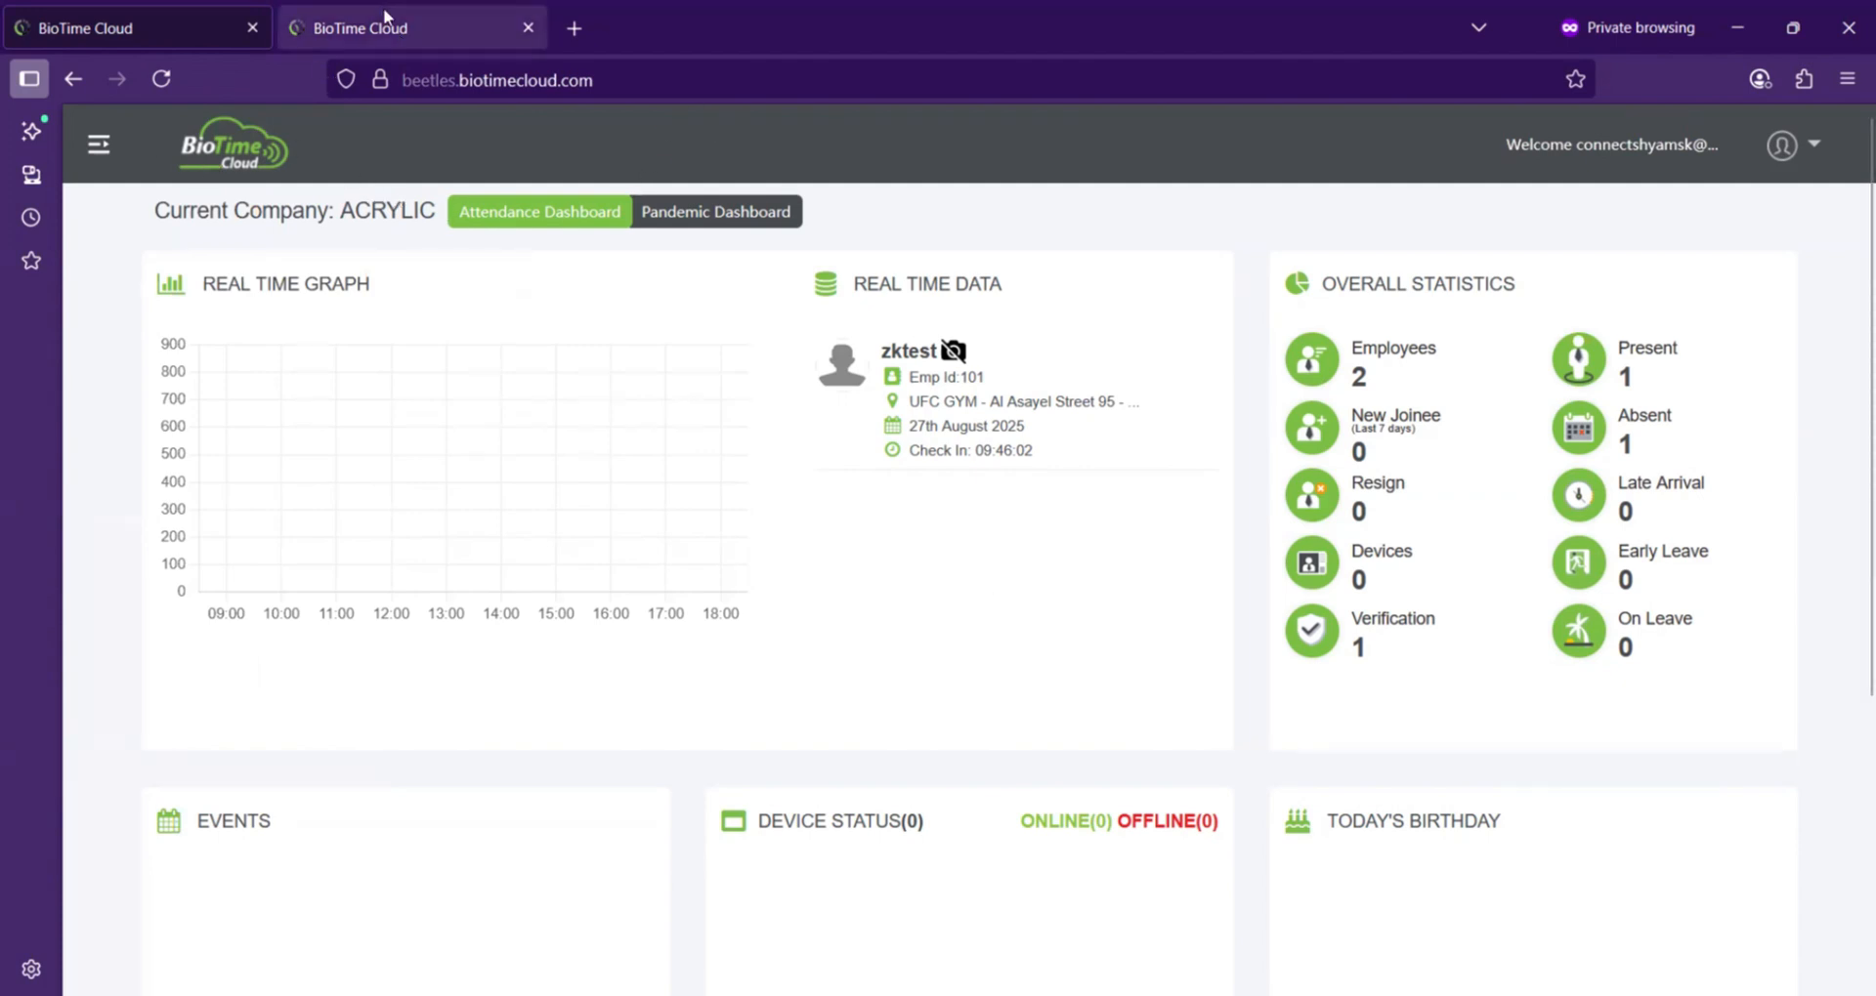
Step: Switch to the other browser tab and open the ACRYLIC company's Employee list under Personnel
left_click(410, 28)
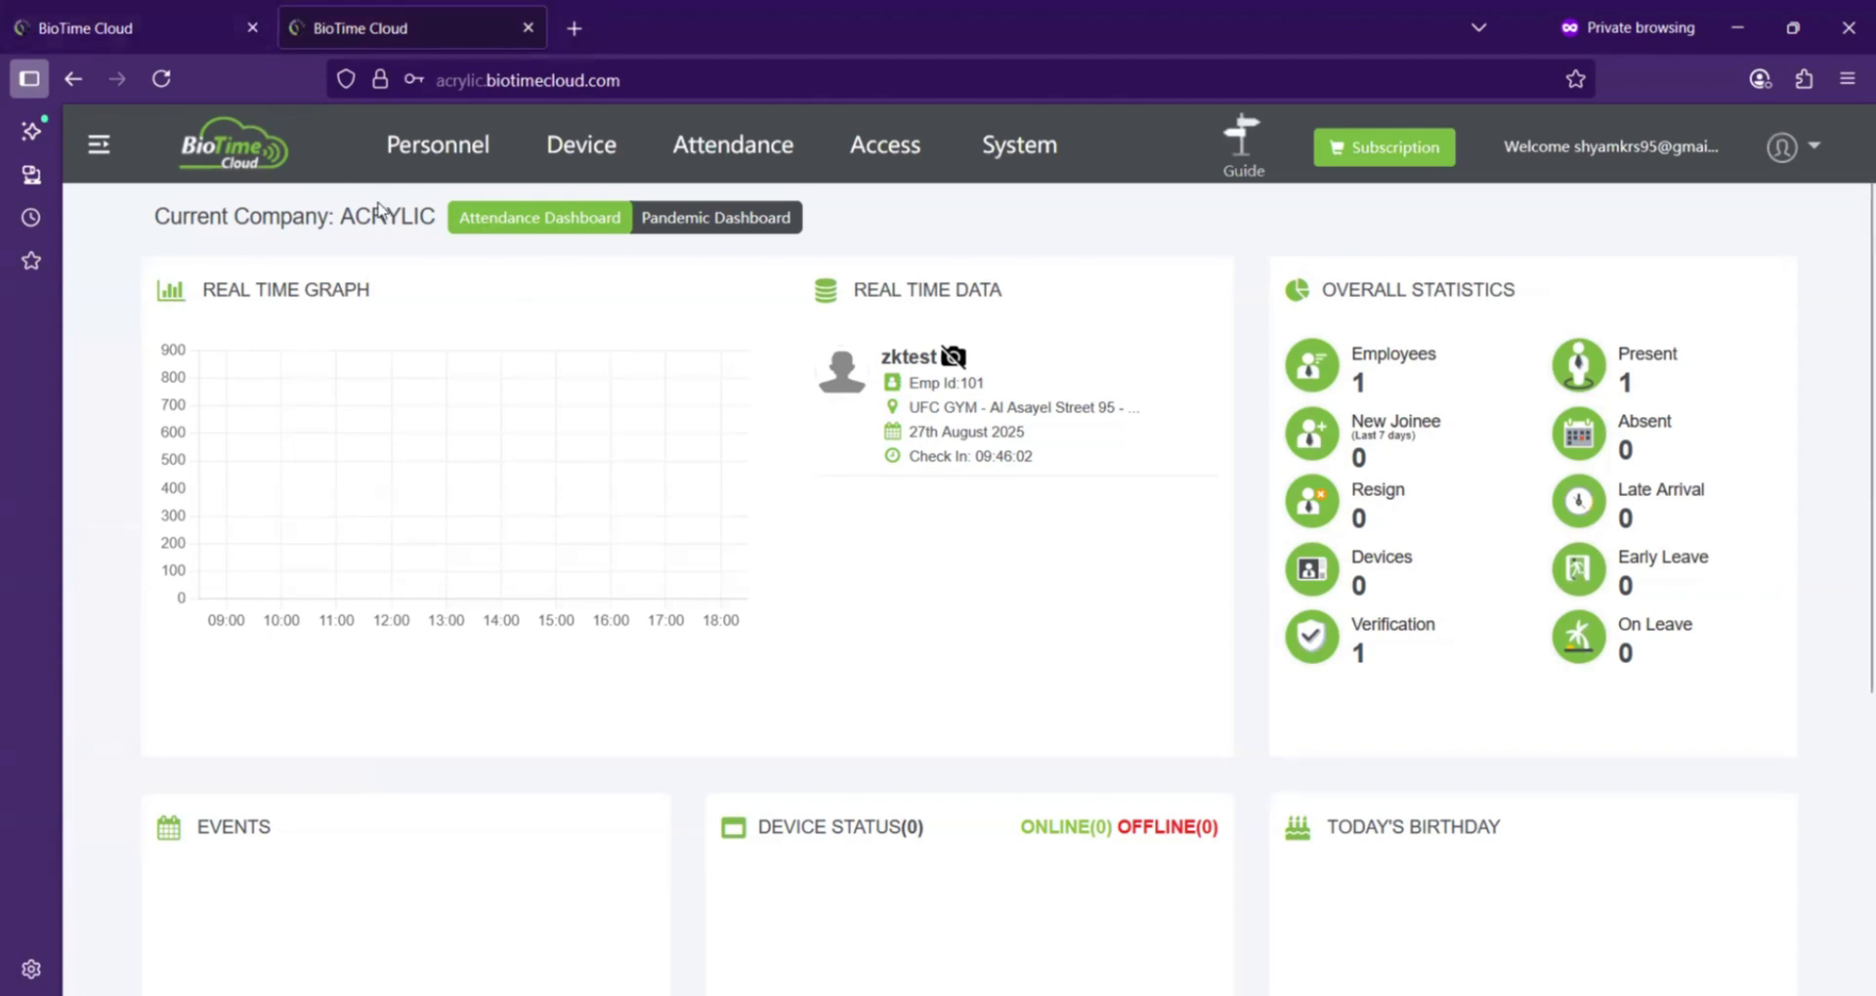
left_click(459, 156)
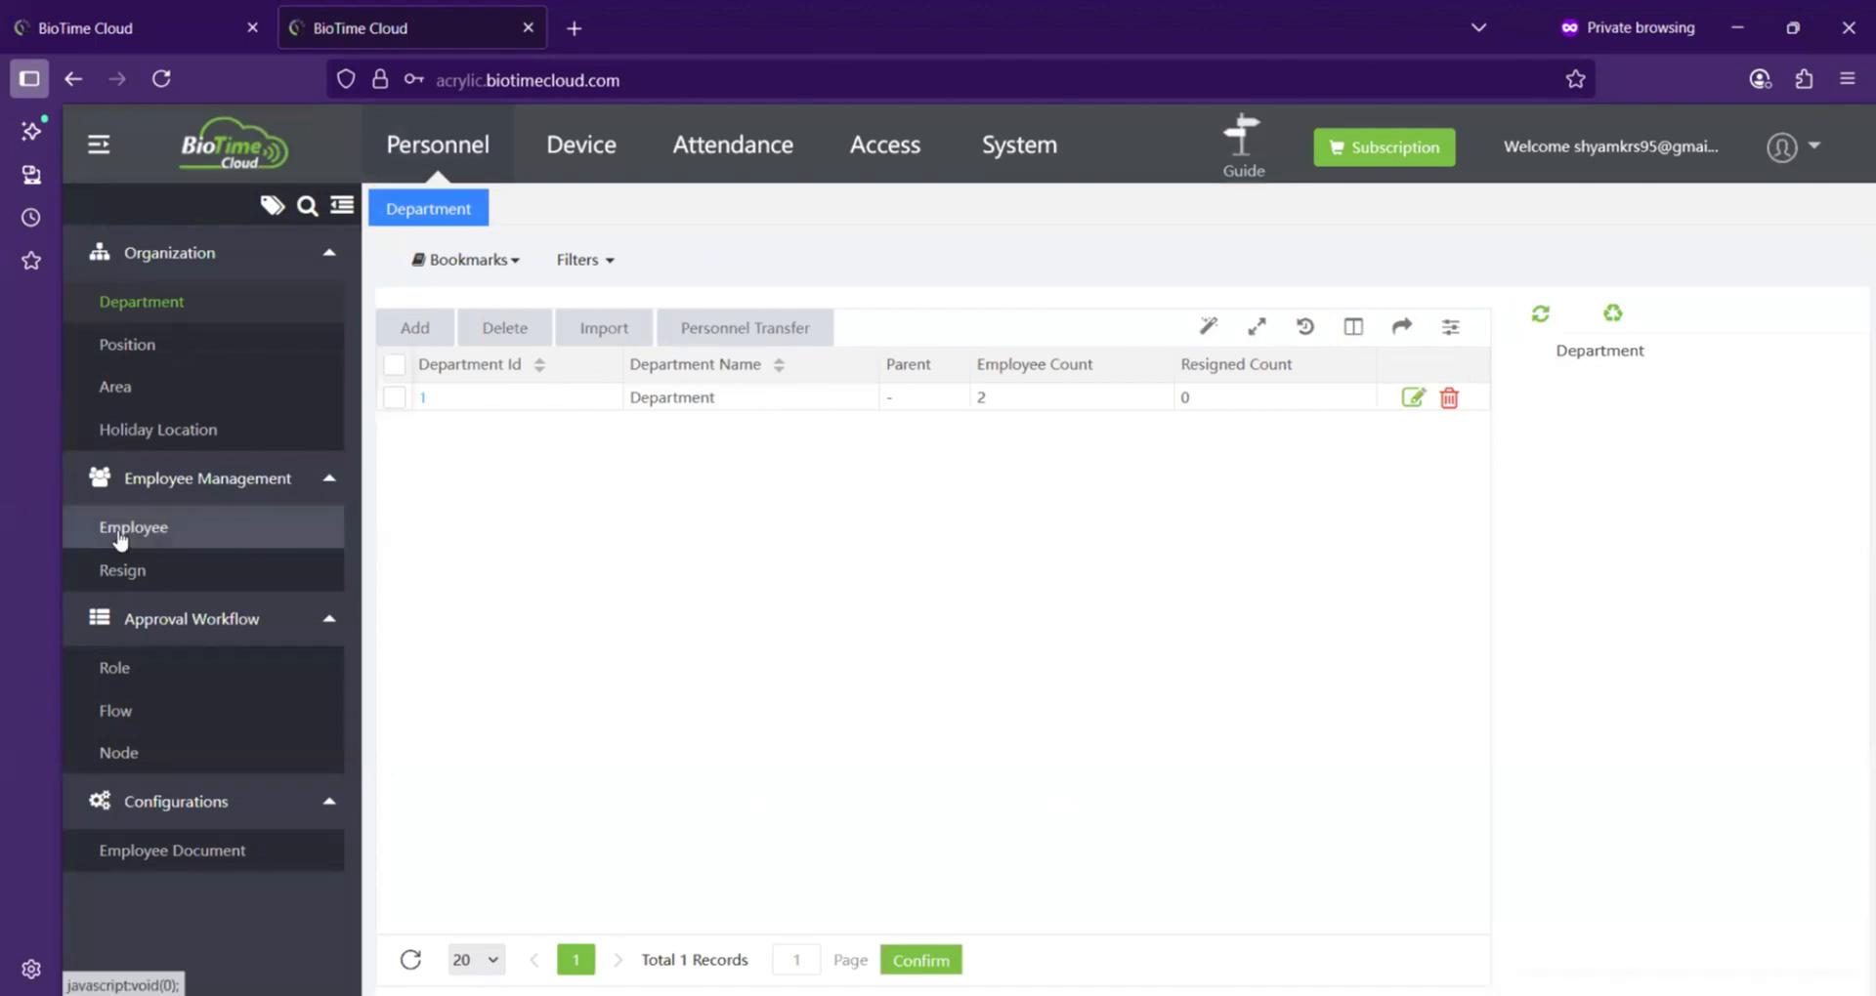
left_click(238, 527)
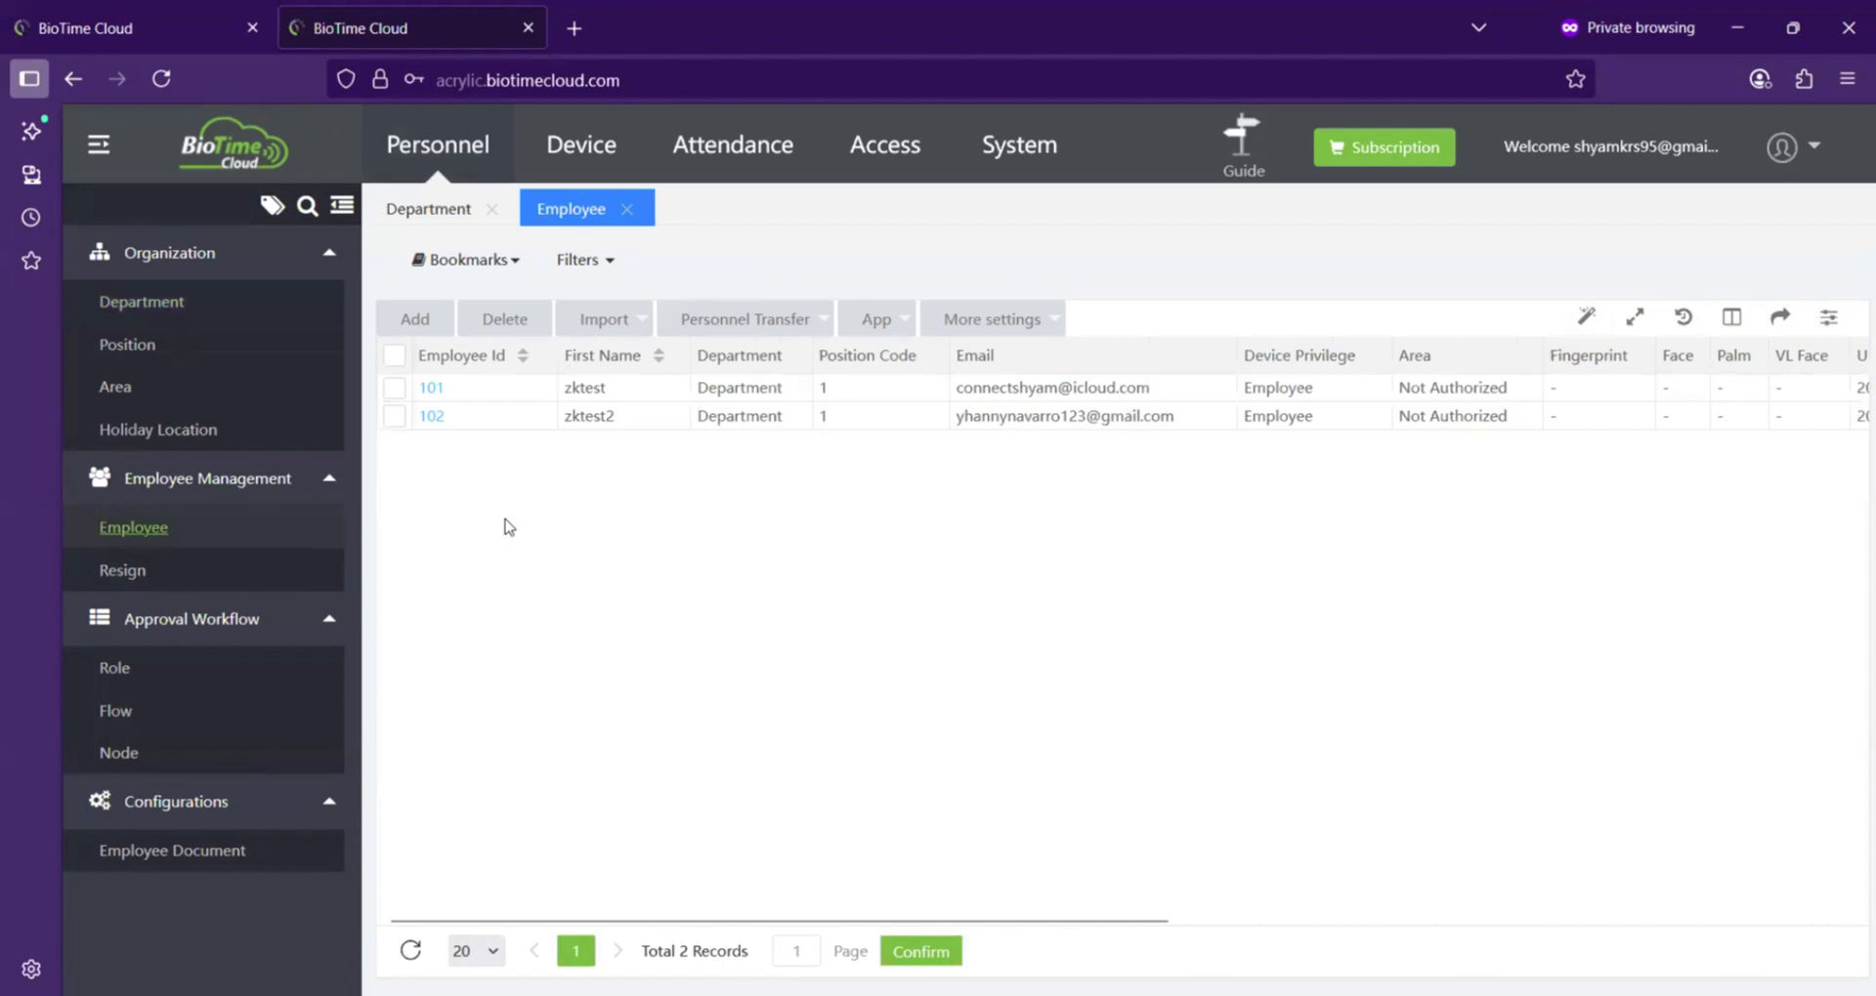
Step: Inspect the new-employee dialog's Mobile App Settings options, including Mobile App Status, then cancel it
left_click(421, 323)
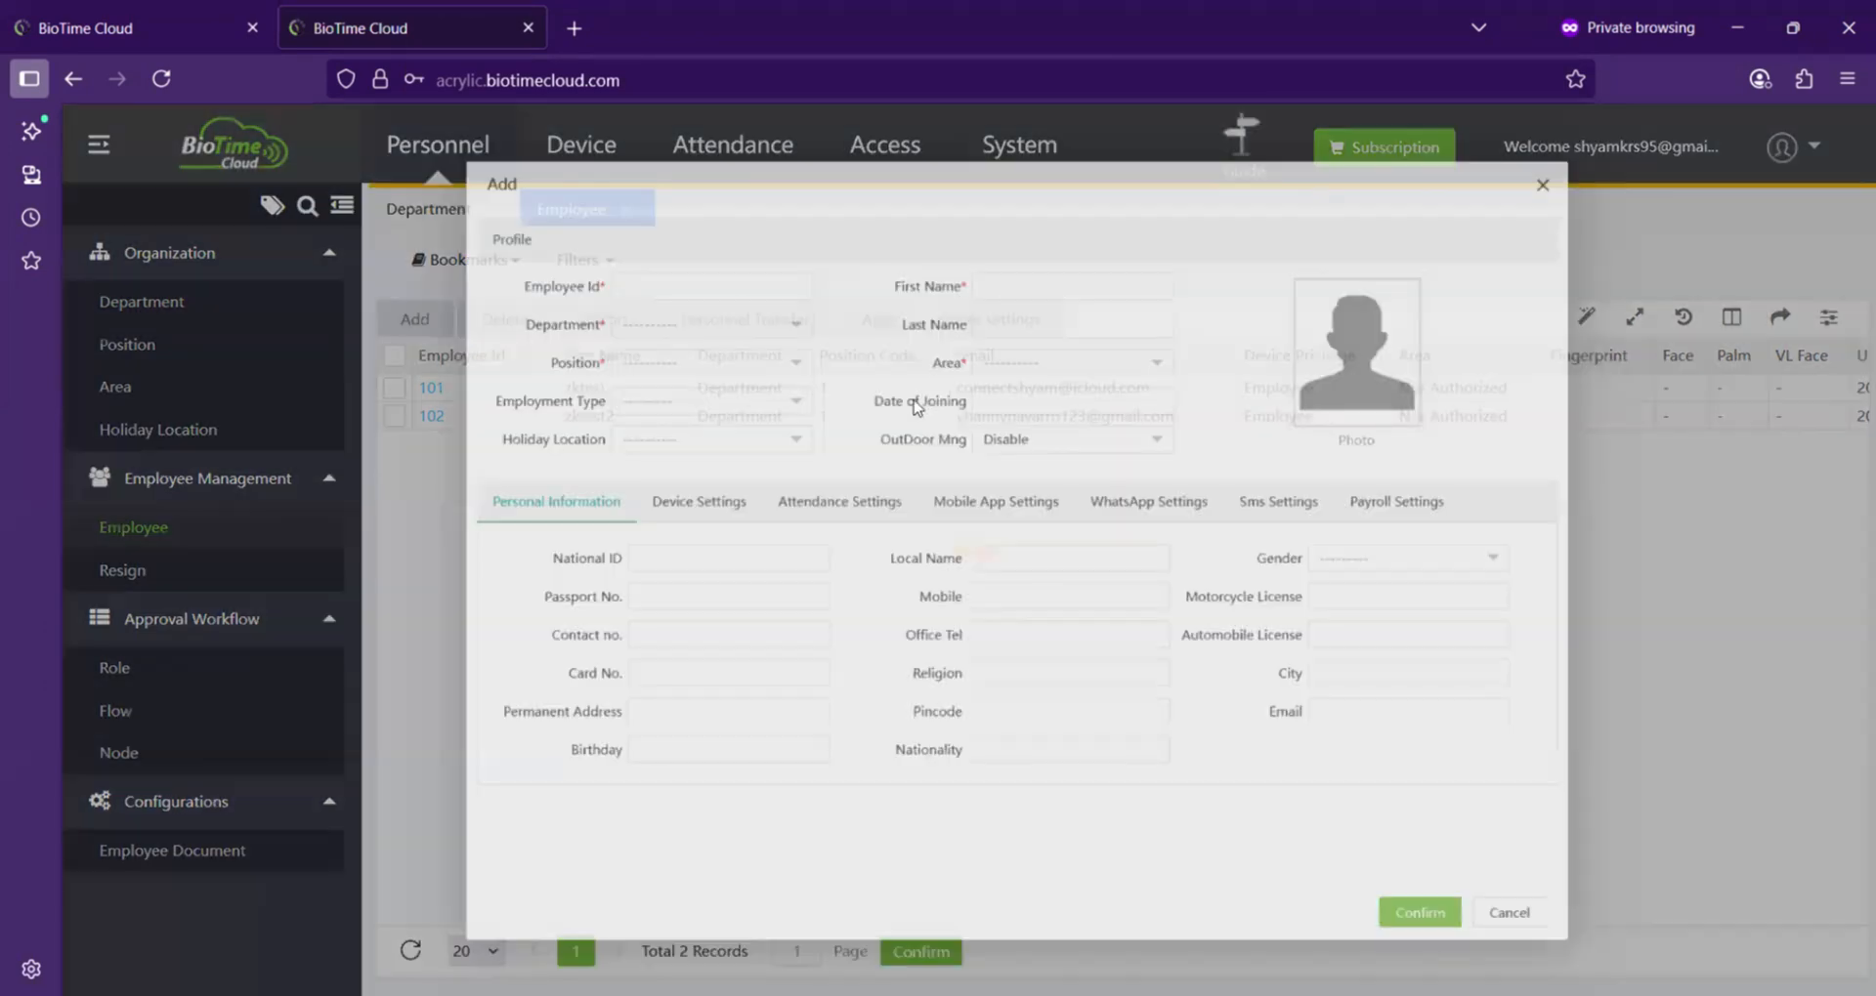
left_click(643, 247)
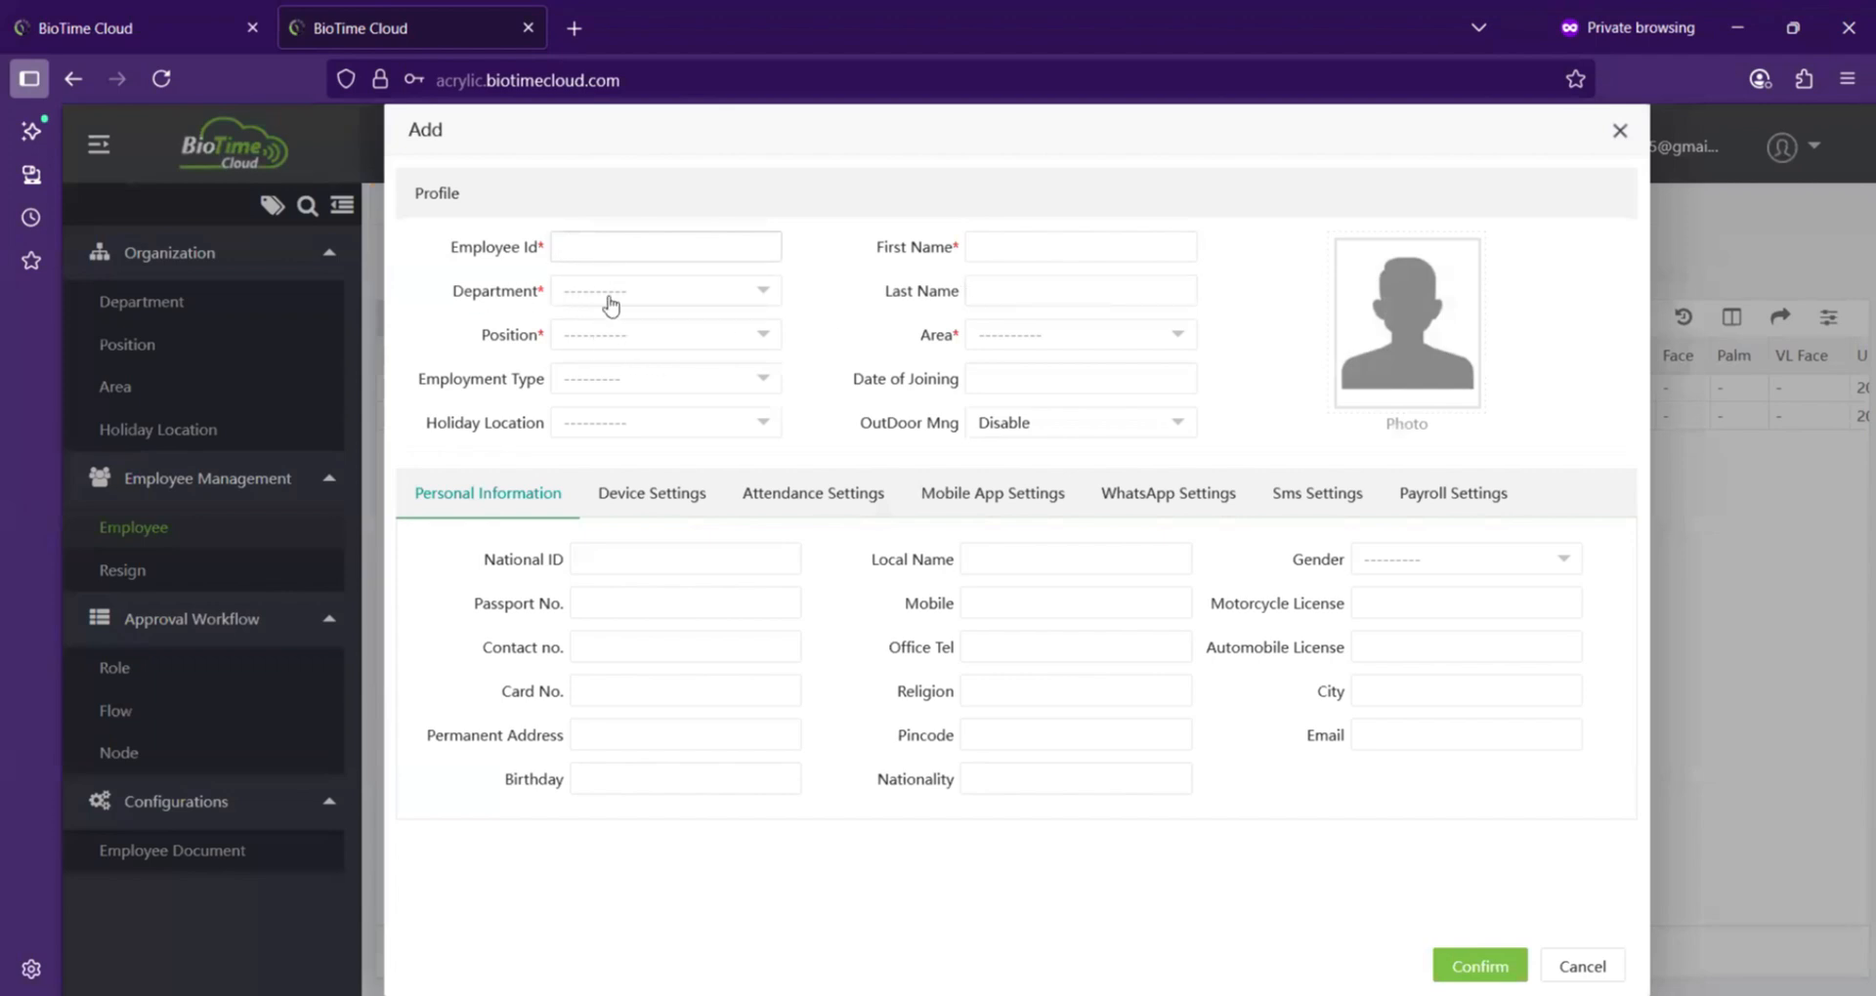
left_click(649, 293)
left_click(991, 500)
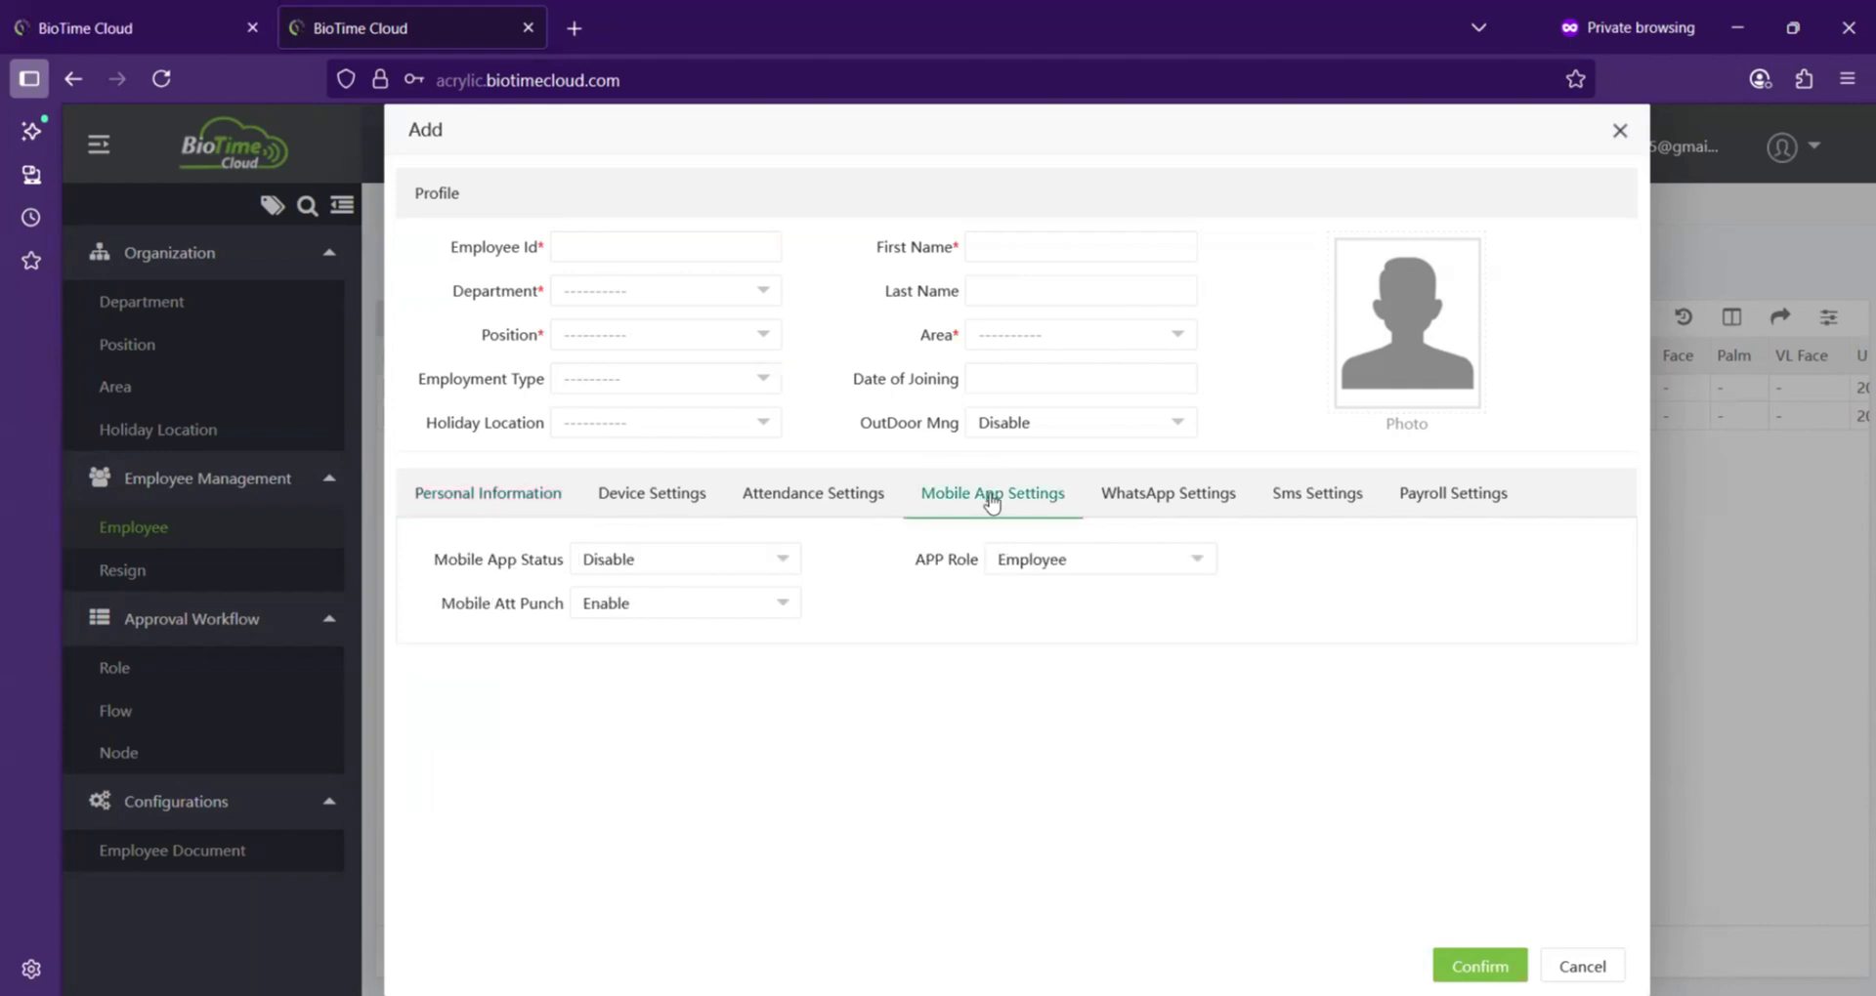
left_click(681, 561)
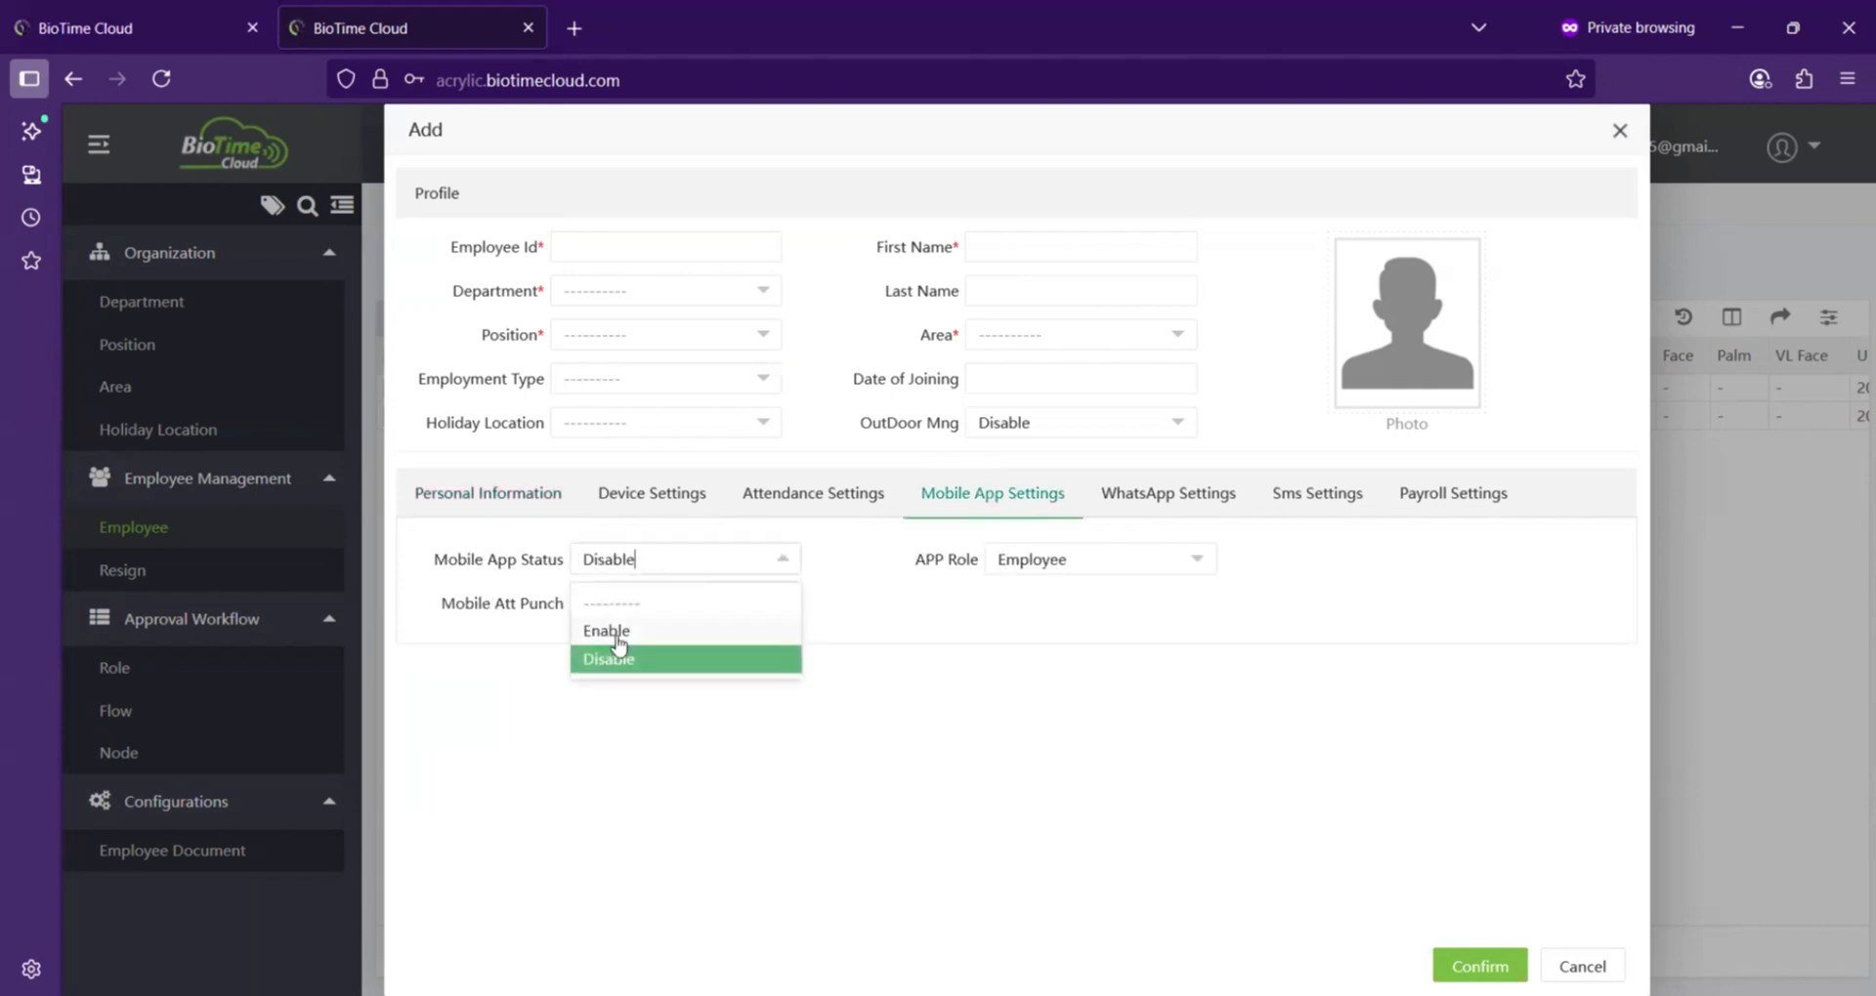
left_click(1429, 785)
left_click(1583, 966)
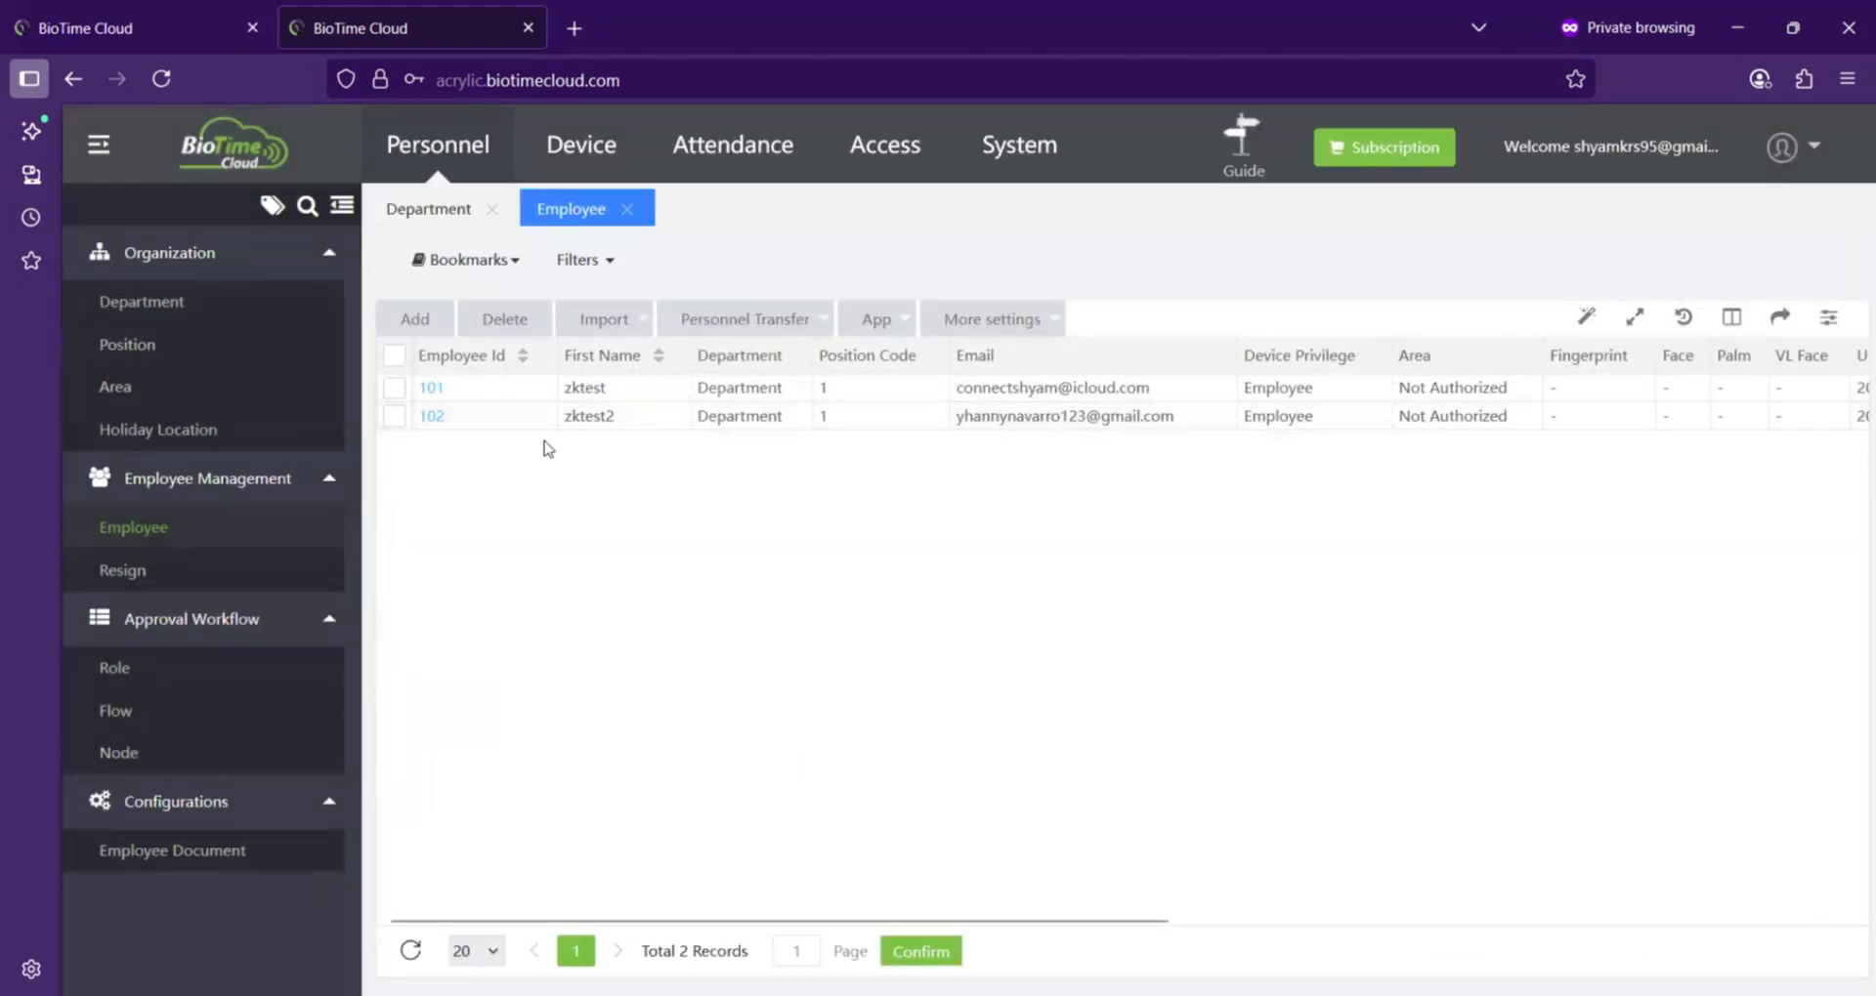
Step: Review employee 101's Mobile App Settings and Attendance Settings, including APP Role options, and confirm the dialog
left_click(431, 389)
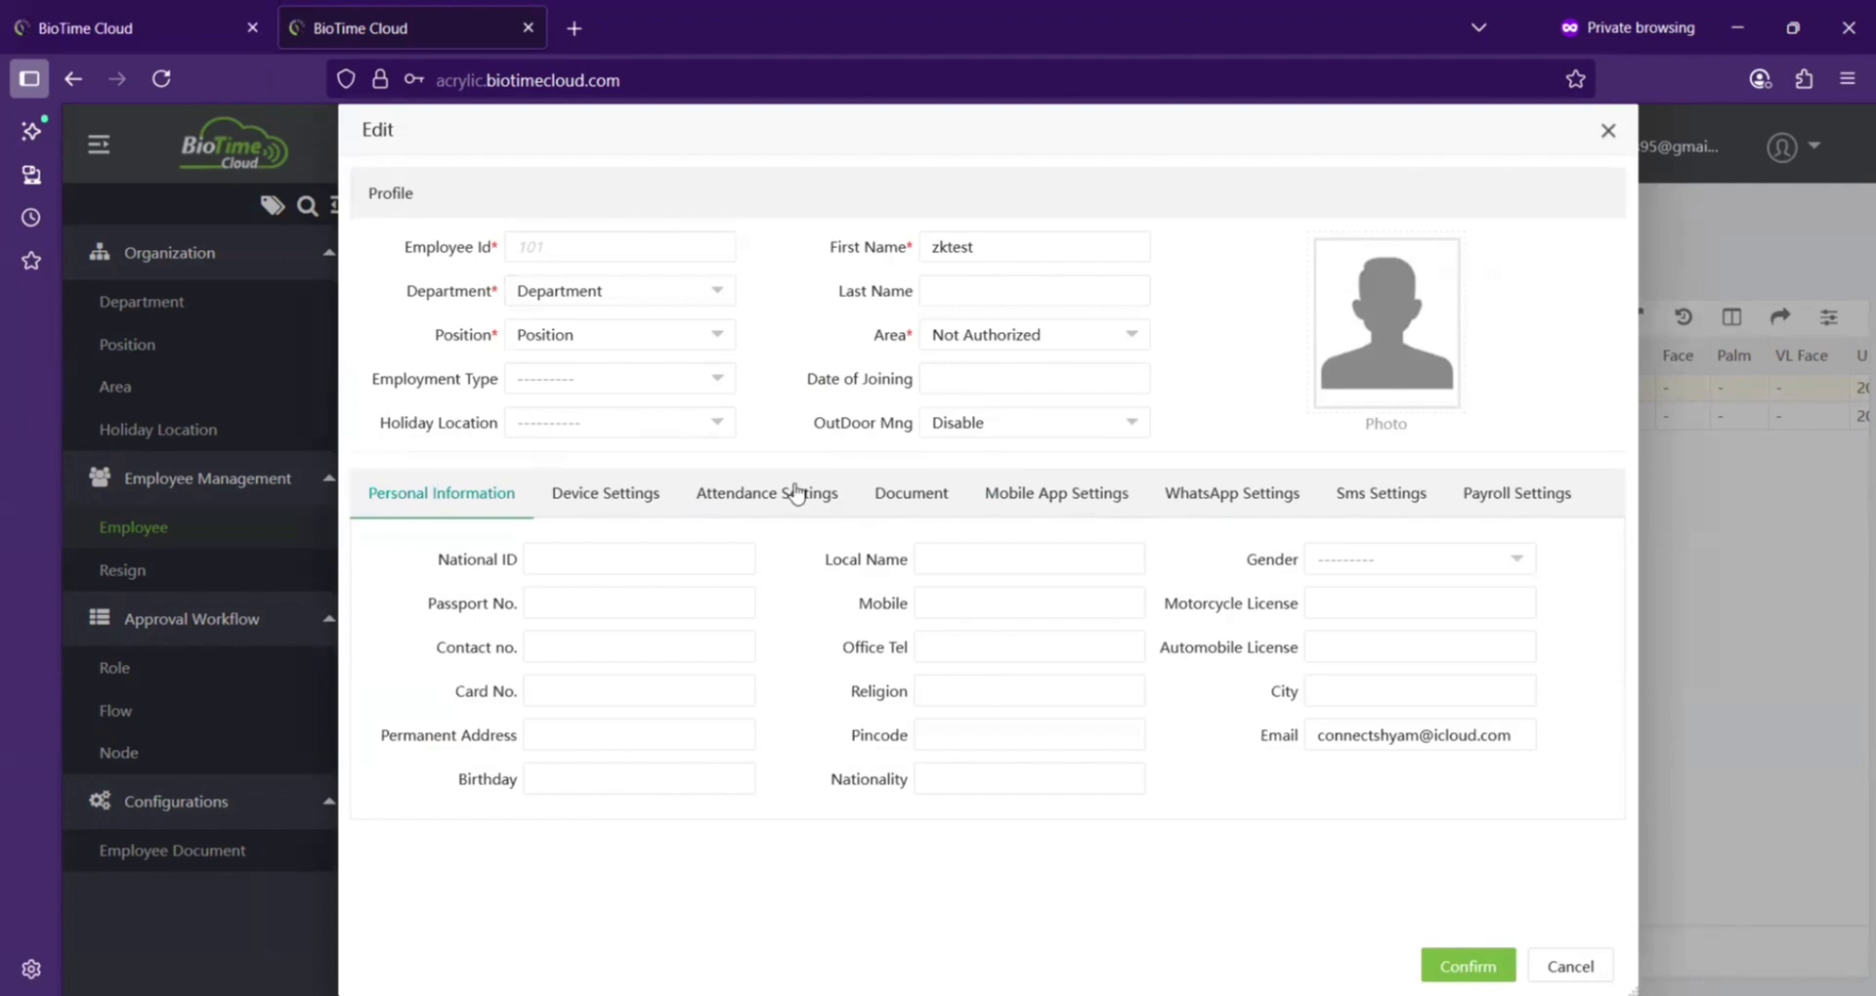
left_click(1048, 494)
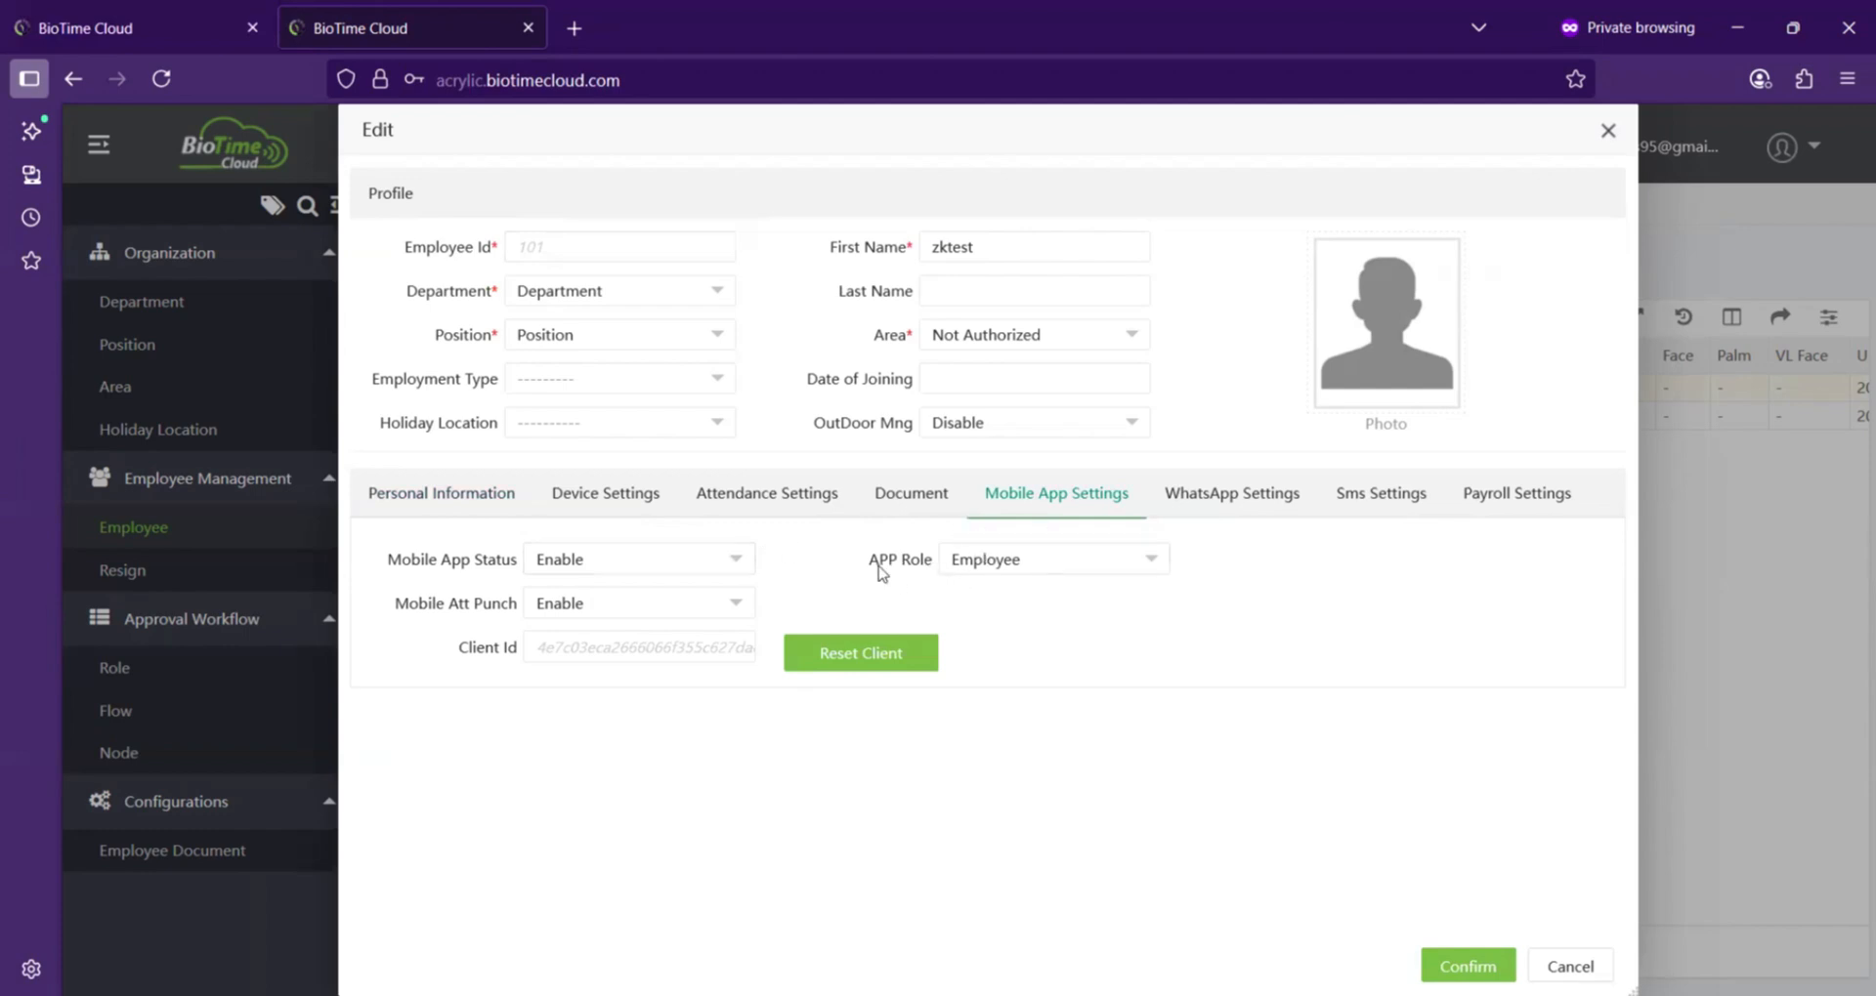
left_click(1051, 564)
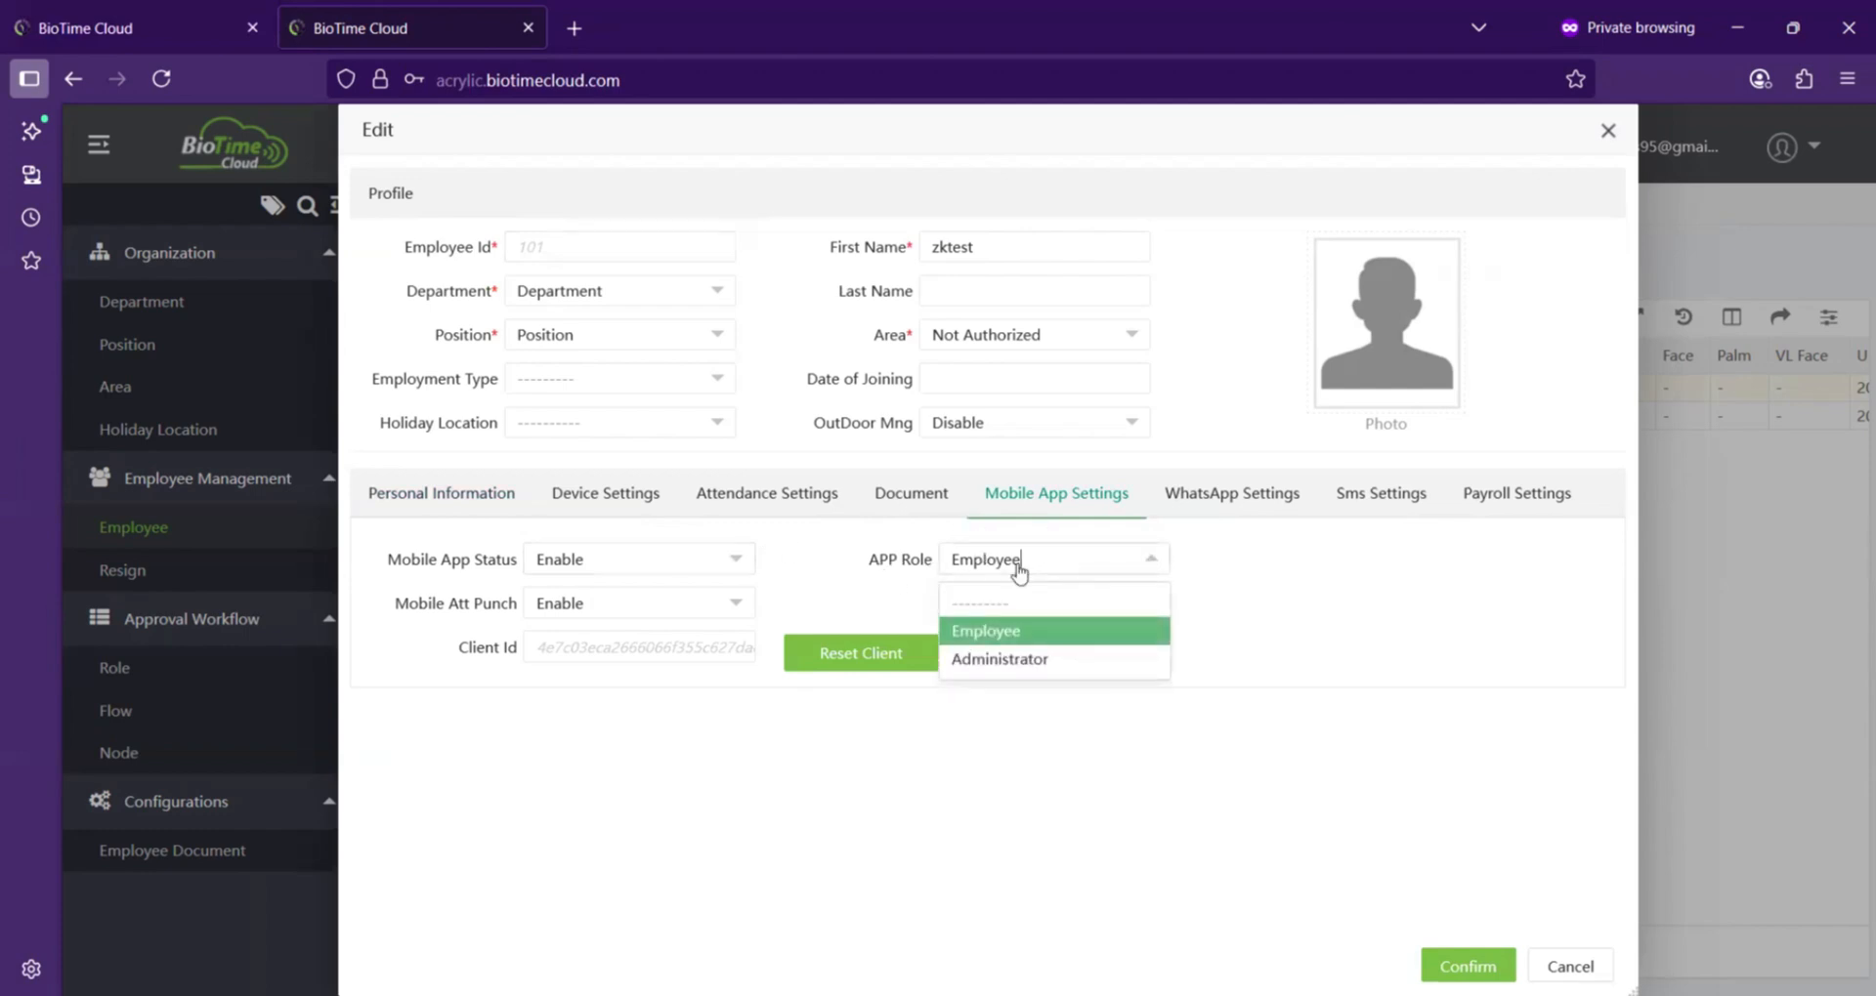
left_click(1281, 560)
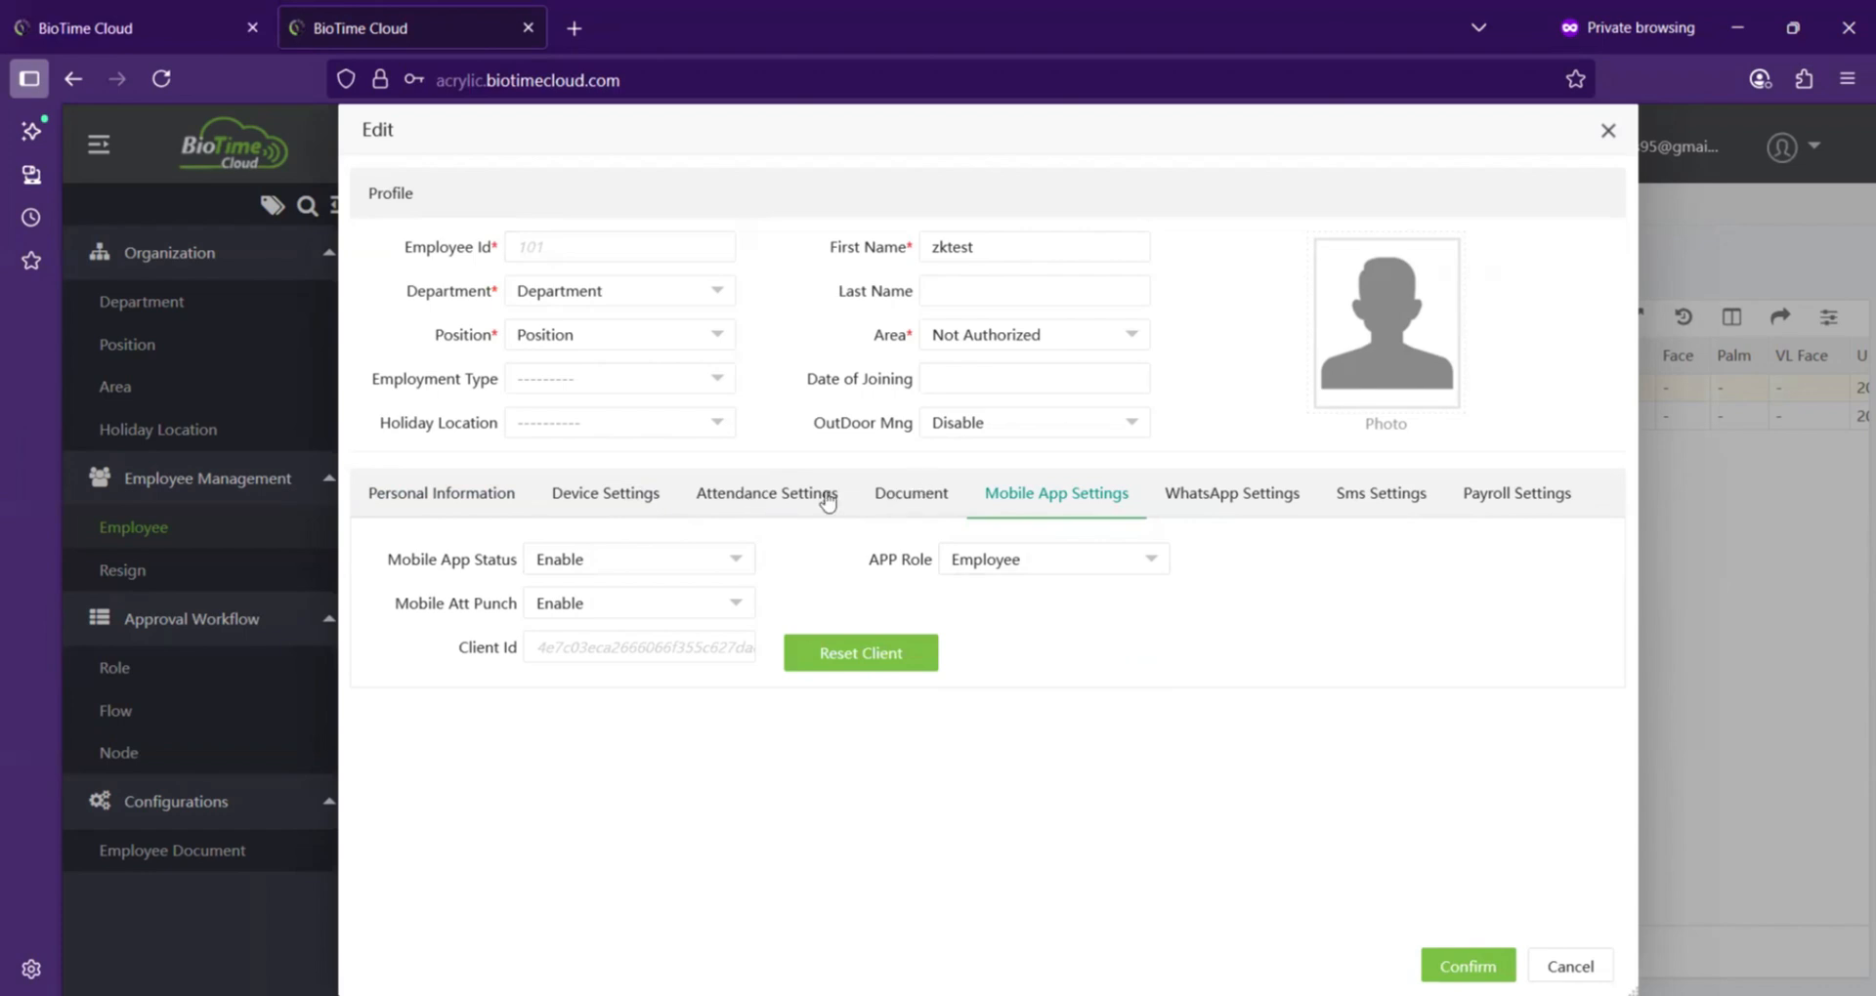
left_click(760, 495)
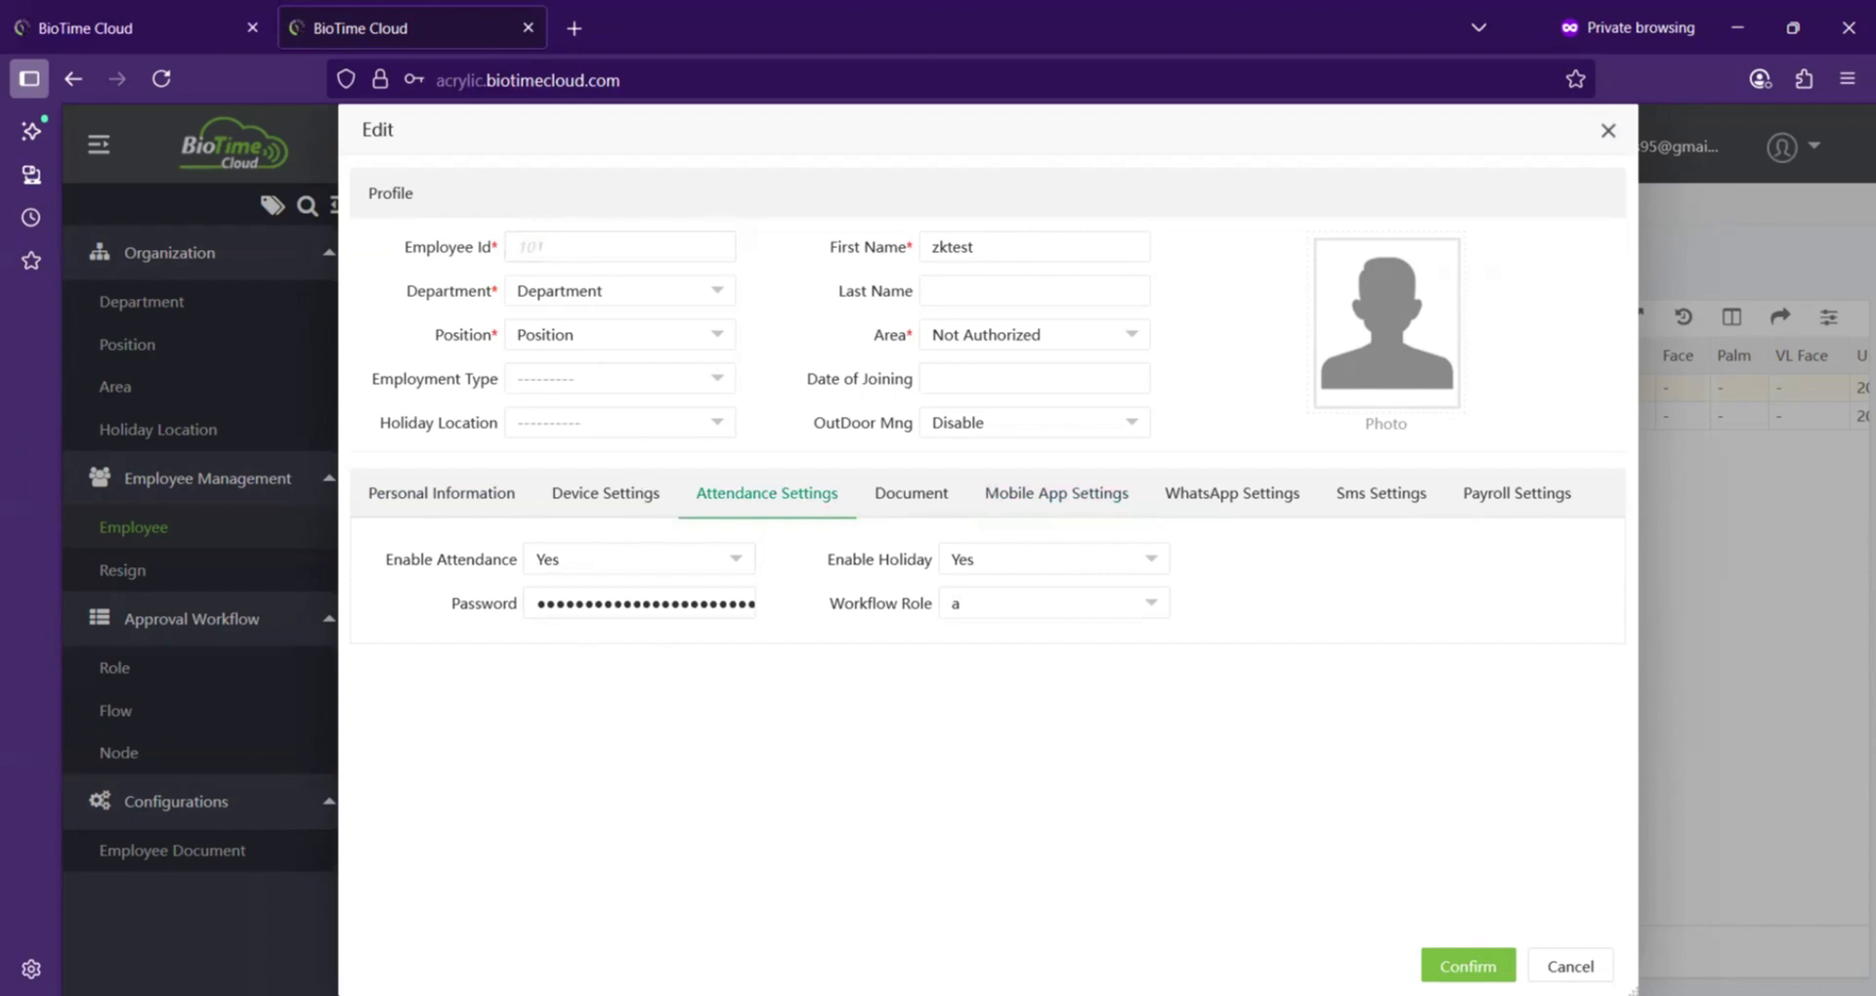
left_click(1467, 966)
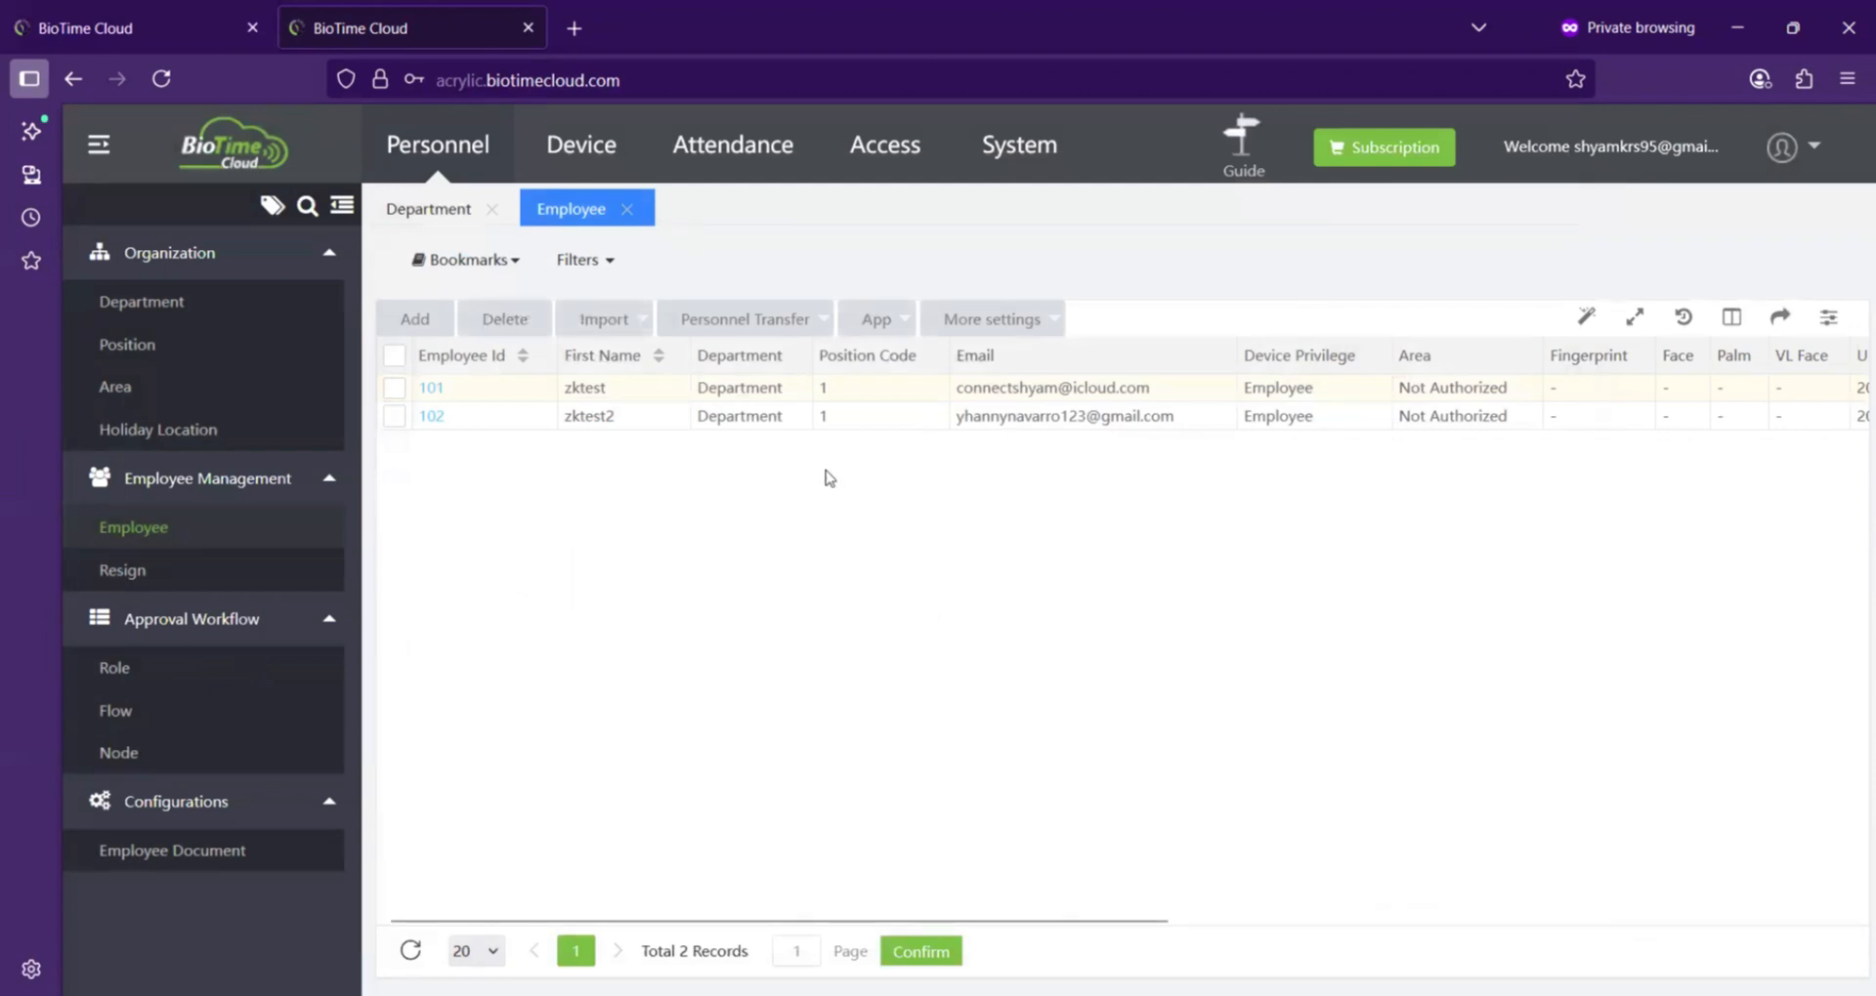
Step: Reopen employee 101's edit dialog to check its Attendance Settings, then cancel it
left_click_drag(955, 388, 1163, 382)
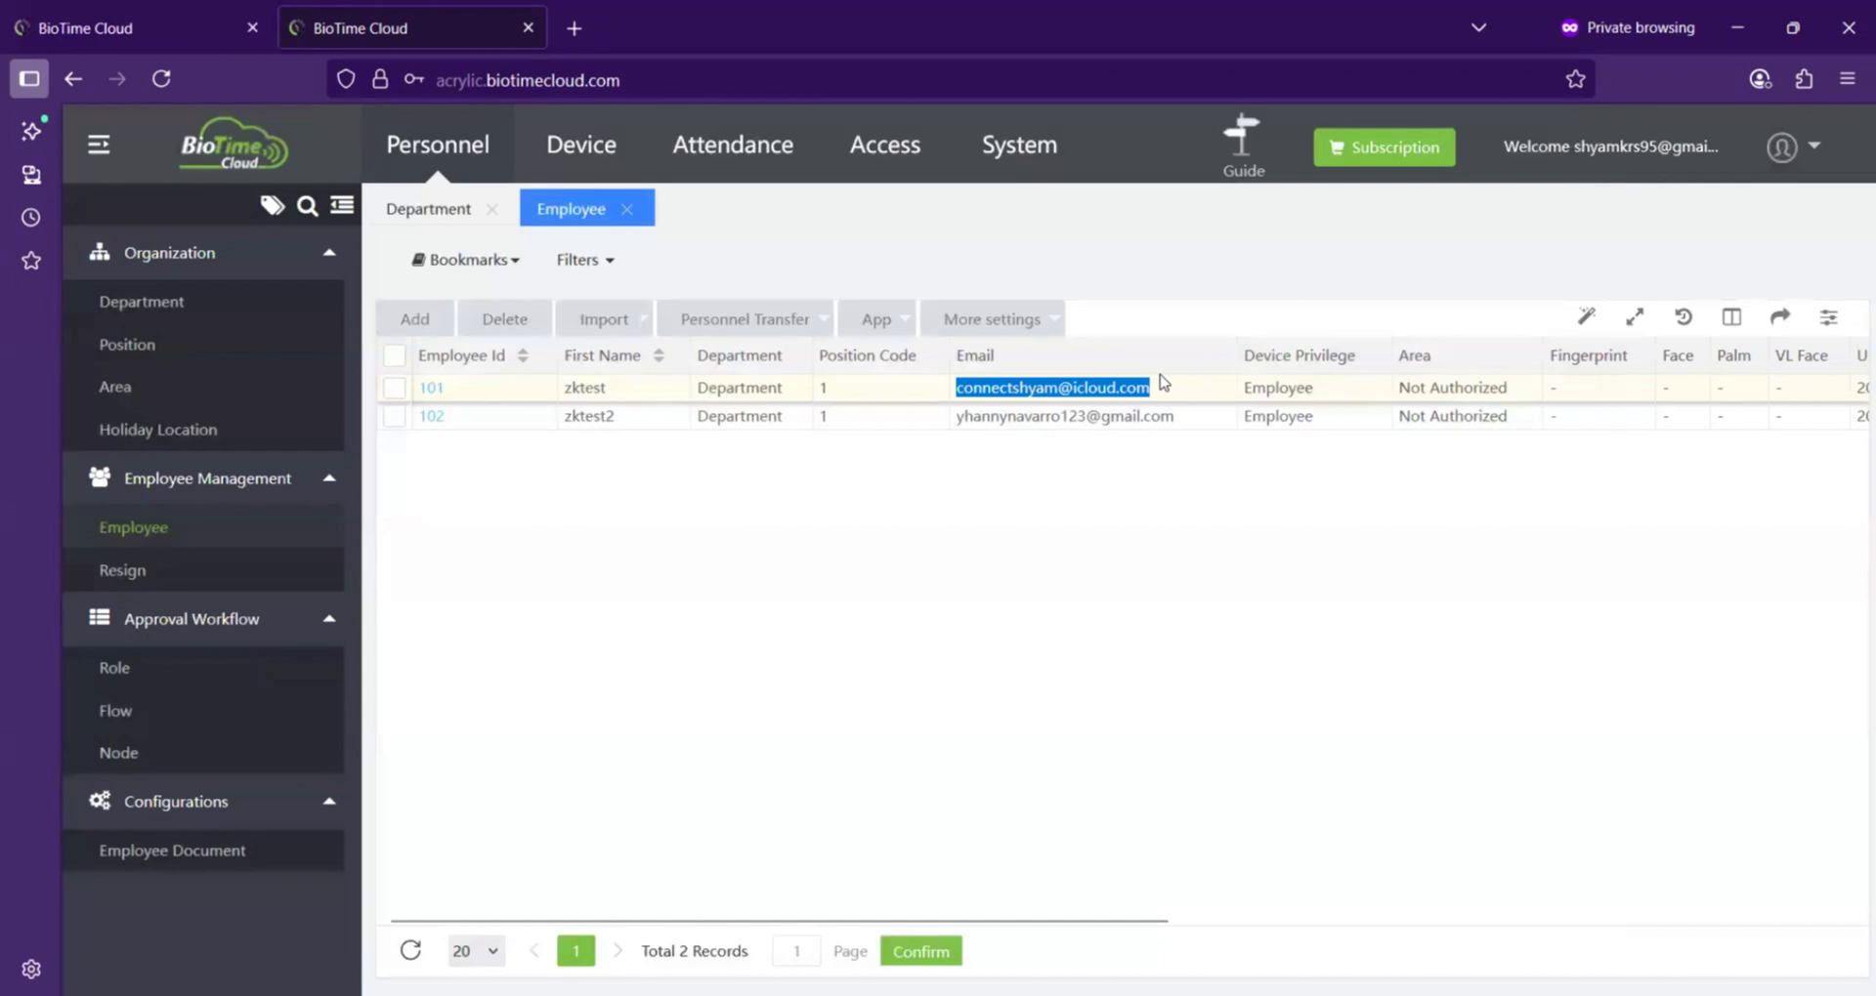
left_click(433, 388)
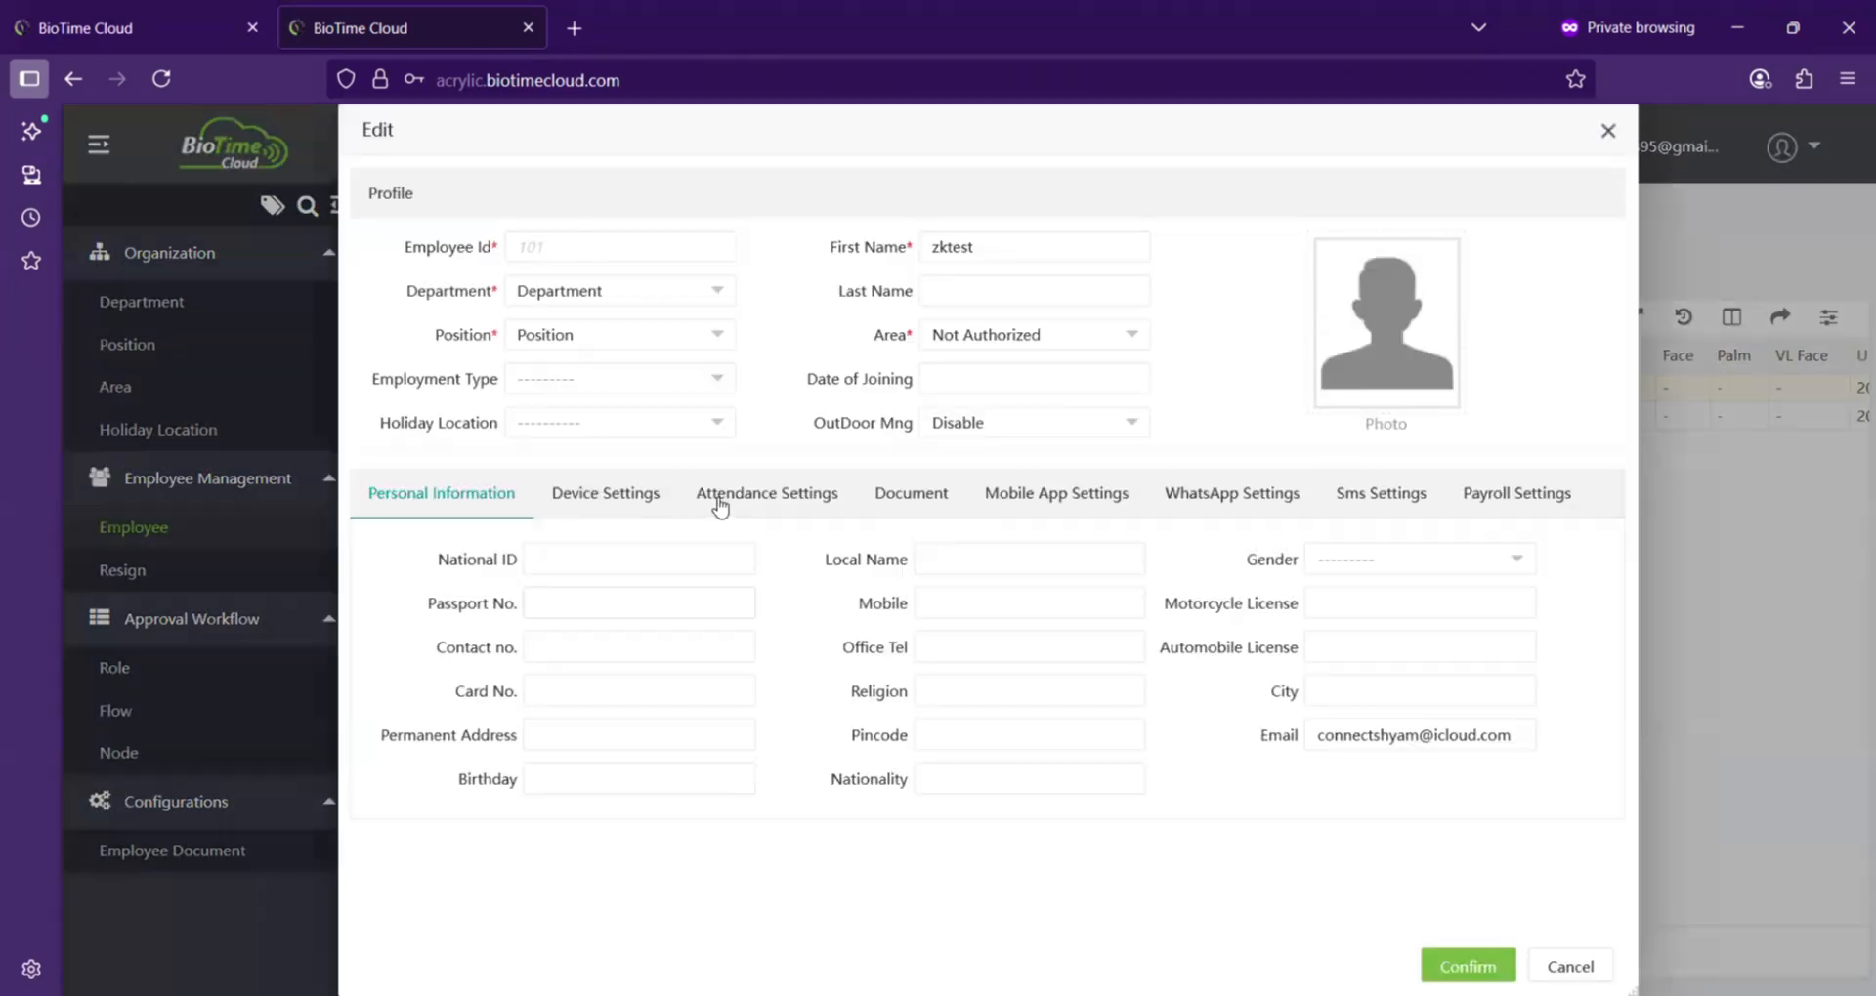
left_click(767, 500)
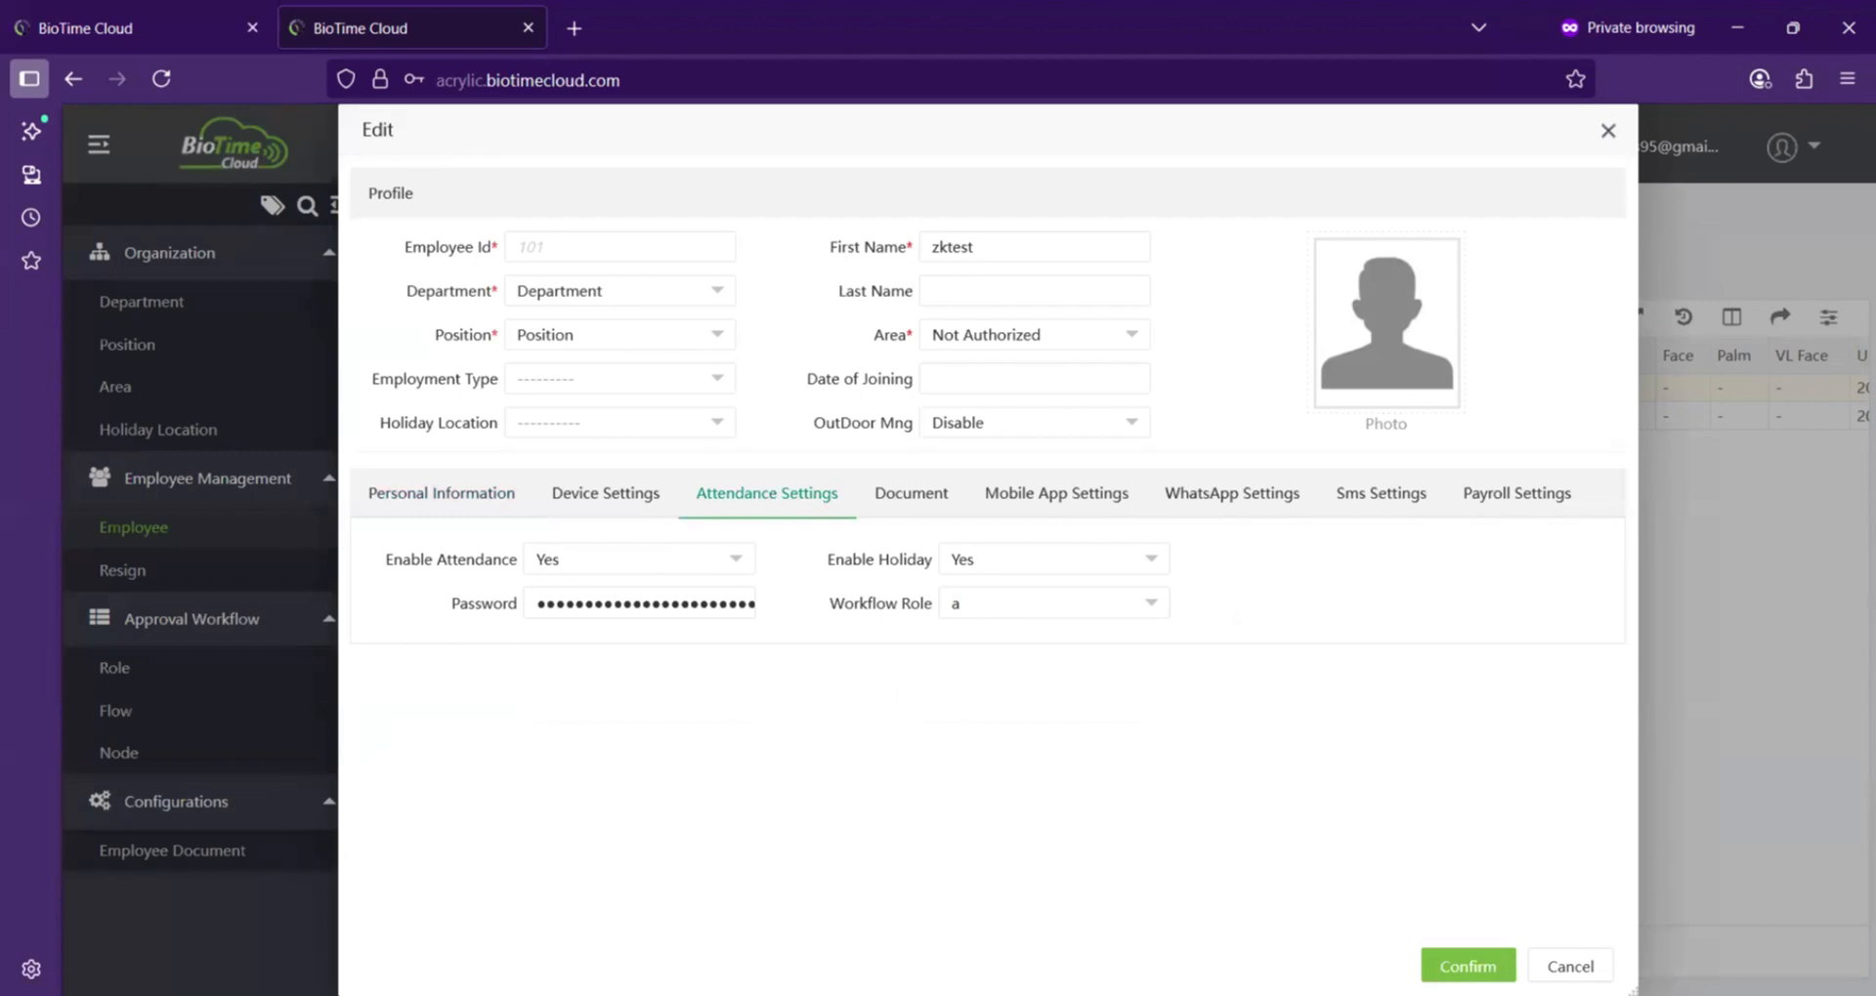
left_click(1570, 967)
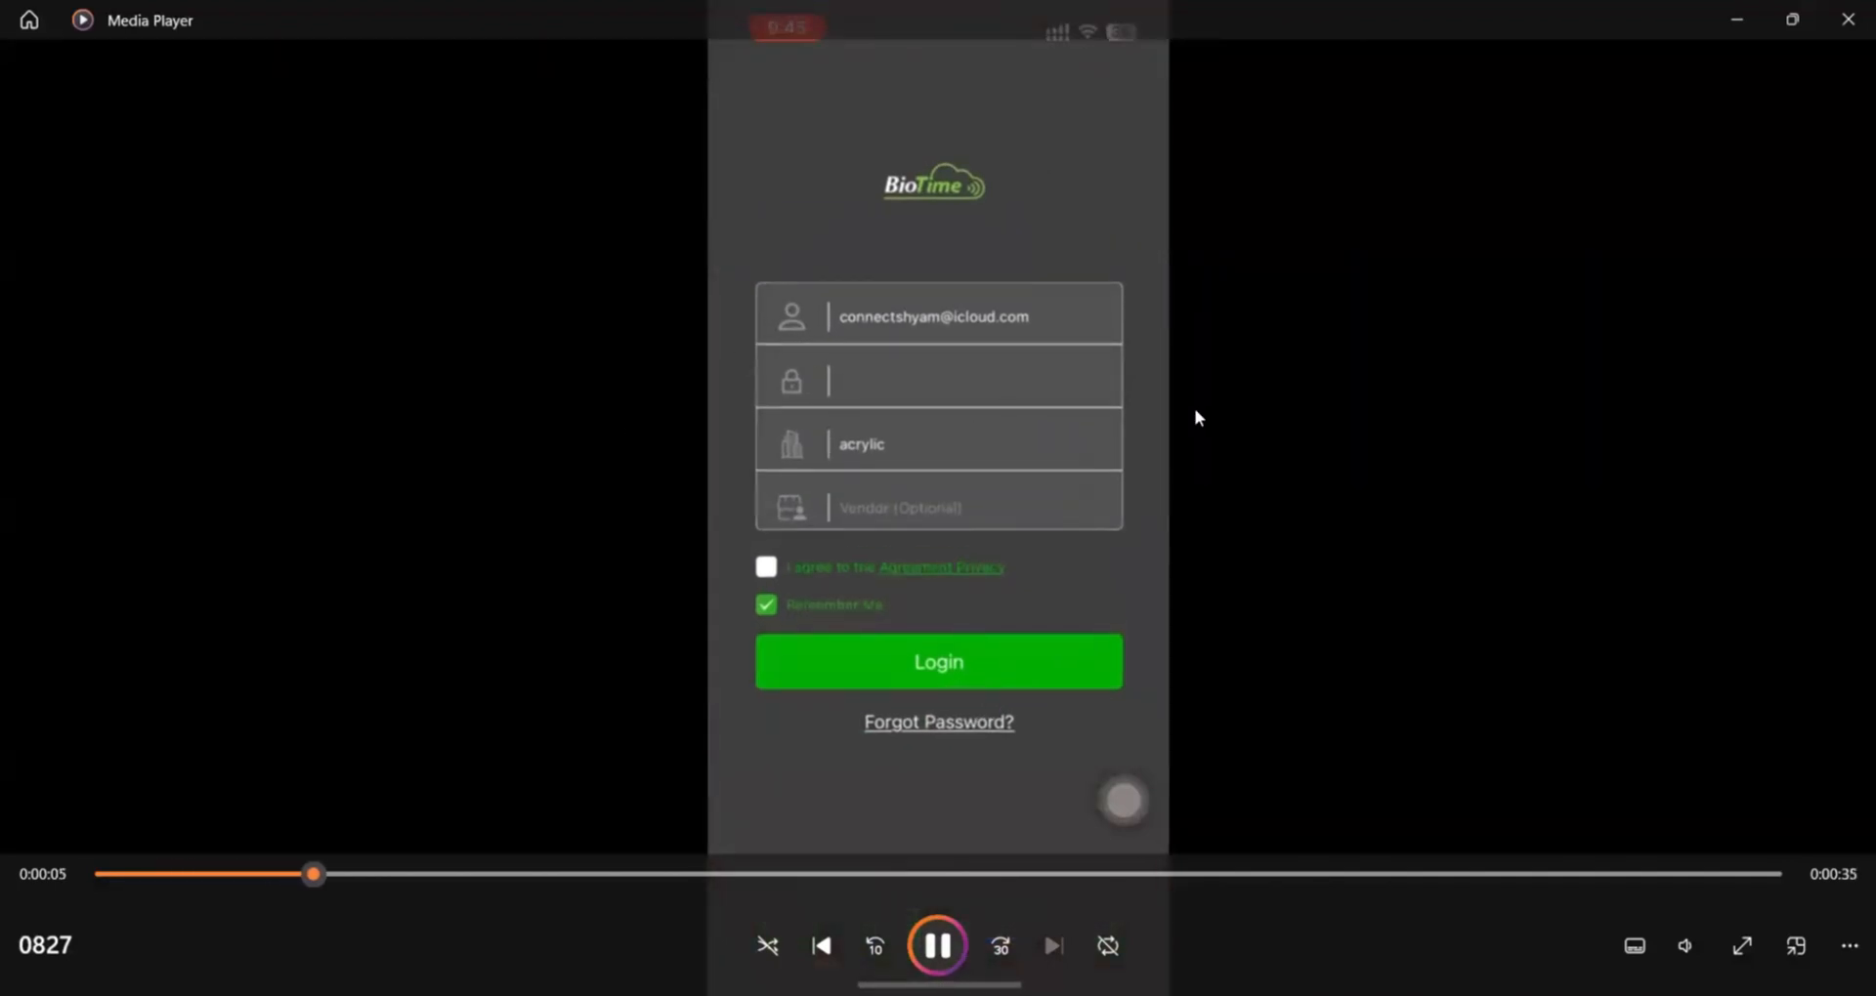
Step: Play the recorded mobile app demo of employee 101 logging into acrylic and punching check-in, then rewind it
left_click(948, 945)
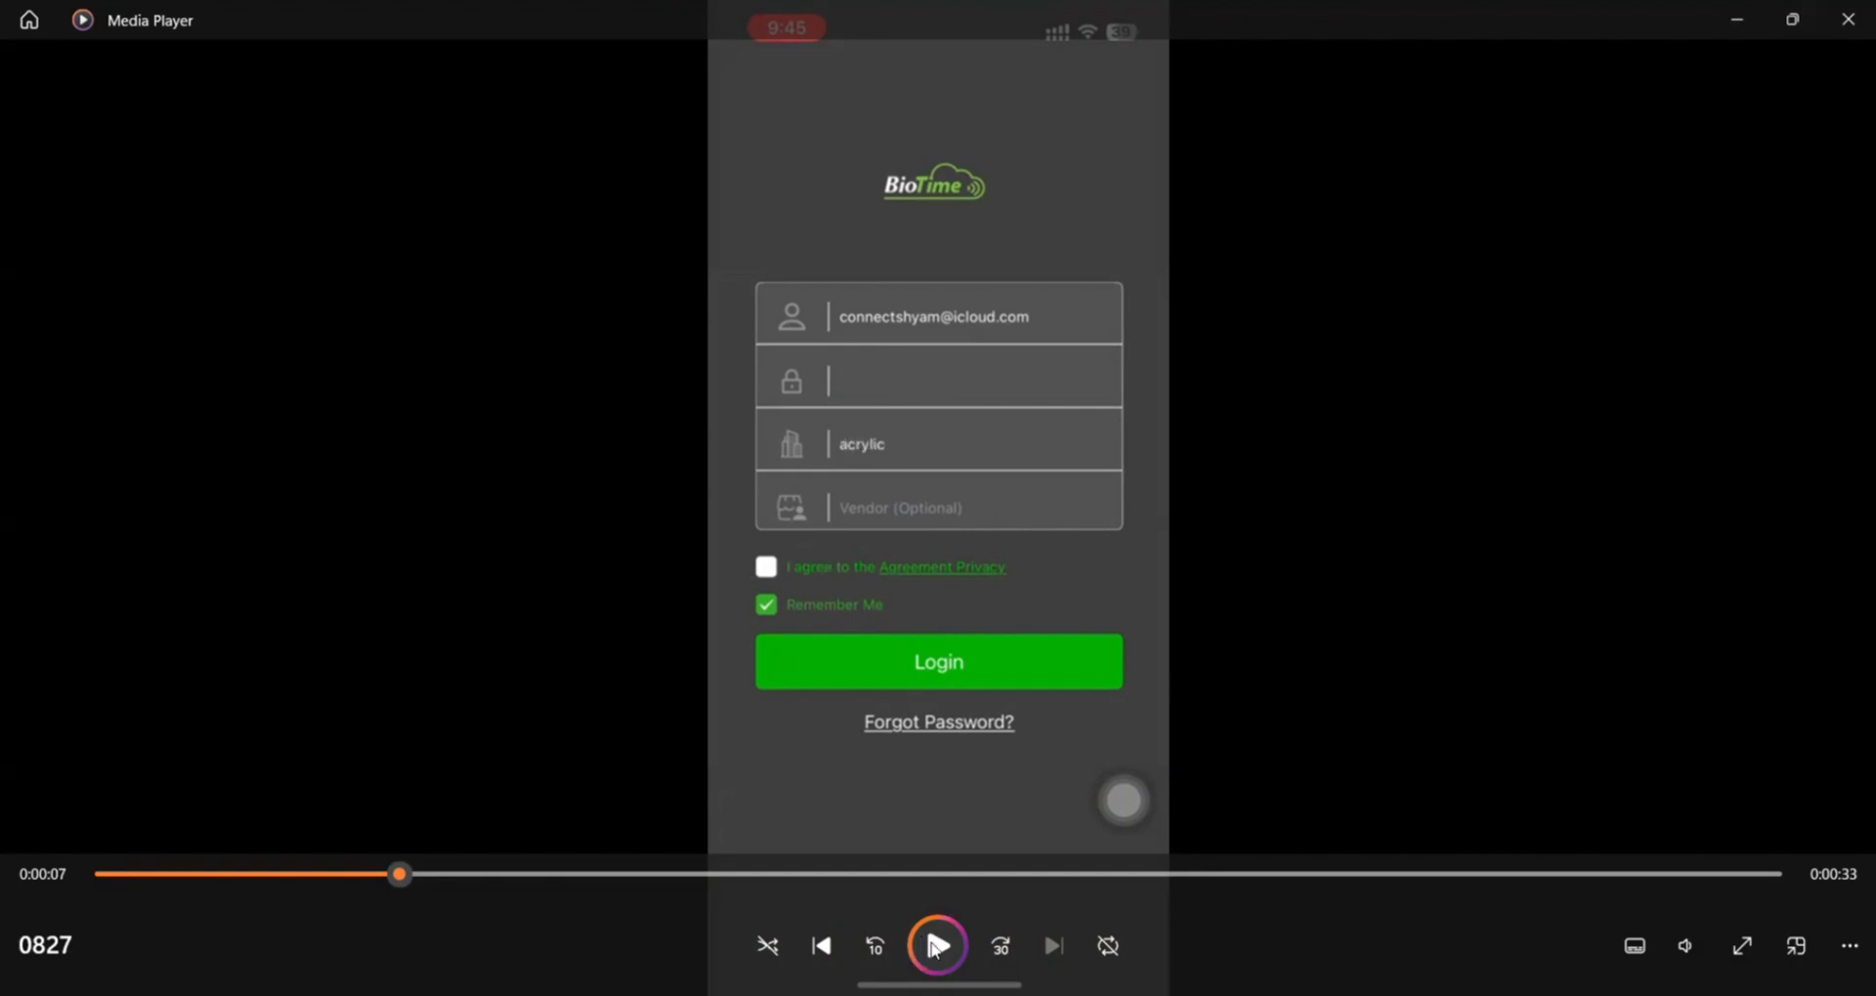
key("space")
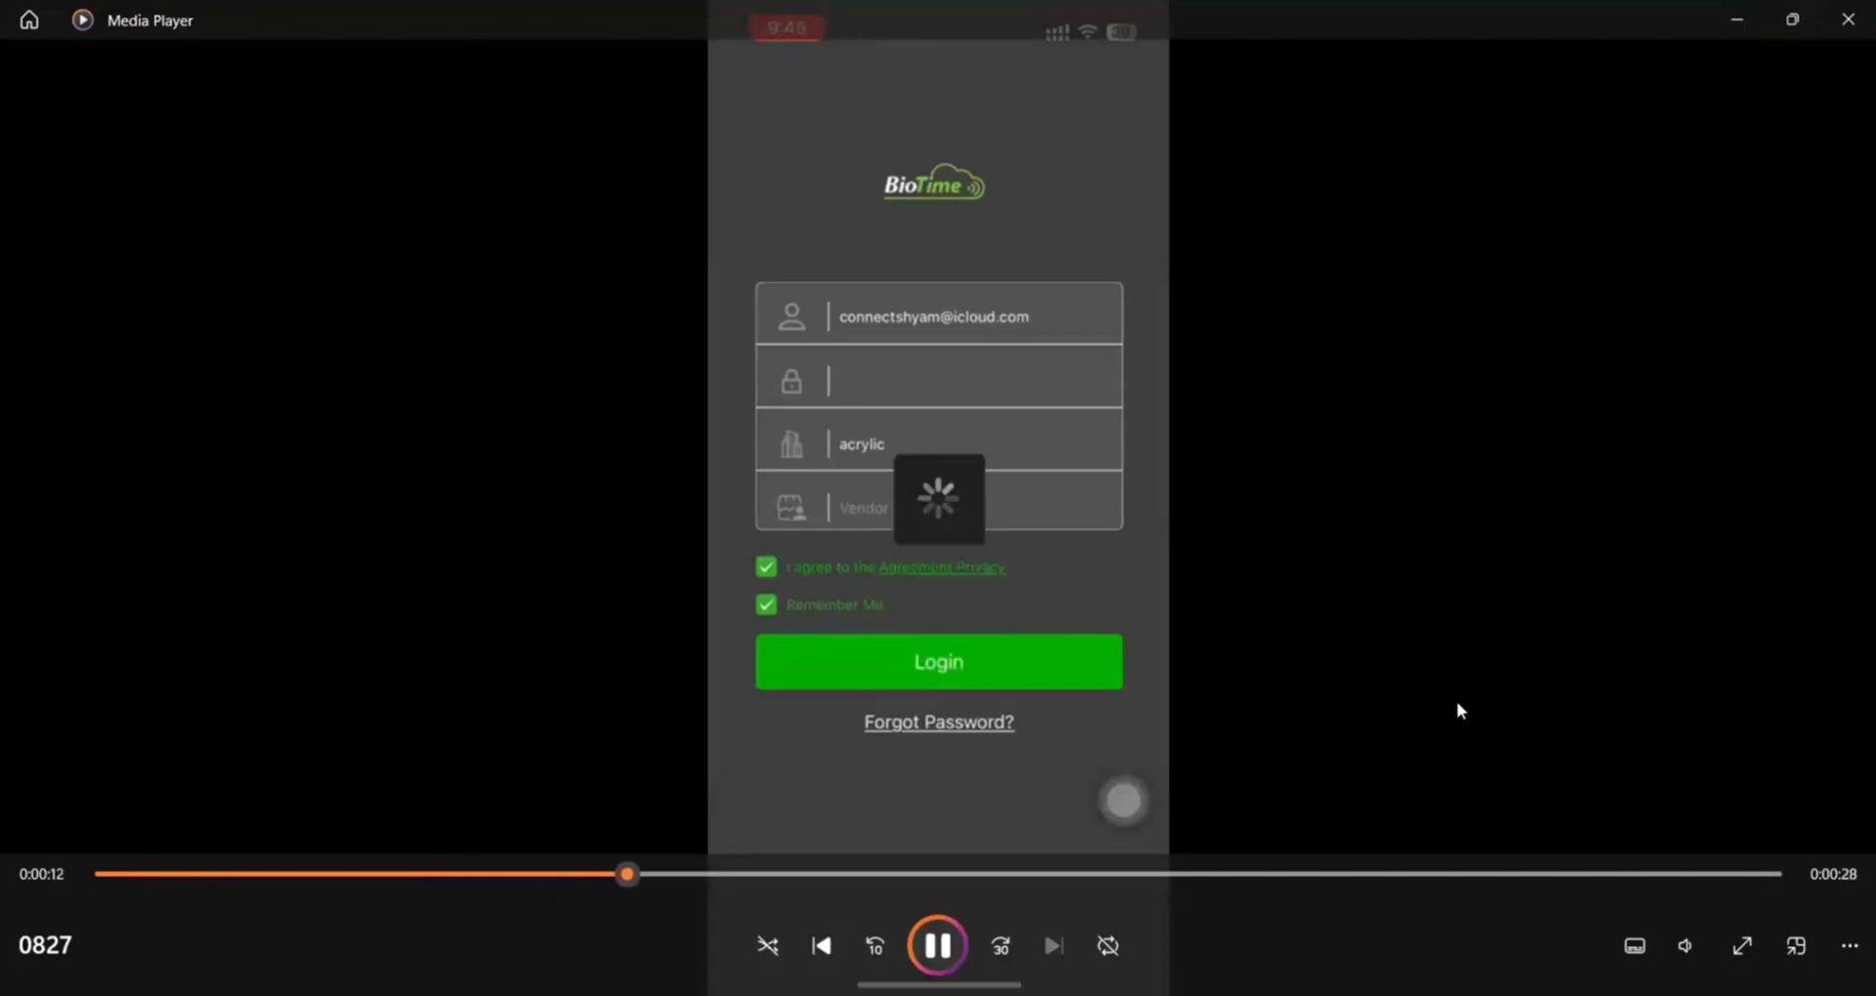
left_click(946, 950)
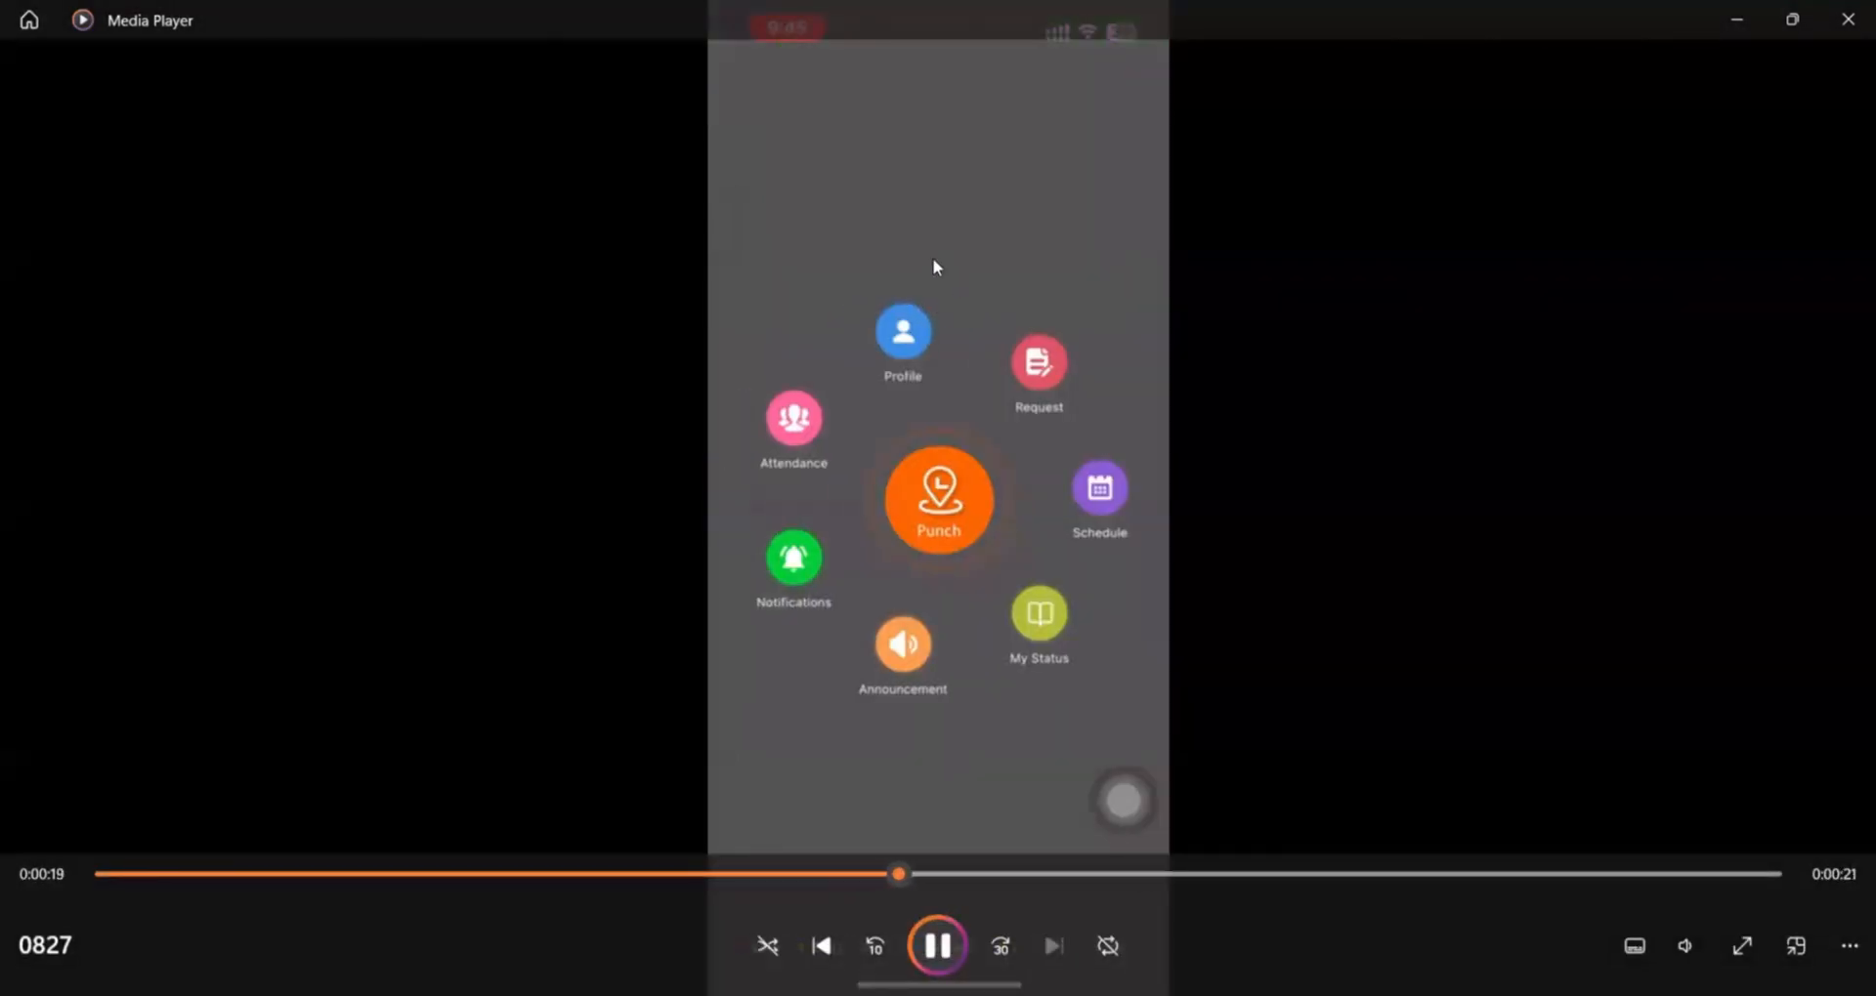
left_click(936, 944)
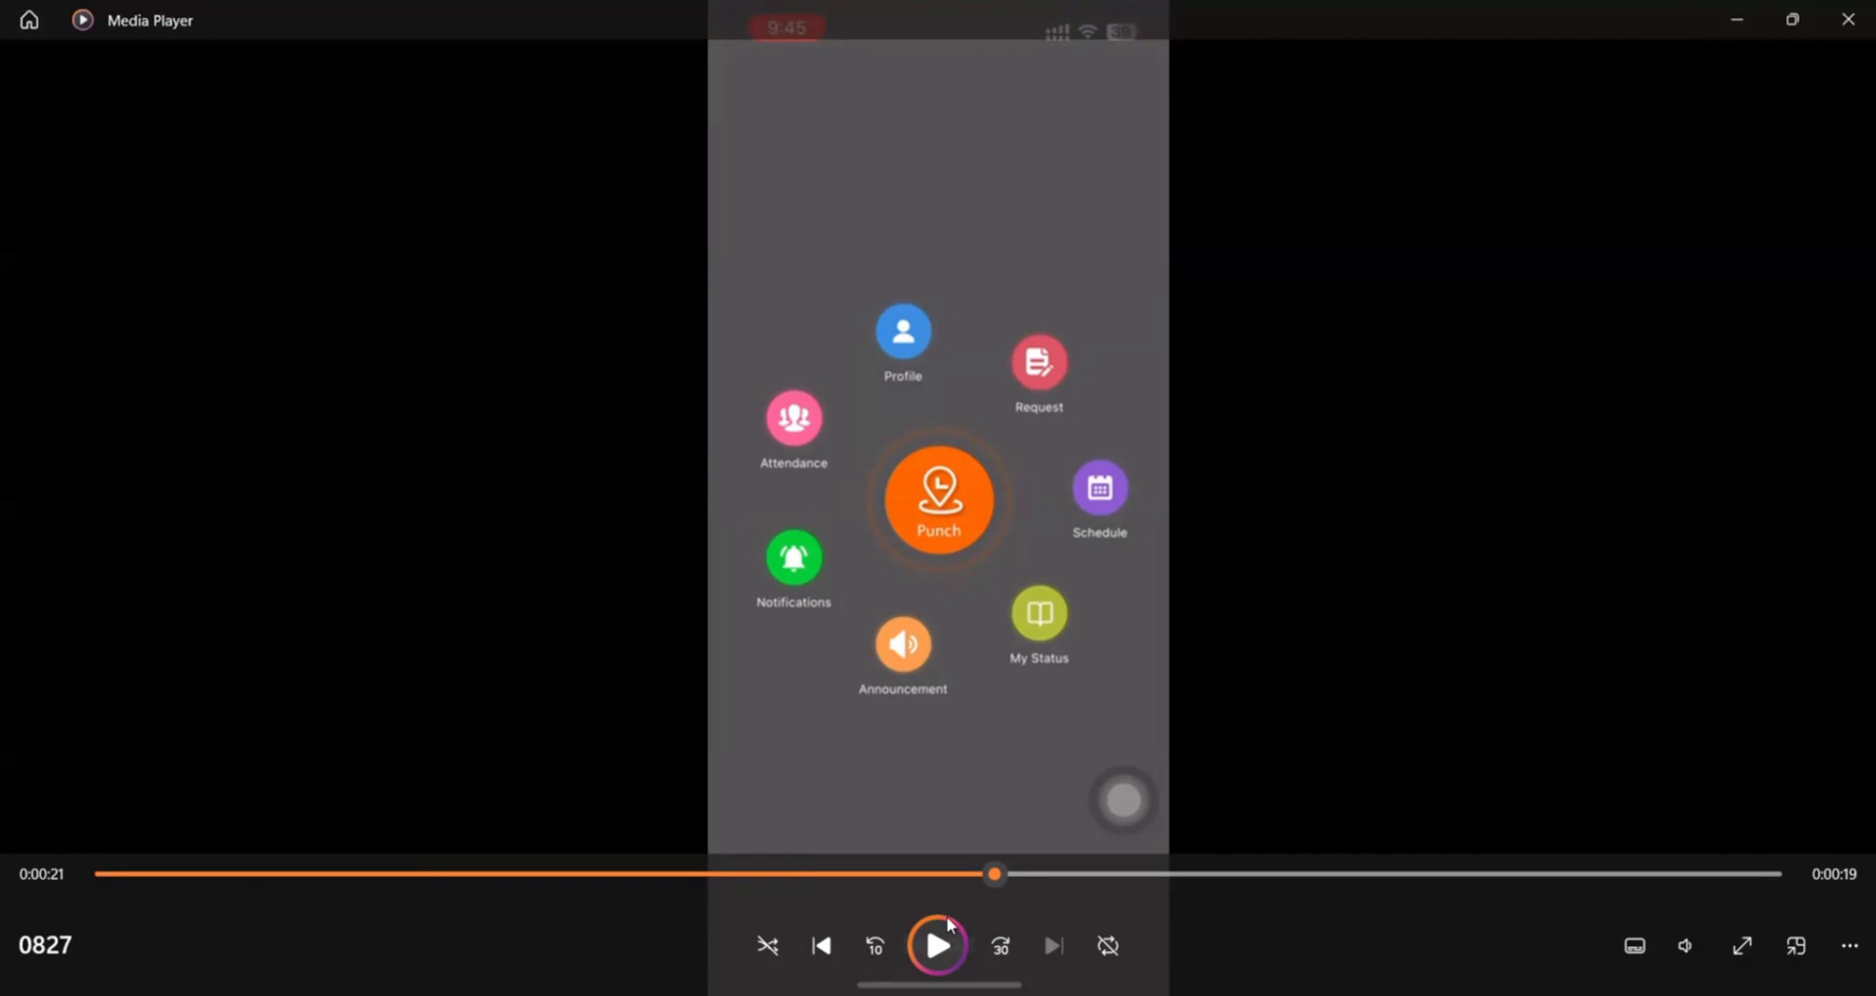
left_click(935, 945)
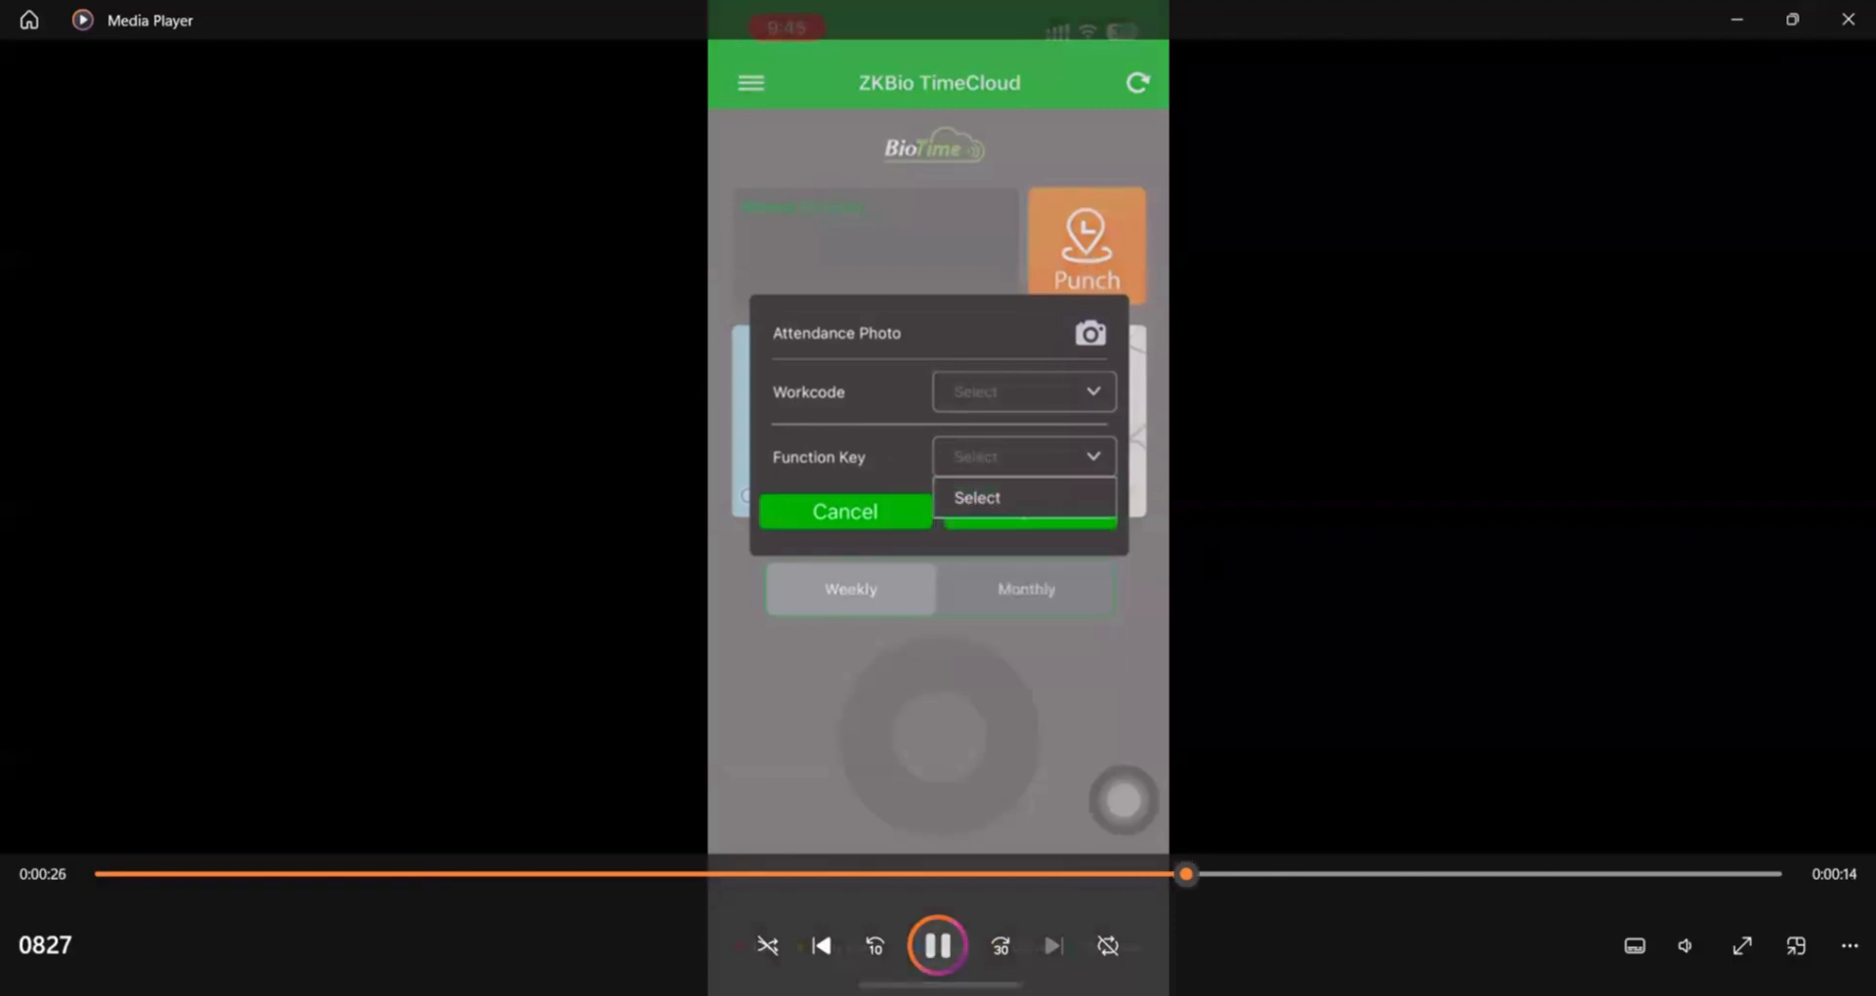
left_click(938, 946)
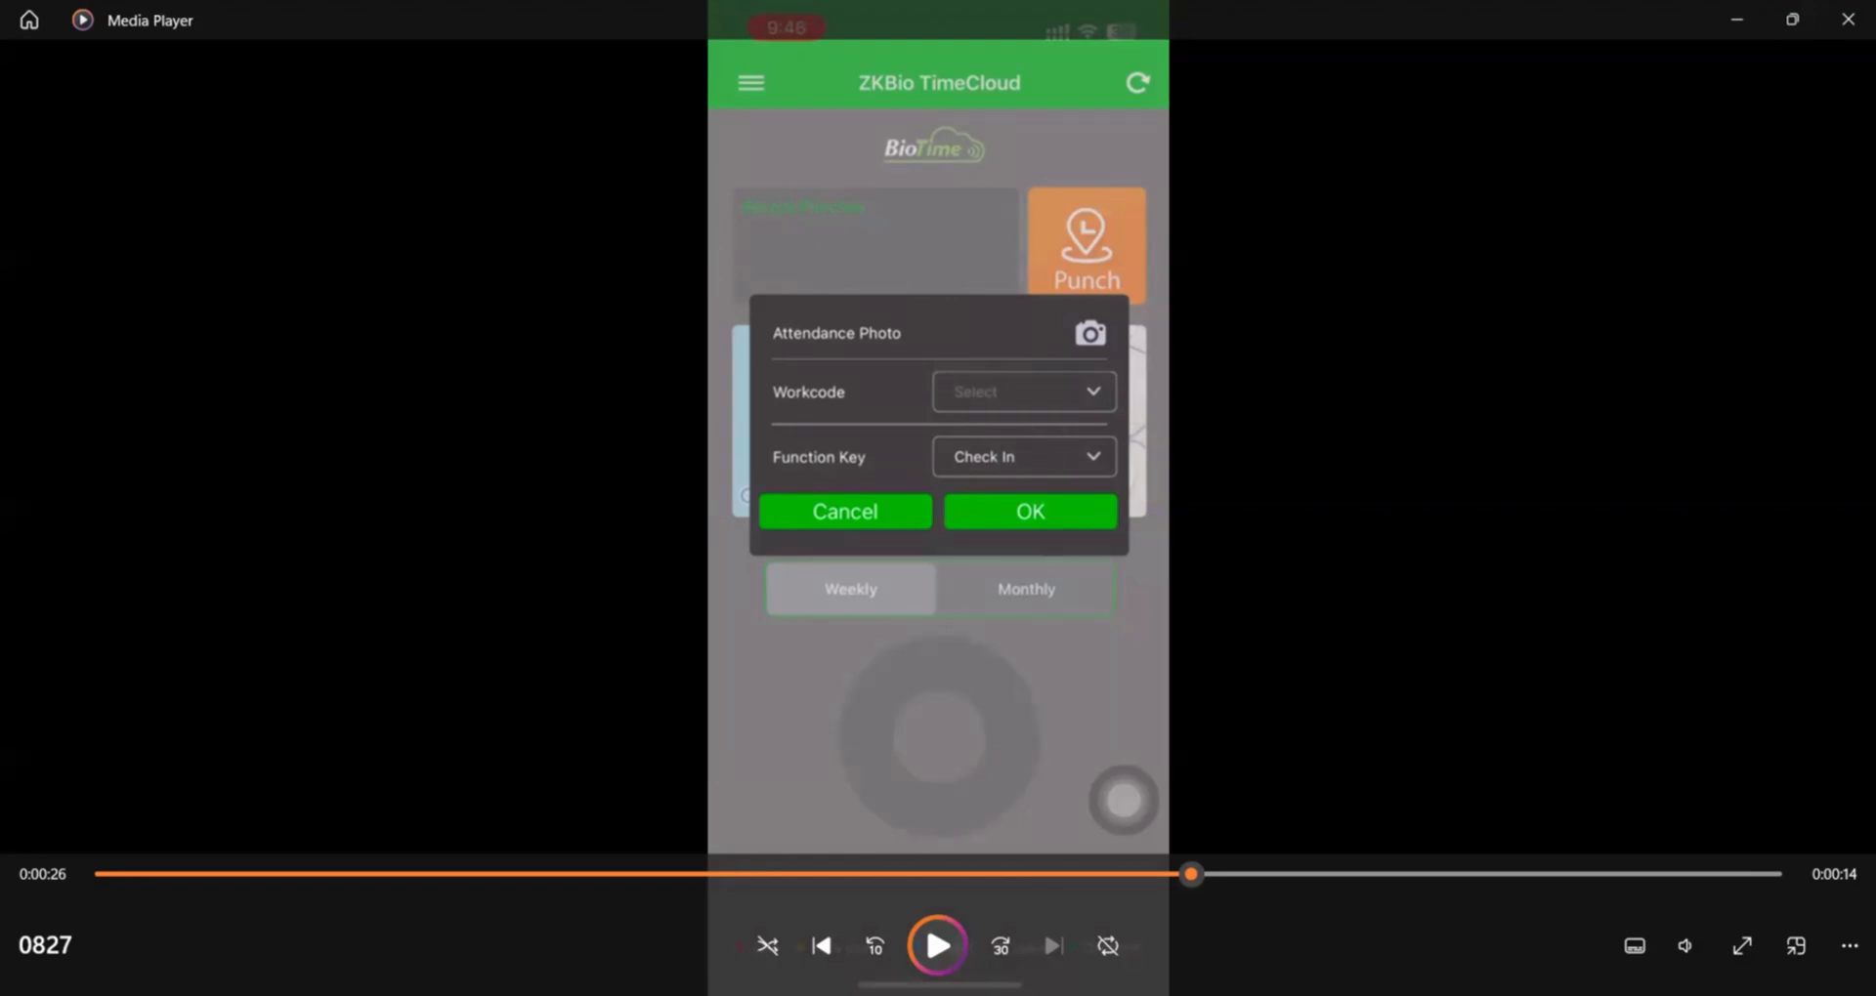
left_click(940, 946)
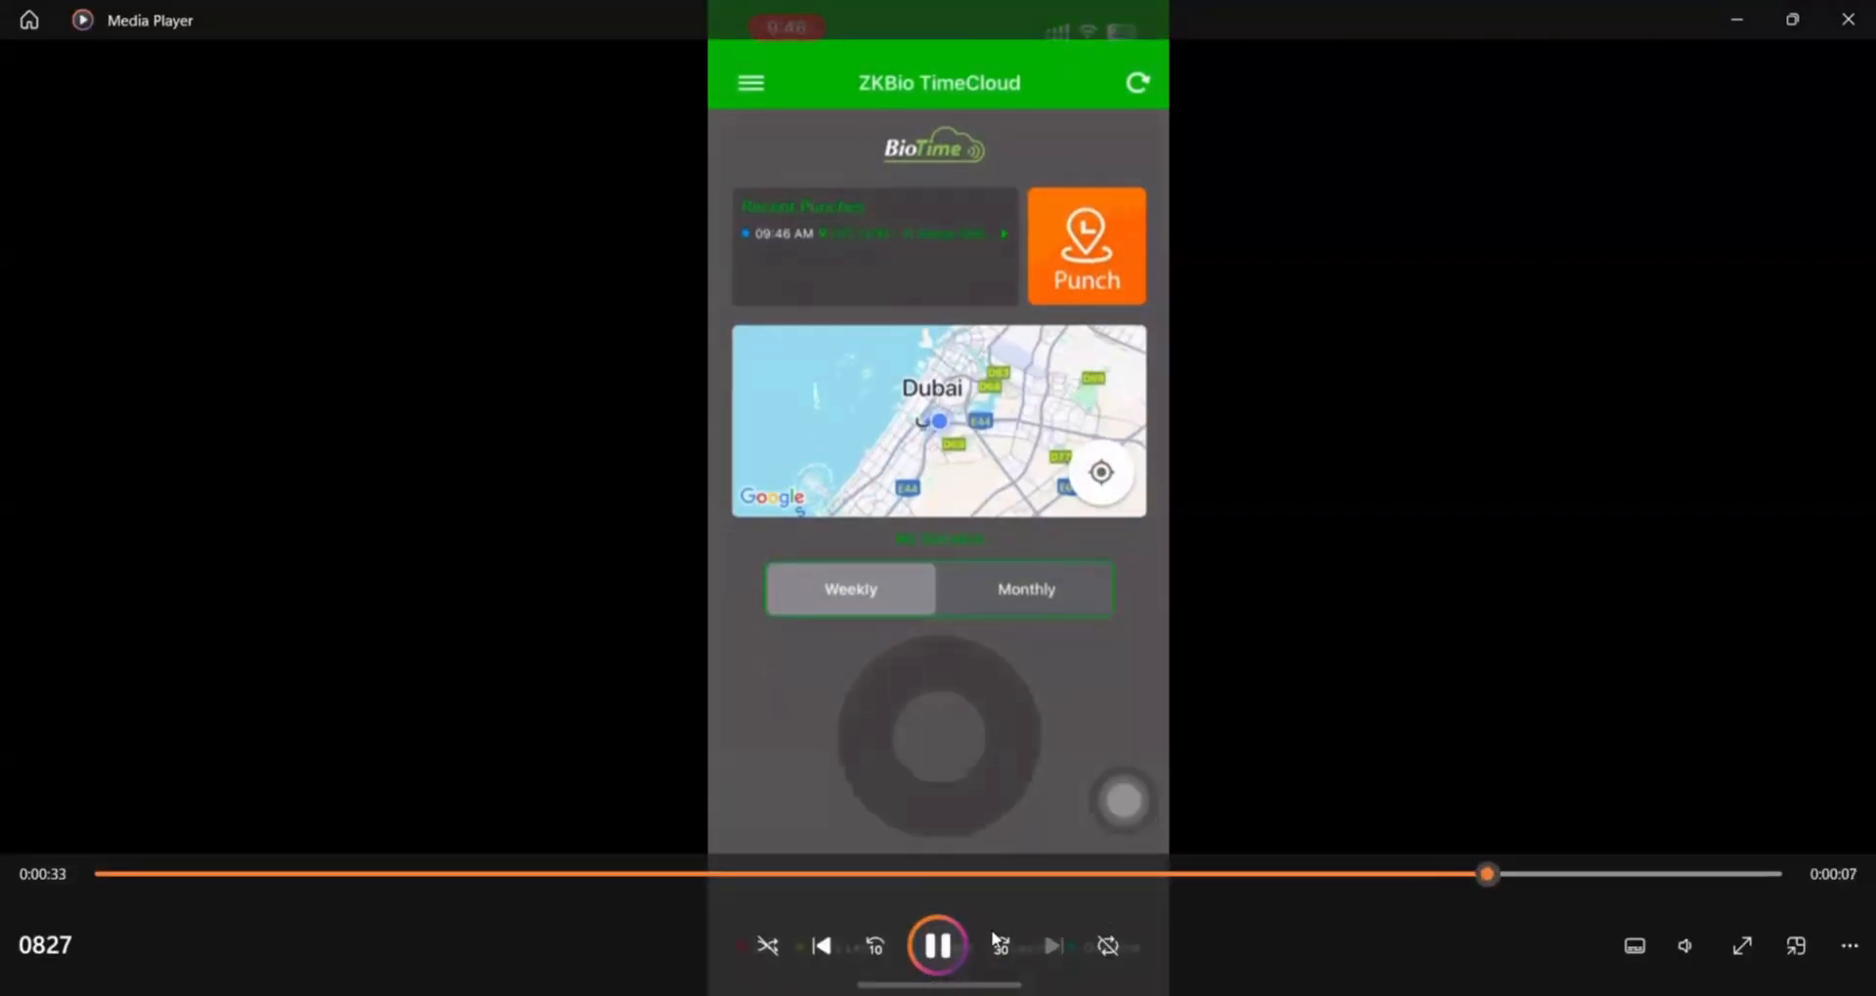
key("space")
left_click_drag(1512, 875, 256, 874)
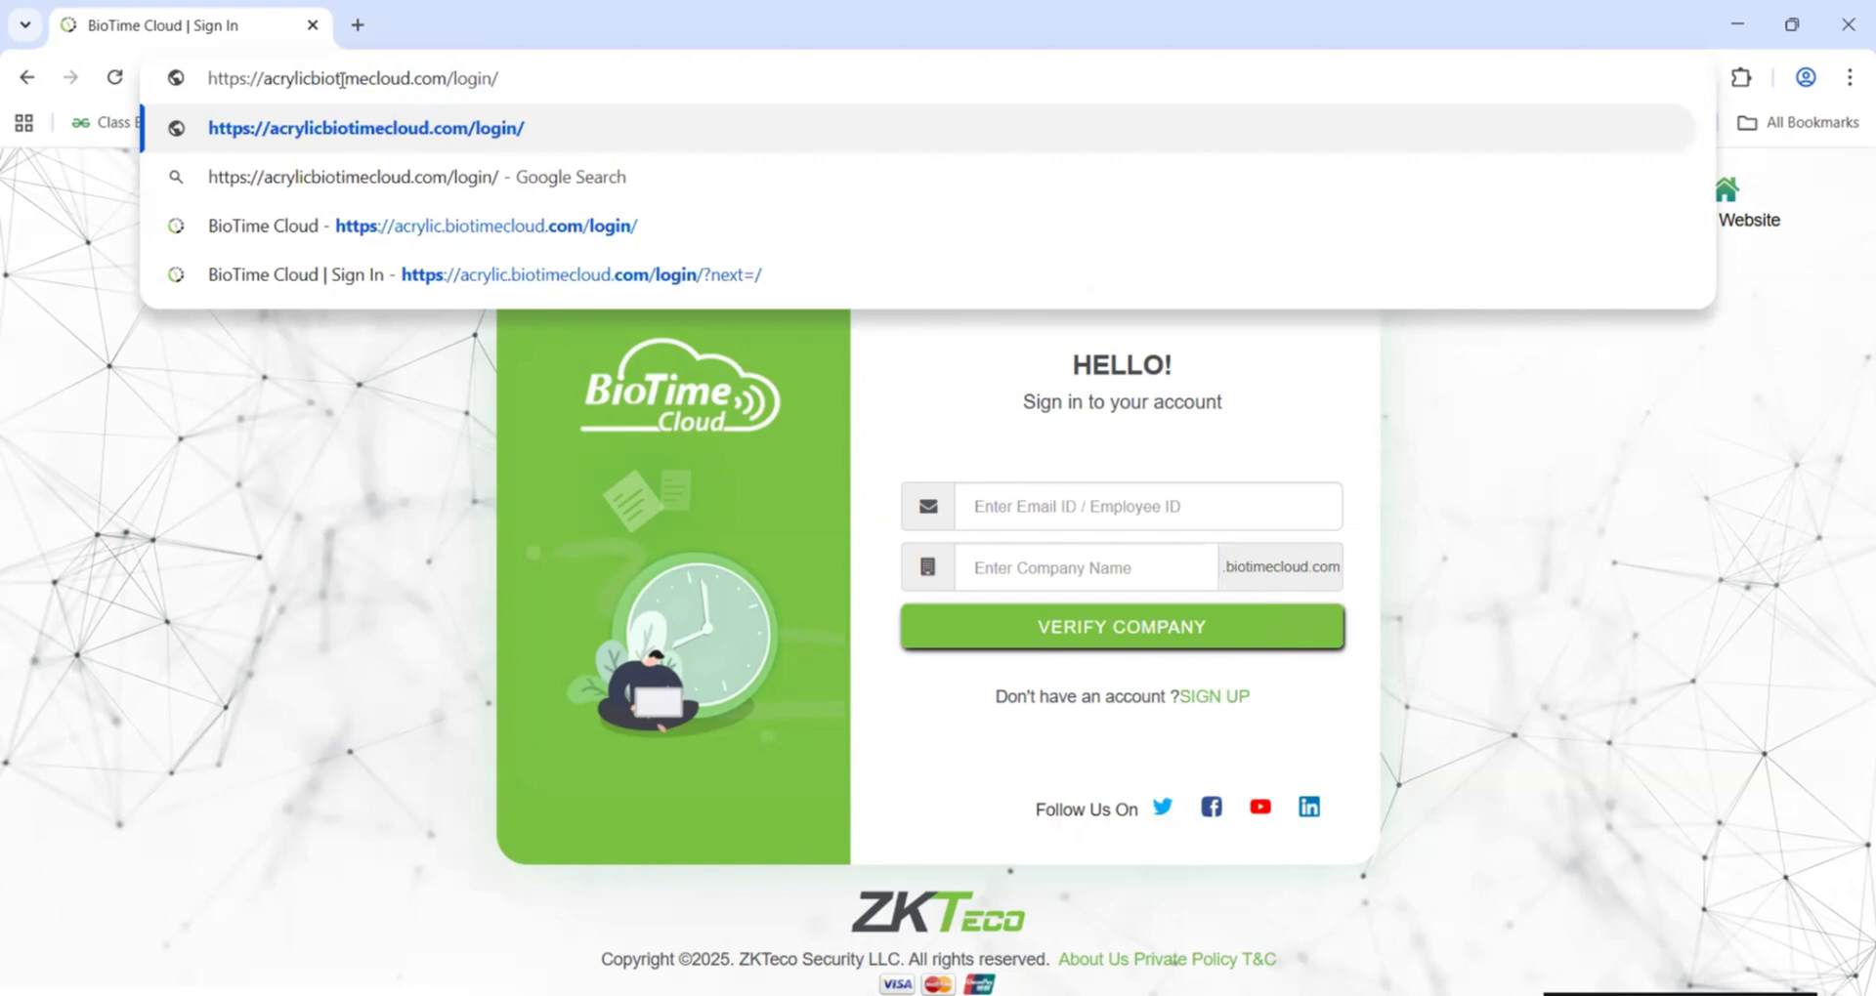
Step: Open the acrylic.biotimecloud.com login page and enter employee ID 101
type(".")
key("Return")
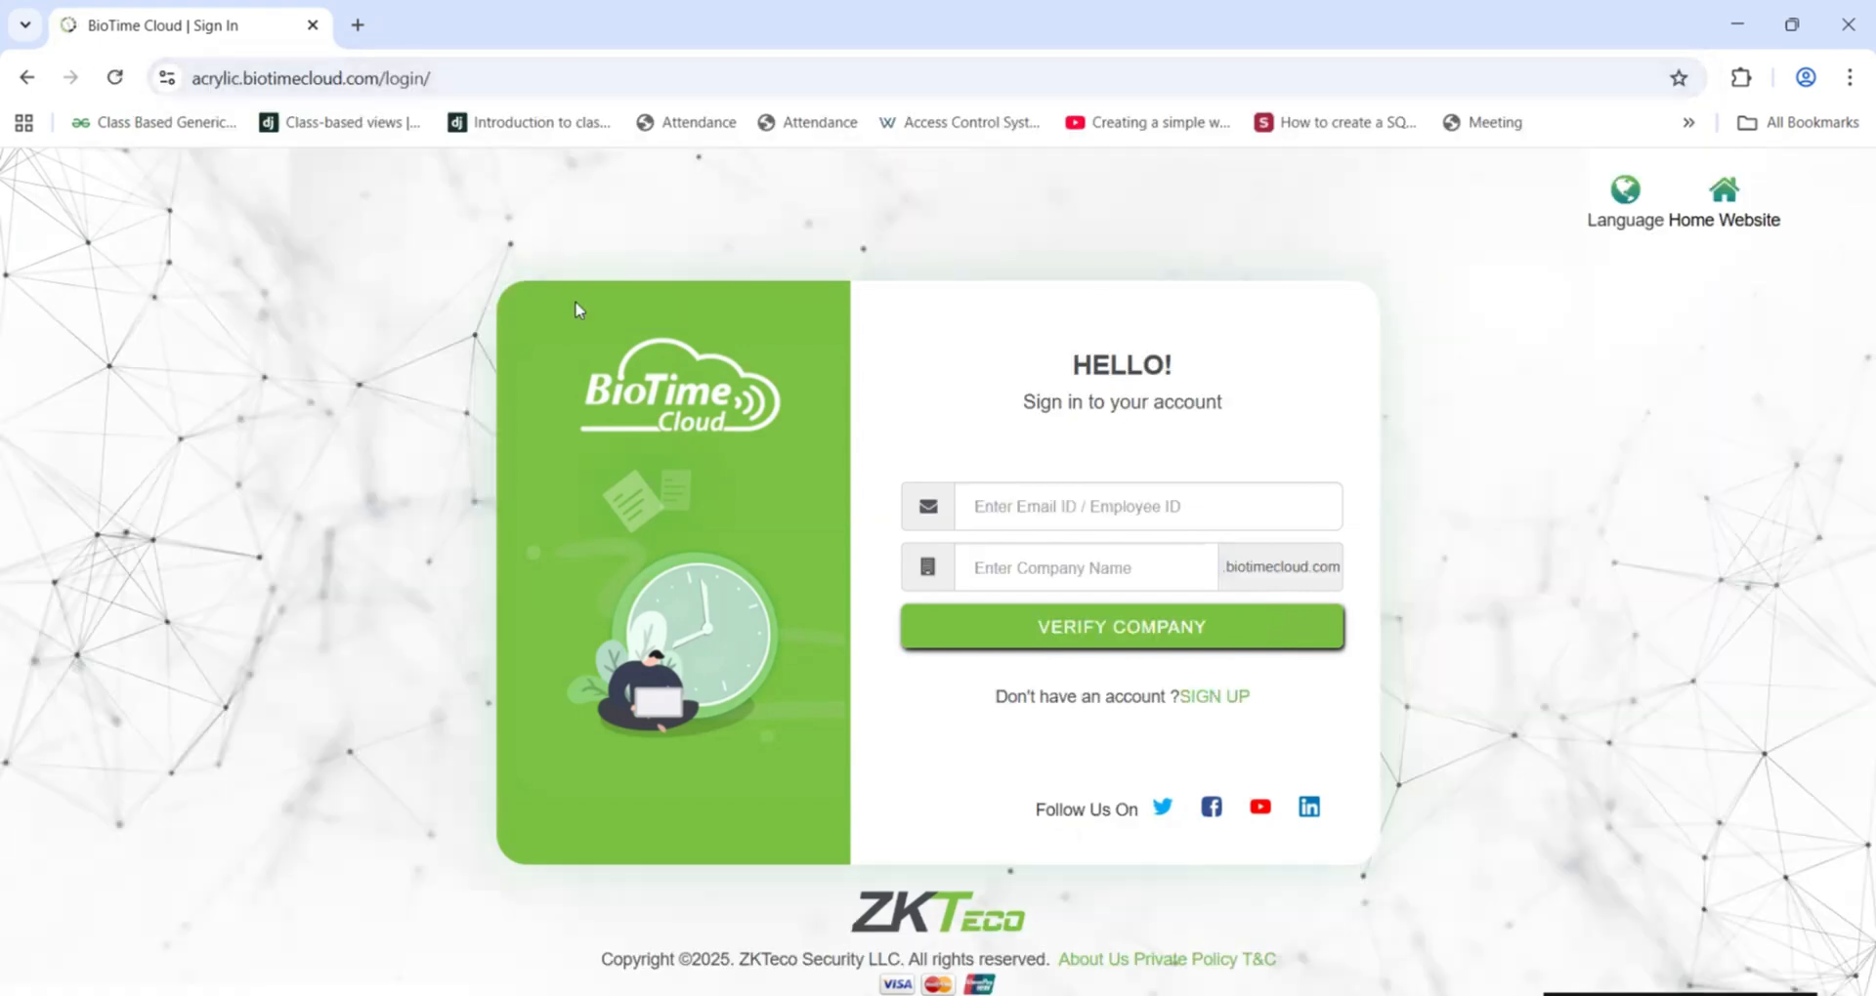
left_click(1080, 506)
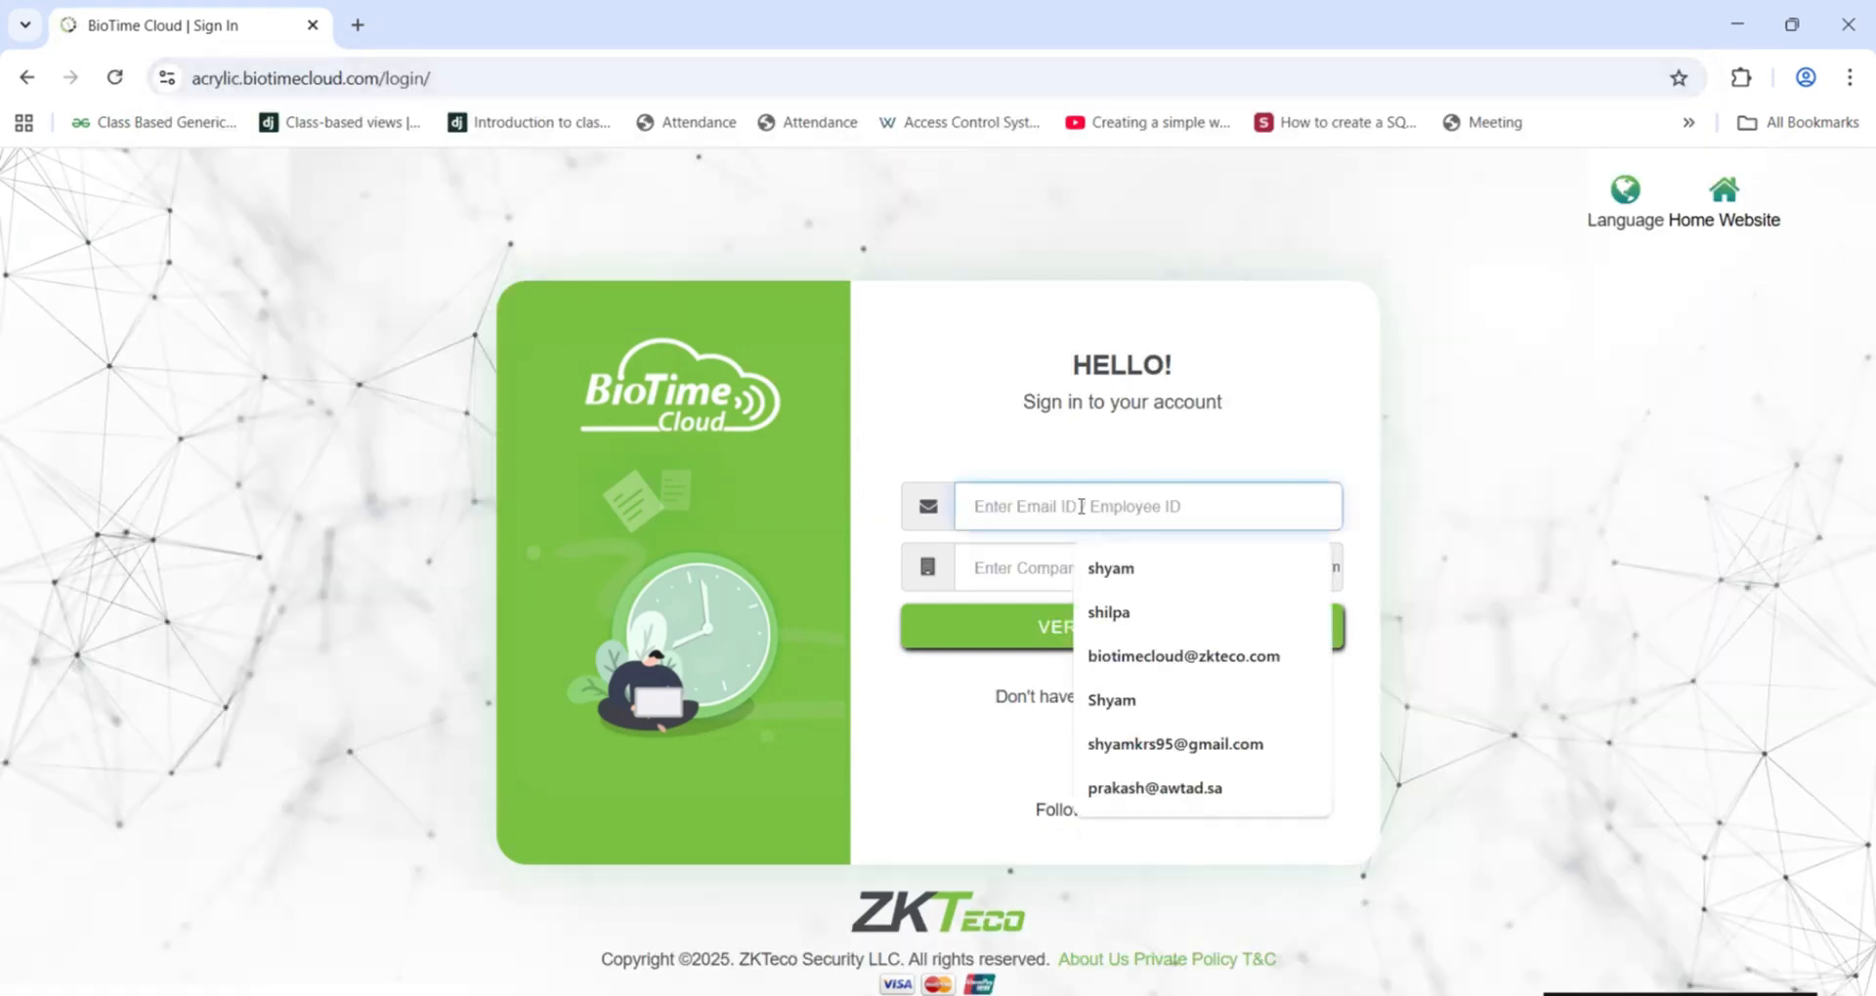
type("101")
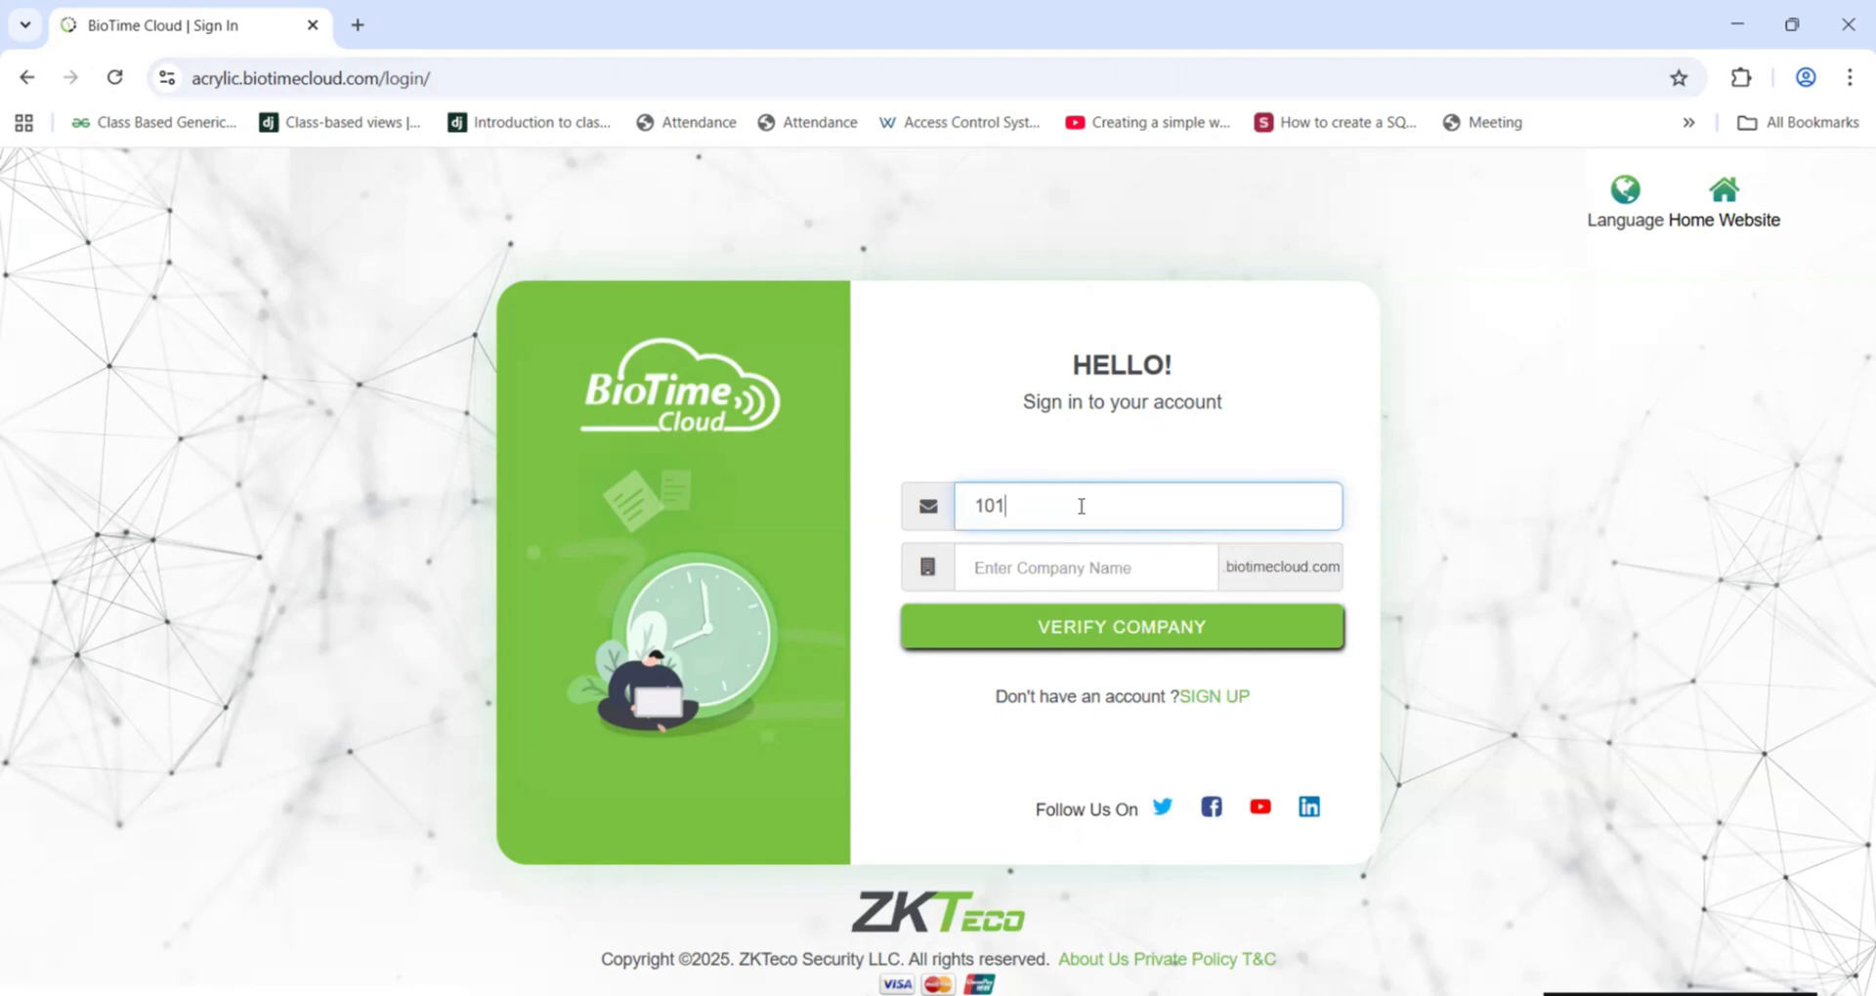
Step: Enter the company name acrylic and verify the company
left_click(1069, 577)
type("acry")
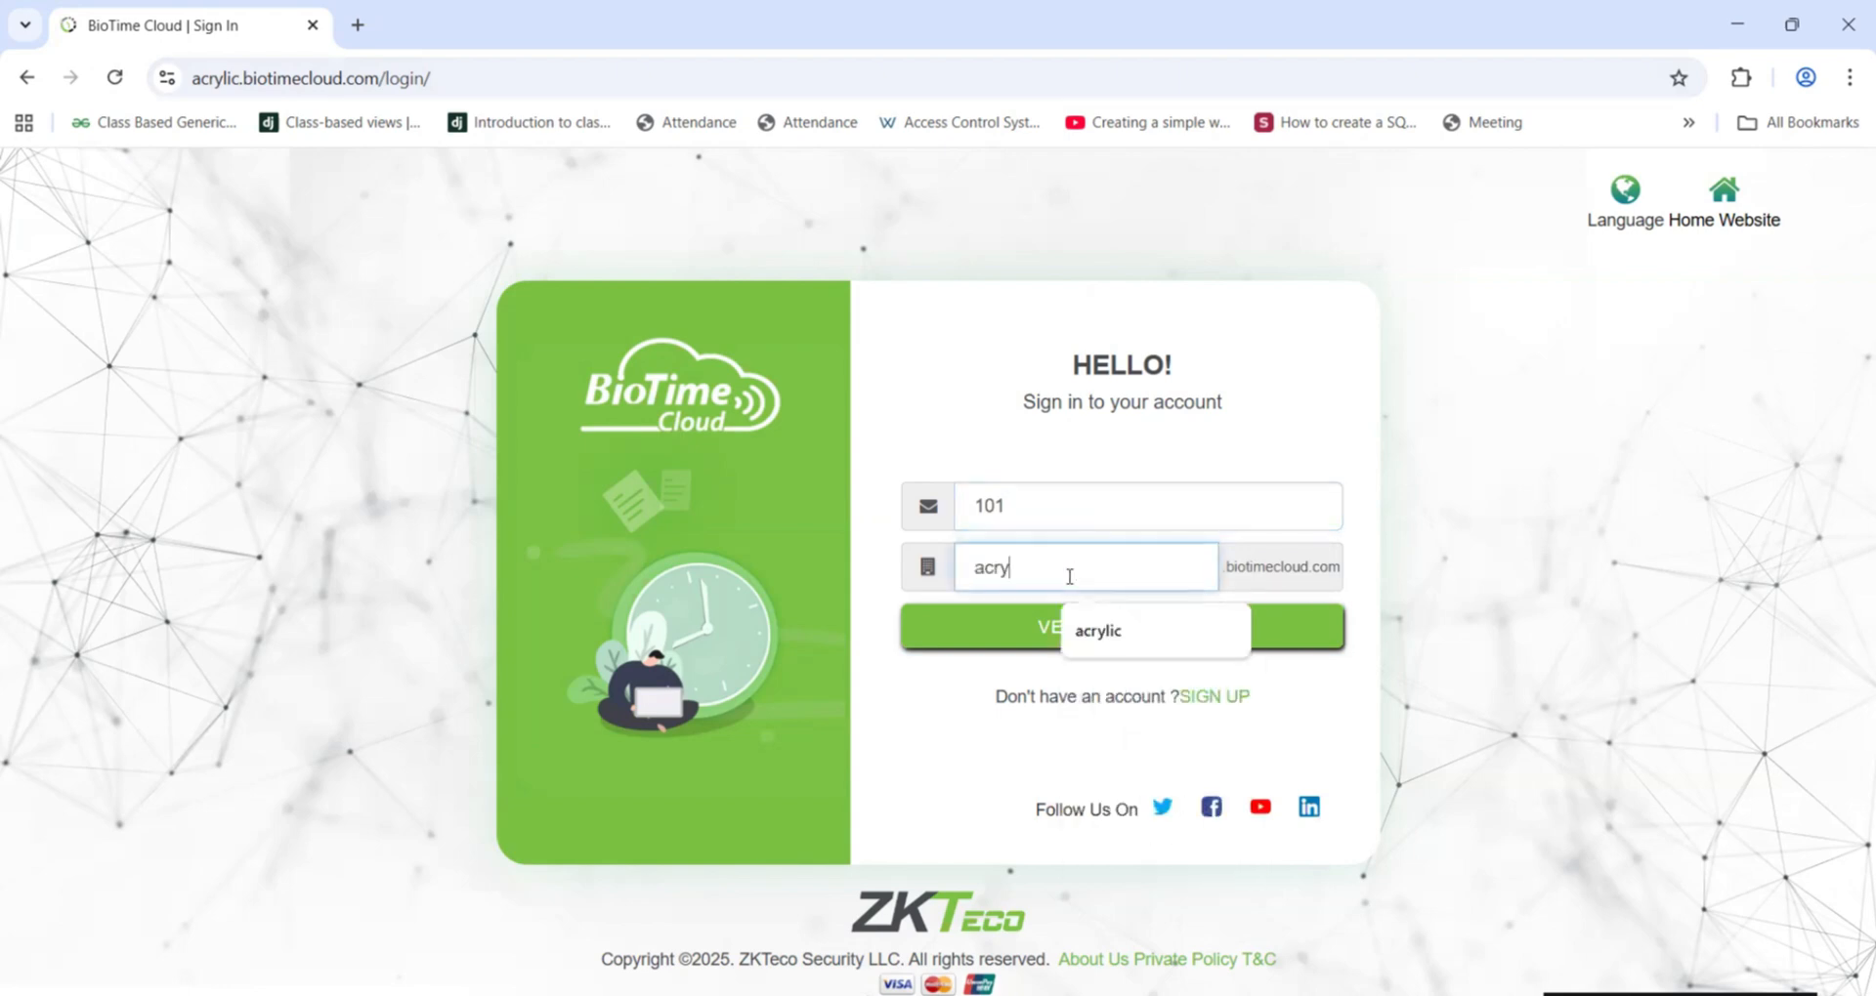
type("lic")
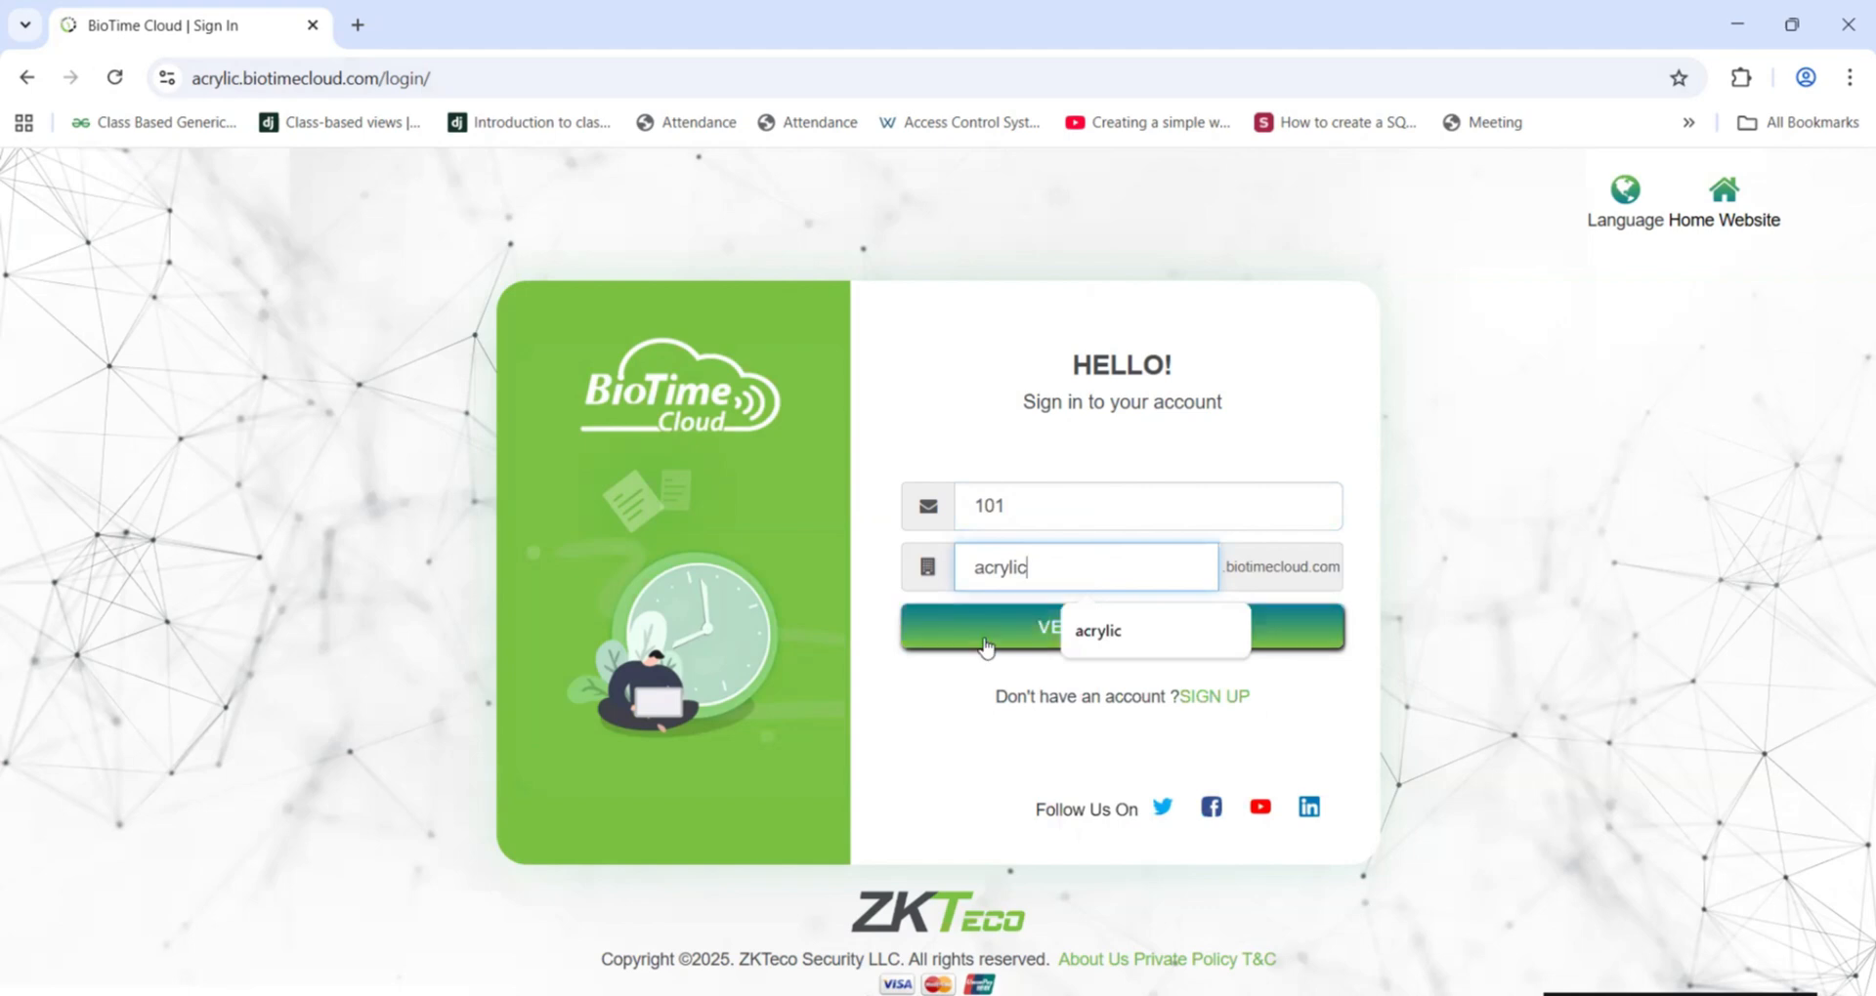
left_click(989, 635)
left_click(1033, 617)
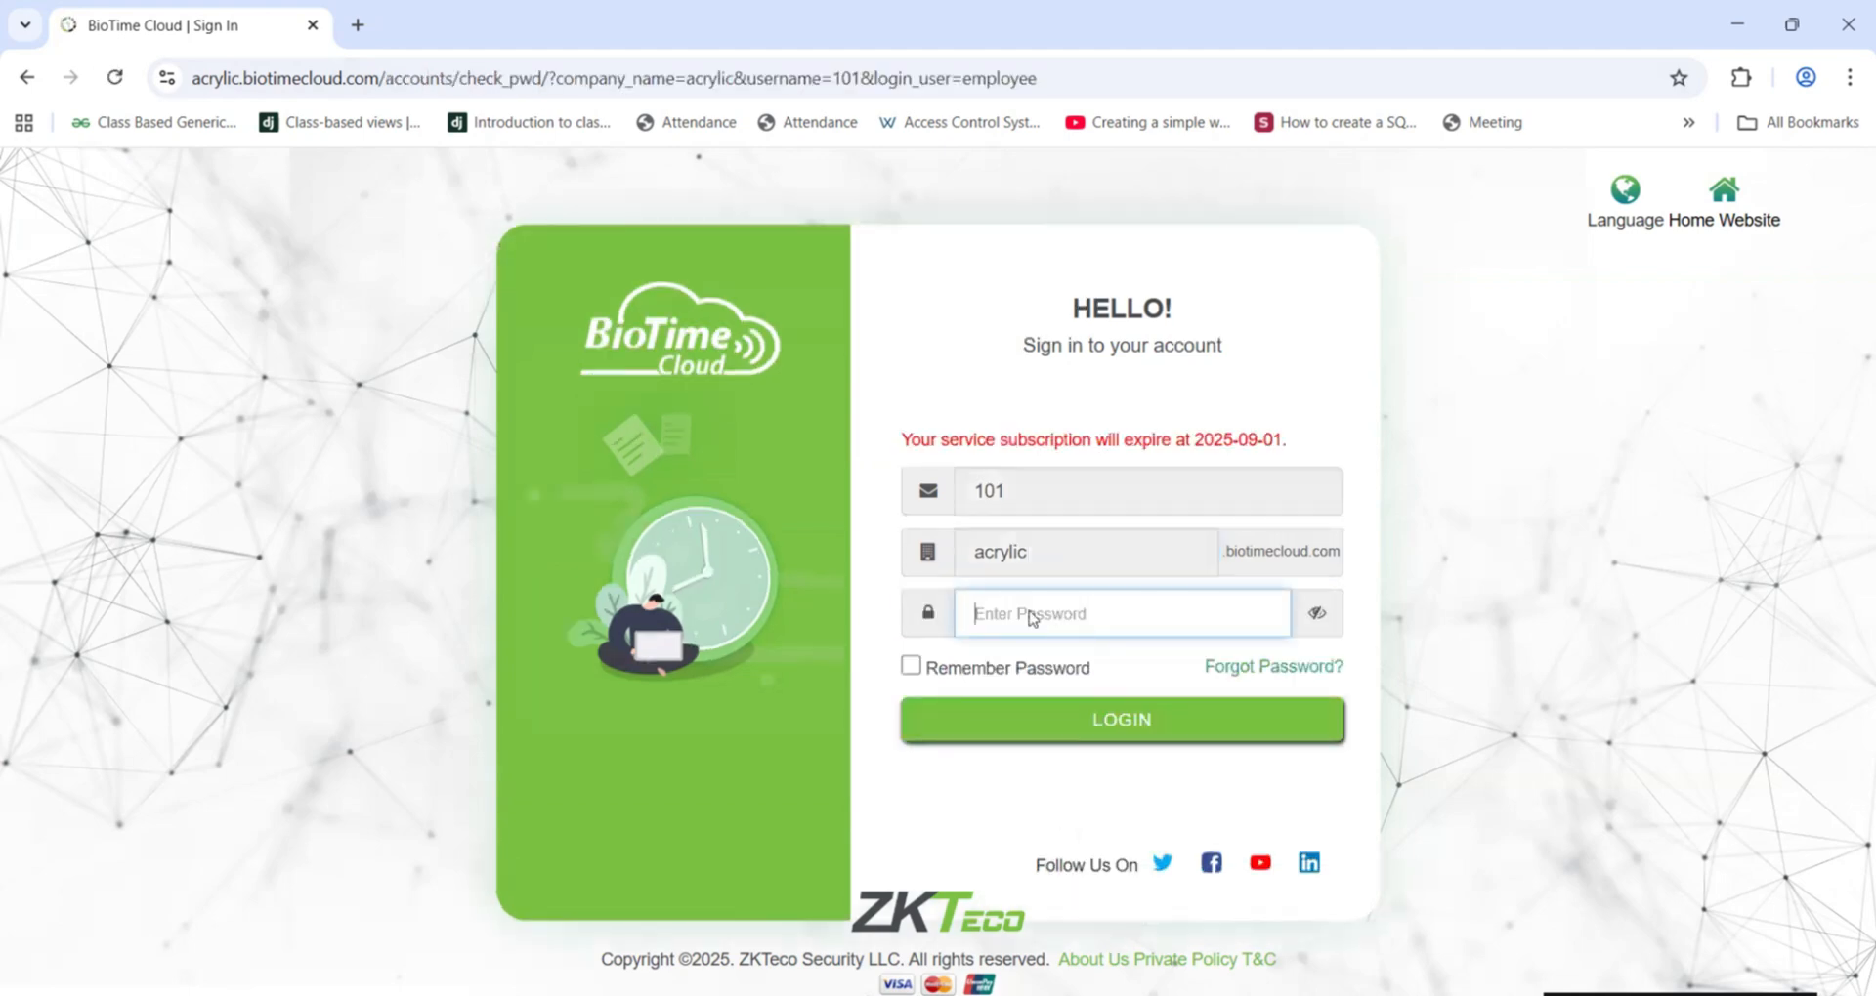
type("•••")
Step: Enter the employee's password and log in to the acrylic employee portal
key("BackSpace")
key("BackSpace")
key("BackSpace")
type("•")
left_click(1065, 721)
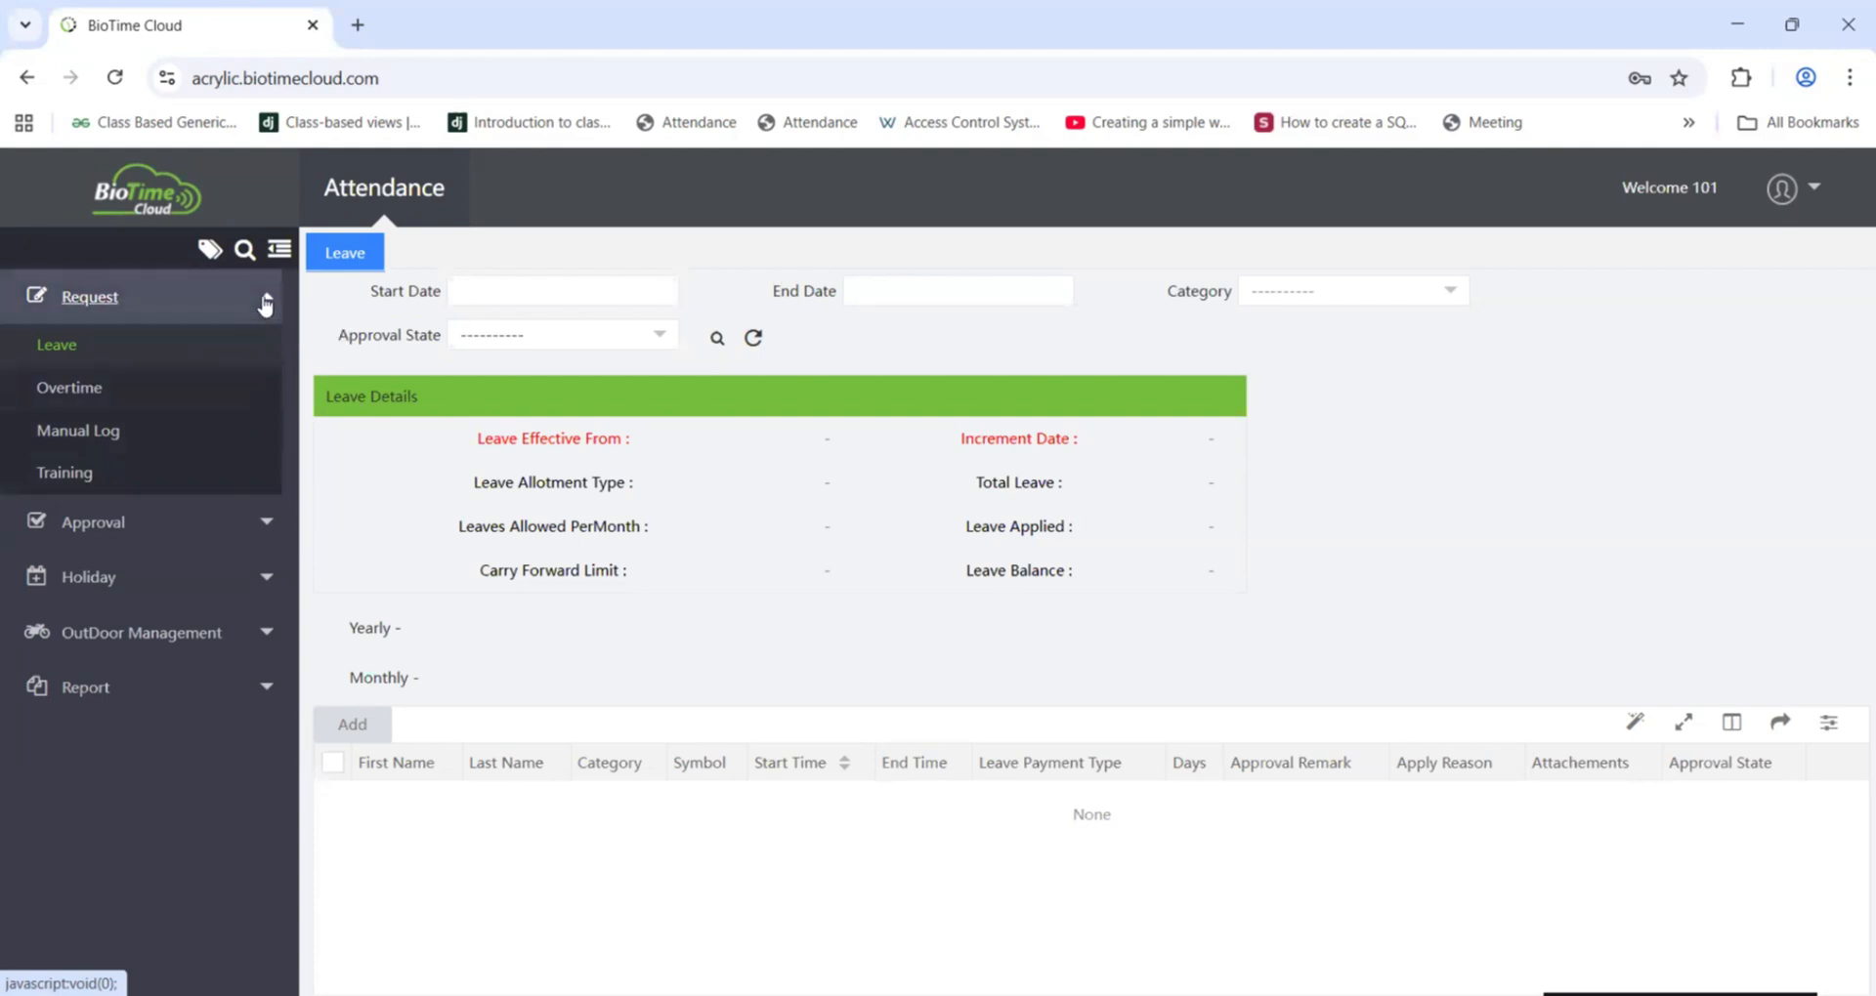
Step: Browse the employee portal's Request and Approval menus and open the Approval Leave list
left_click(266, 304)
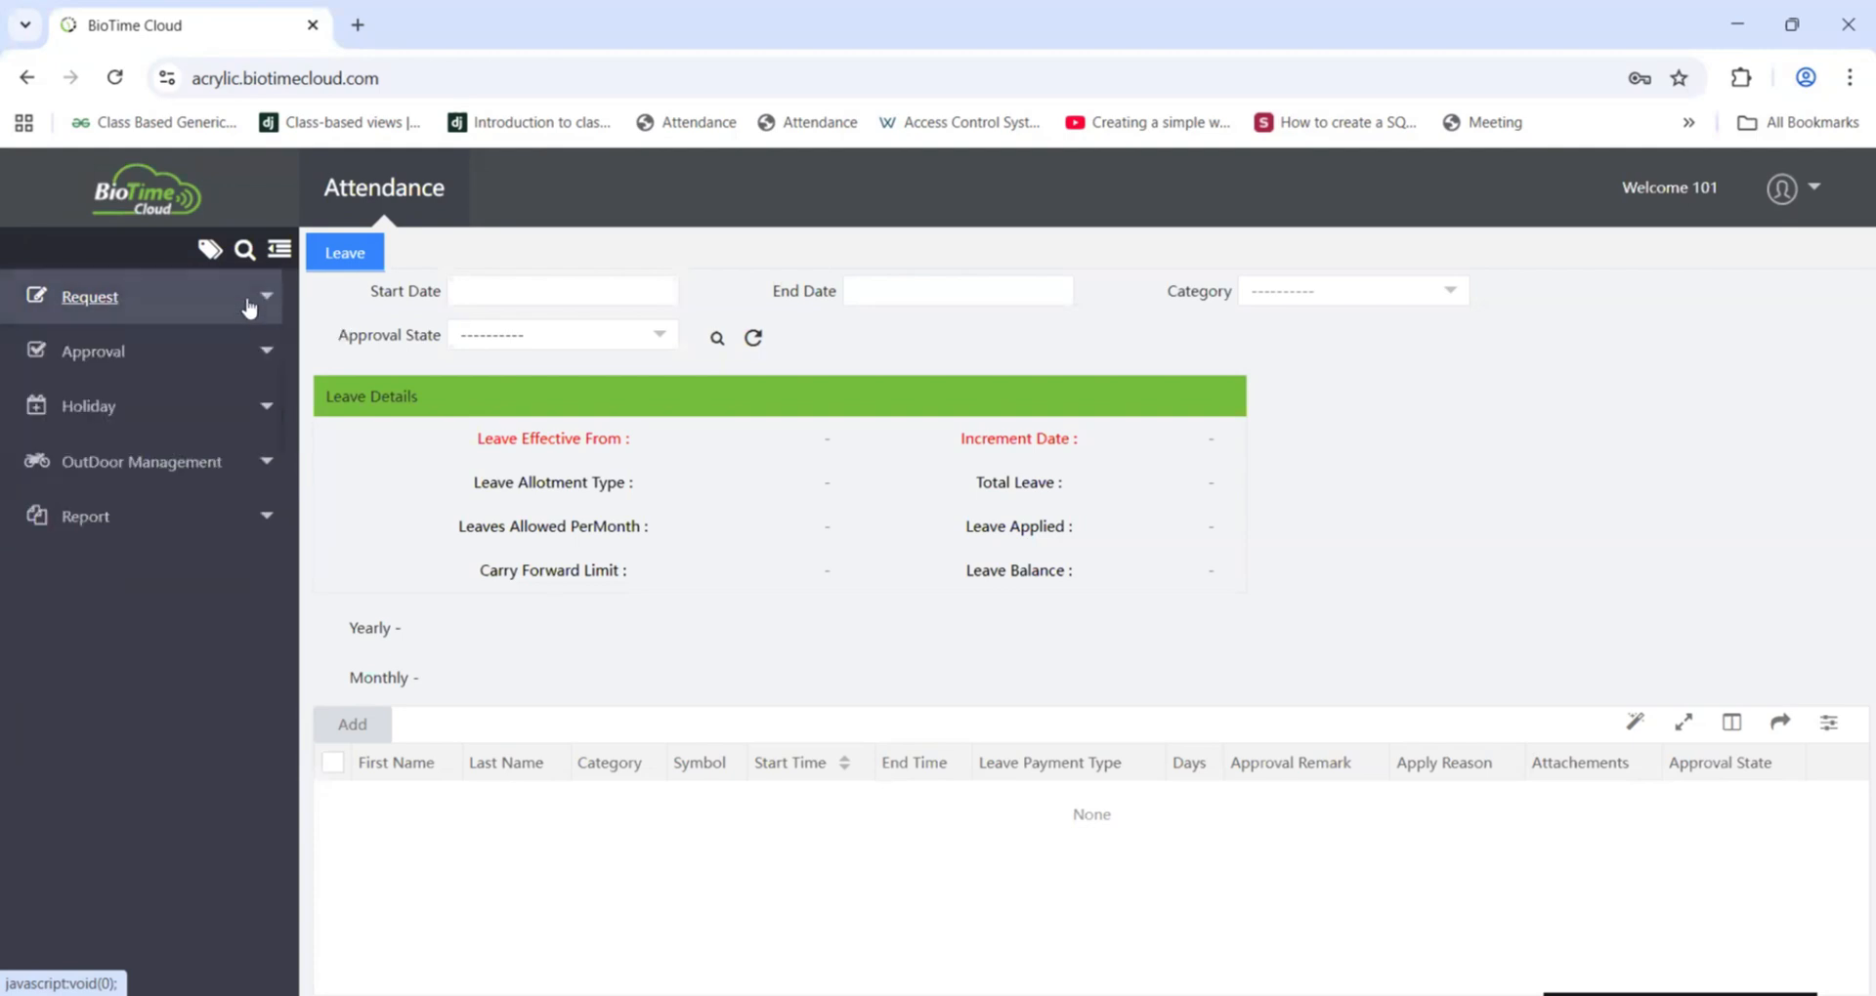
left_click(169, 359)
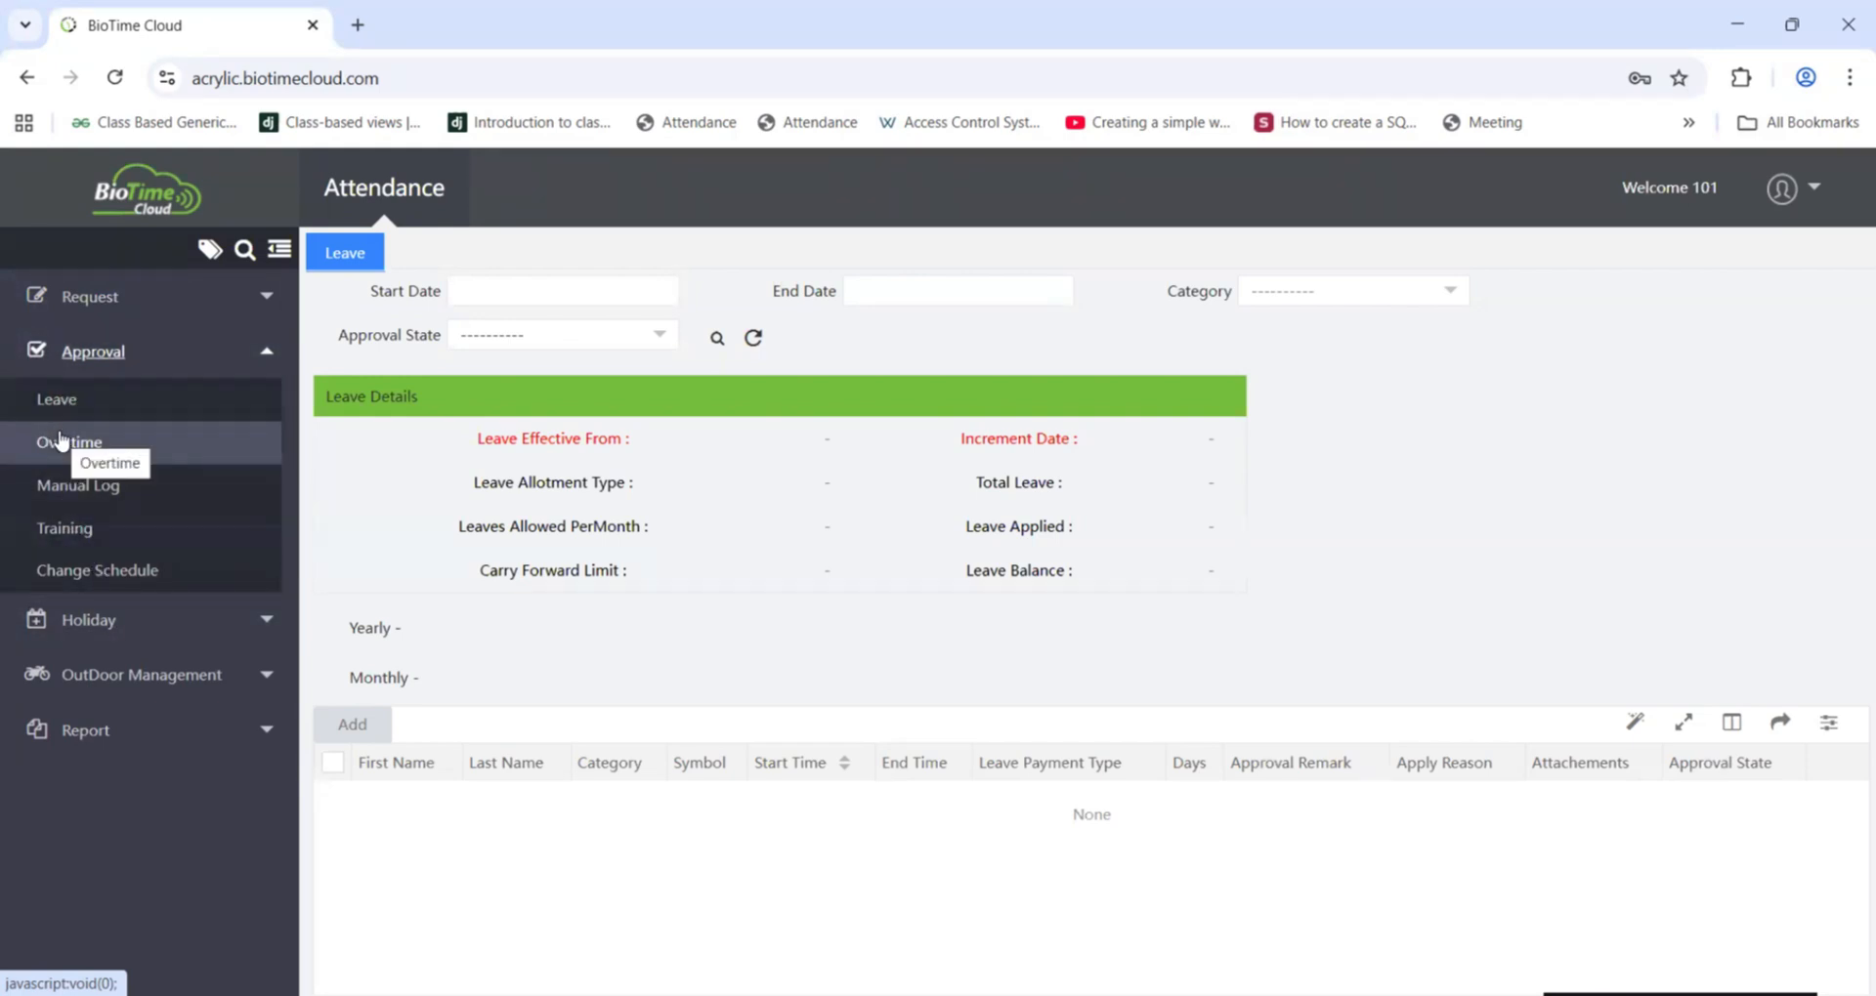
left_click(58, 401)
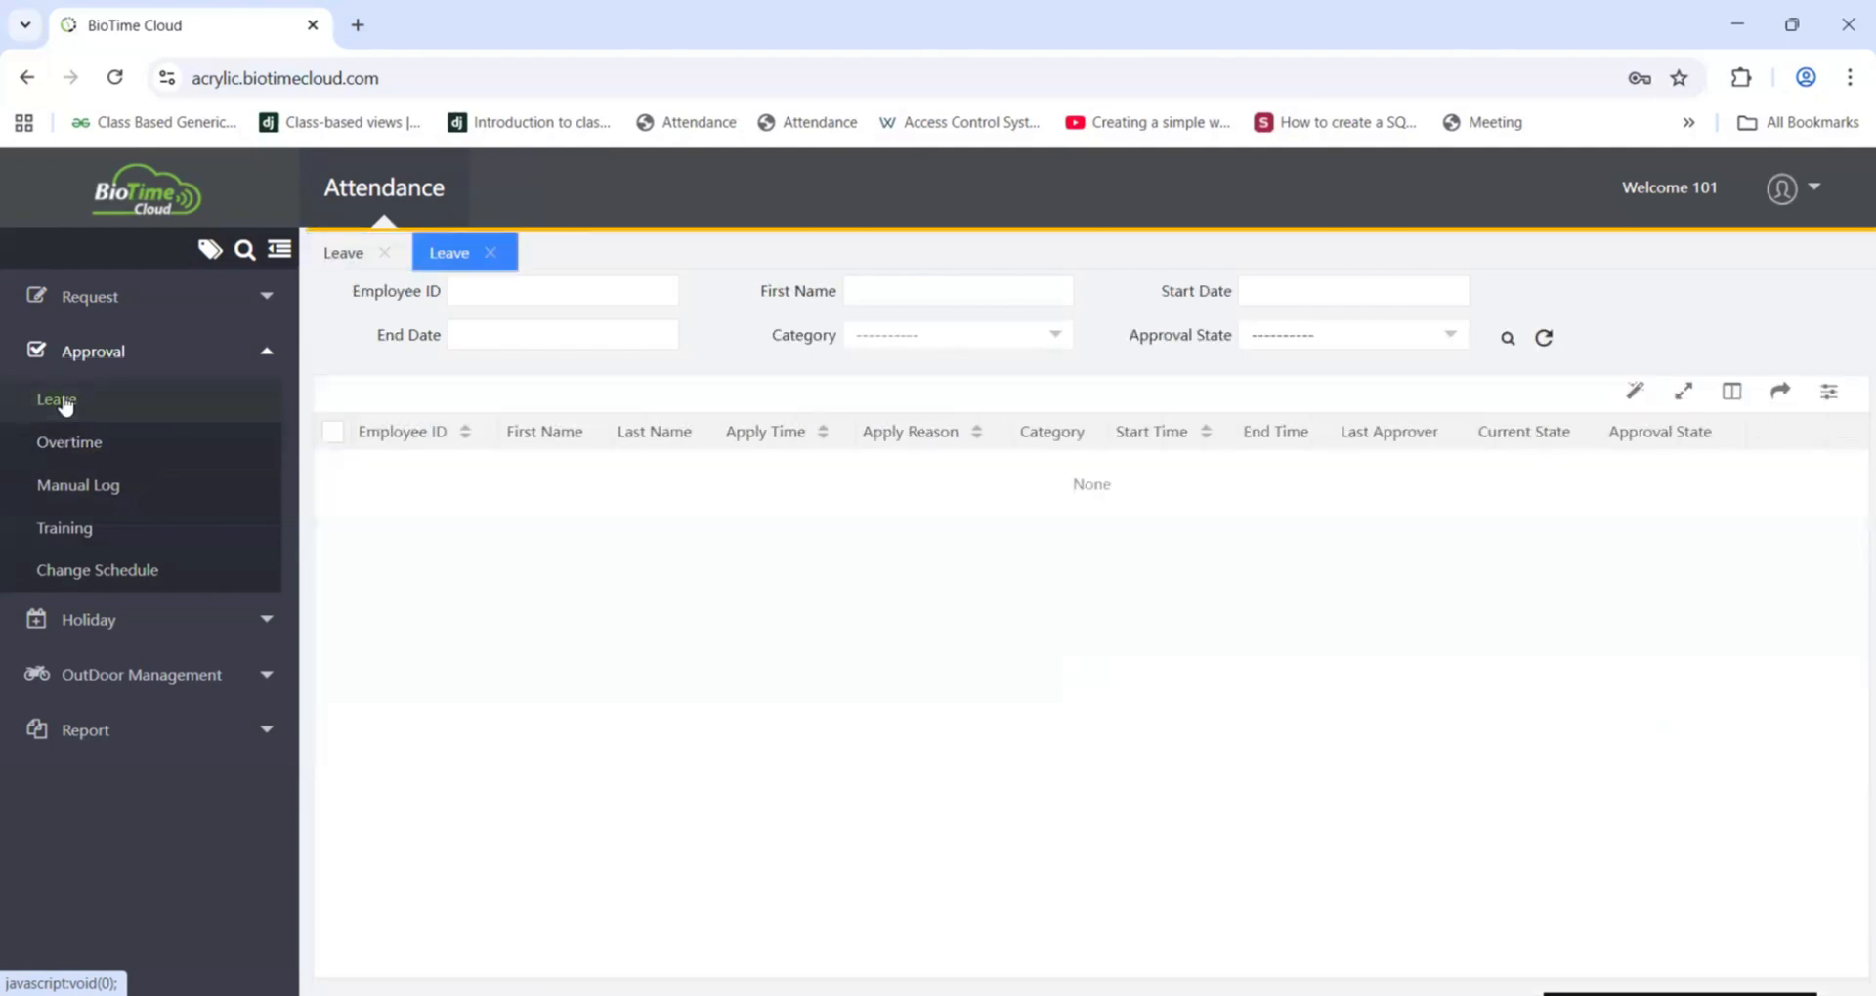
left_click(171, 362)
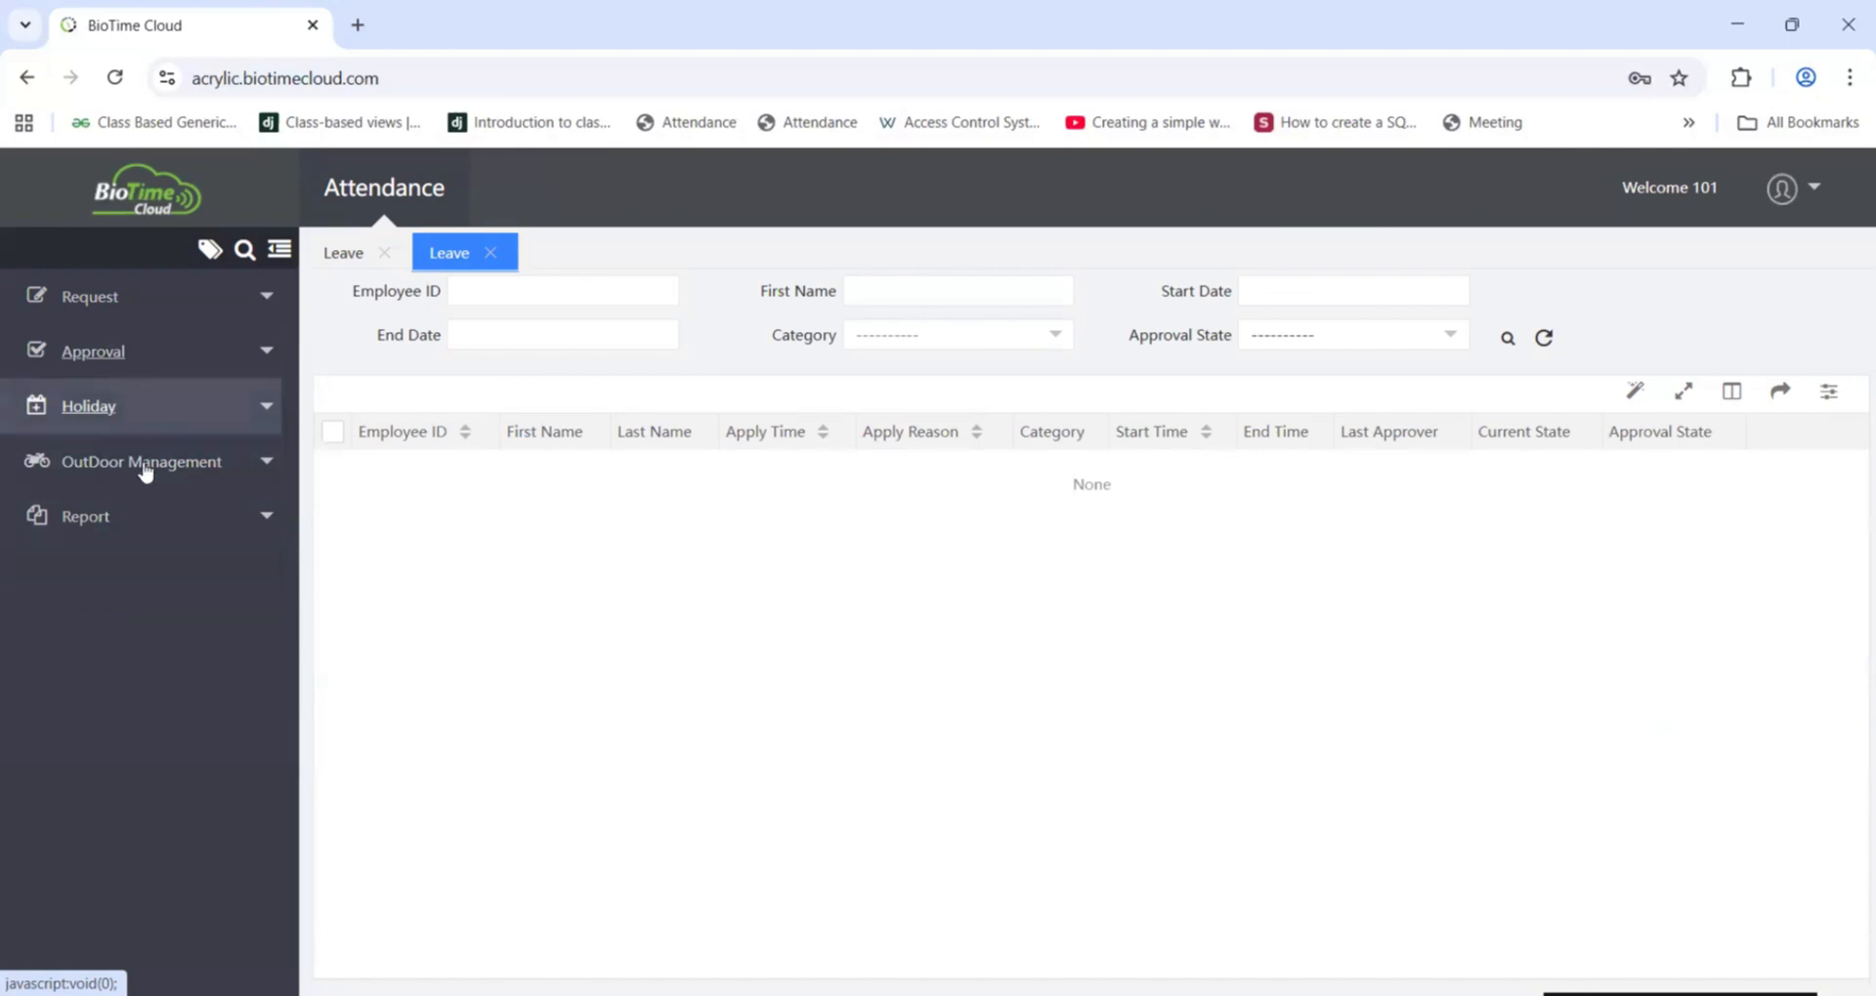
Step: Expand the Holiday and OutDoor Management menus and open the Schedule Report
left_click(151, 419)
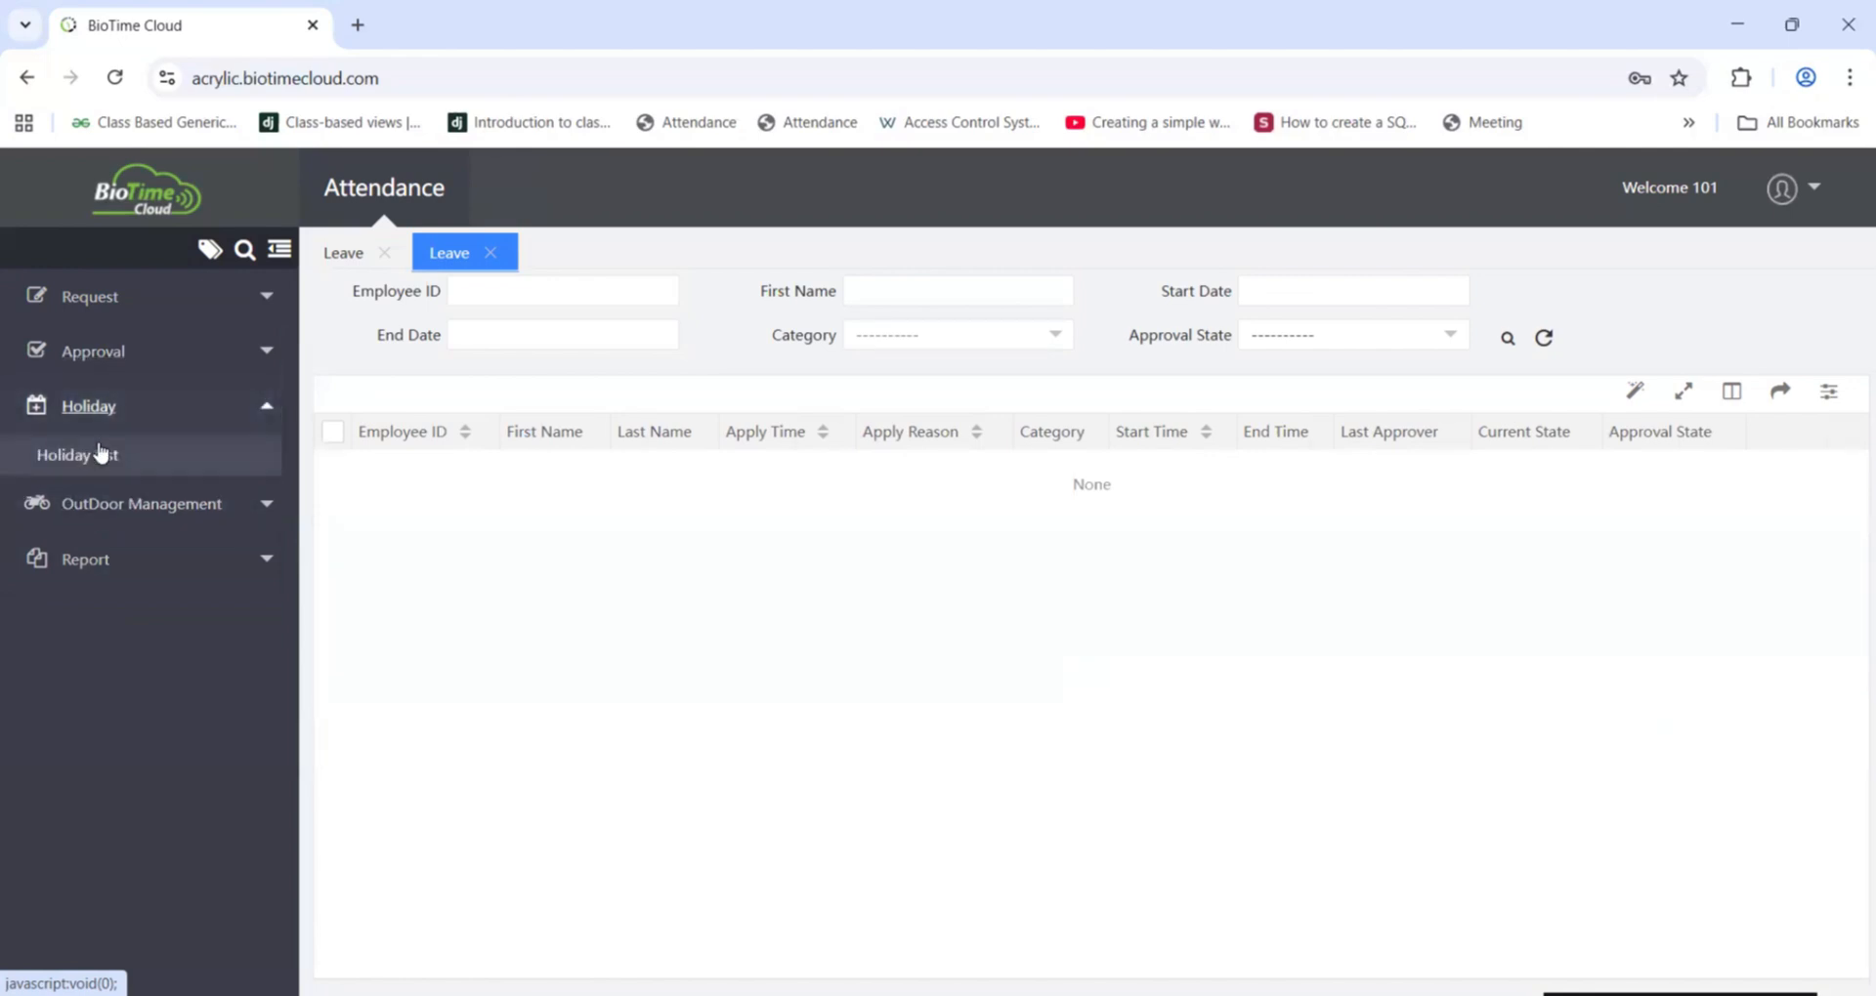
left_click(162, 414)
left_click(200, 468)
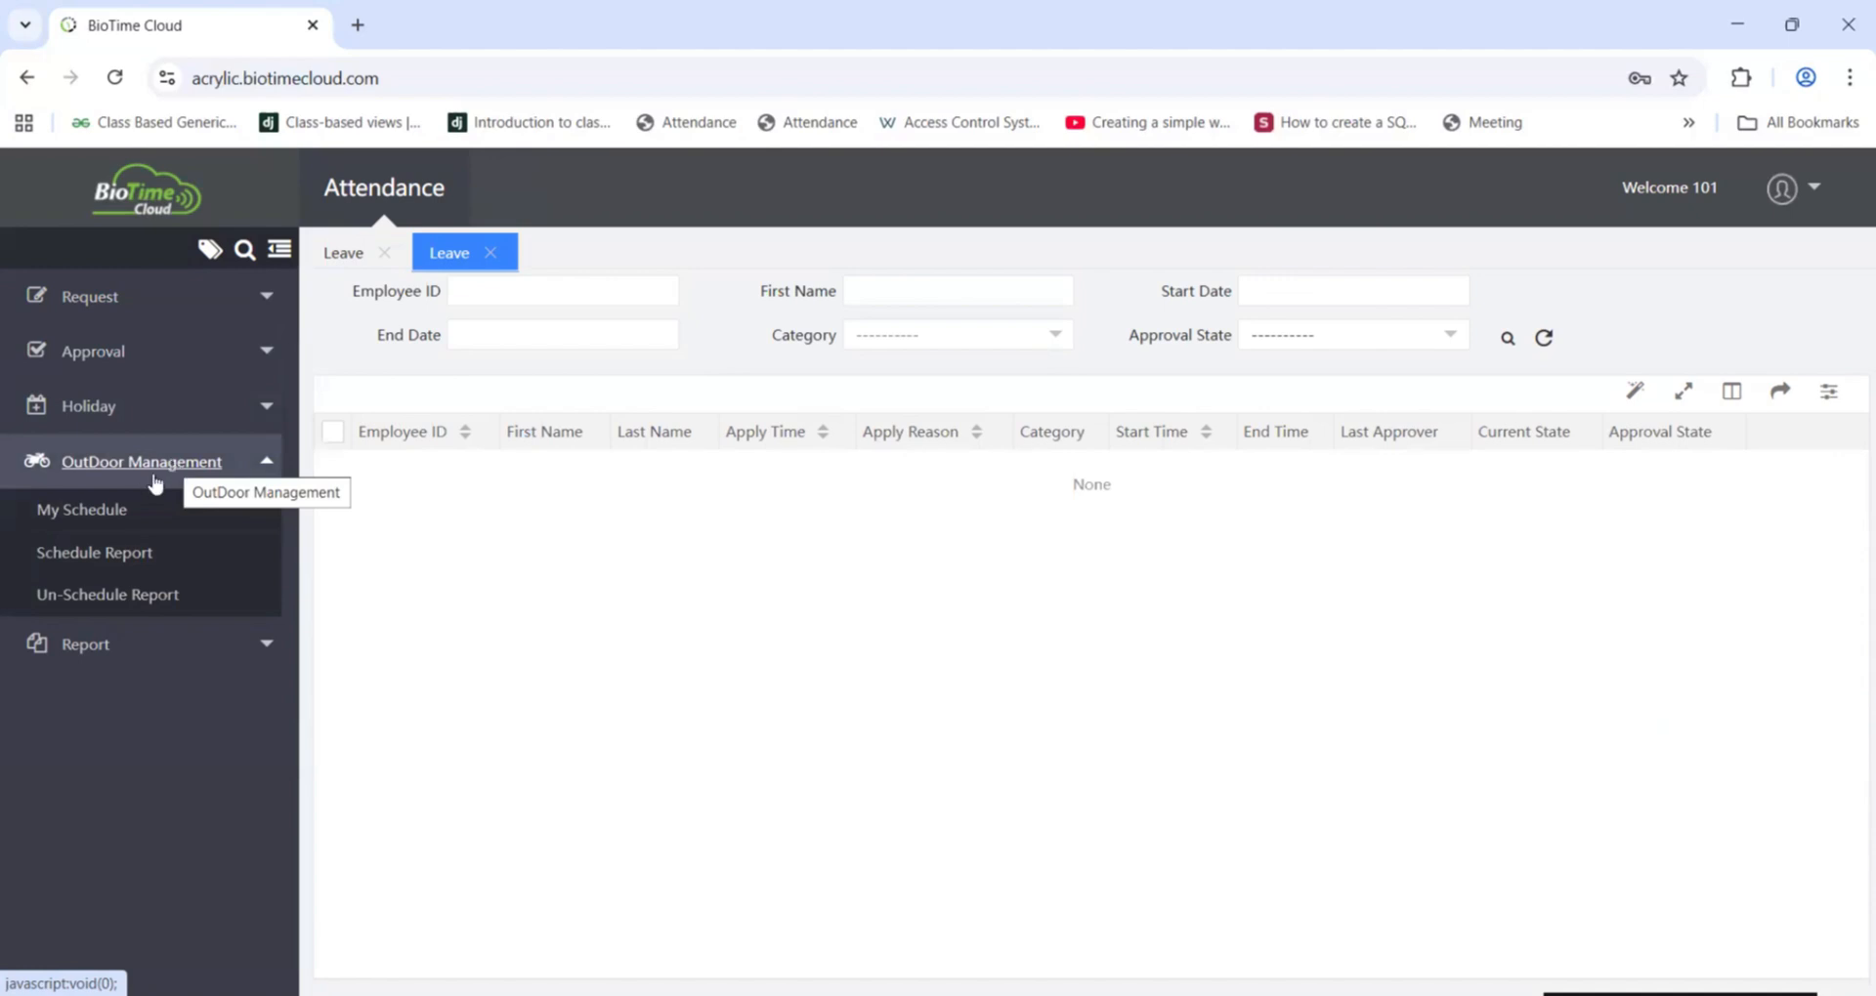
left_click(90, 553)
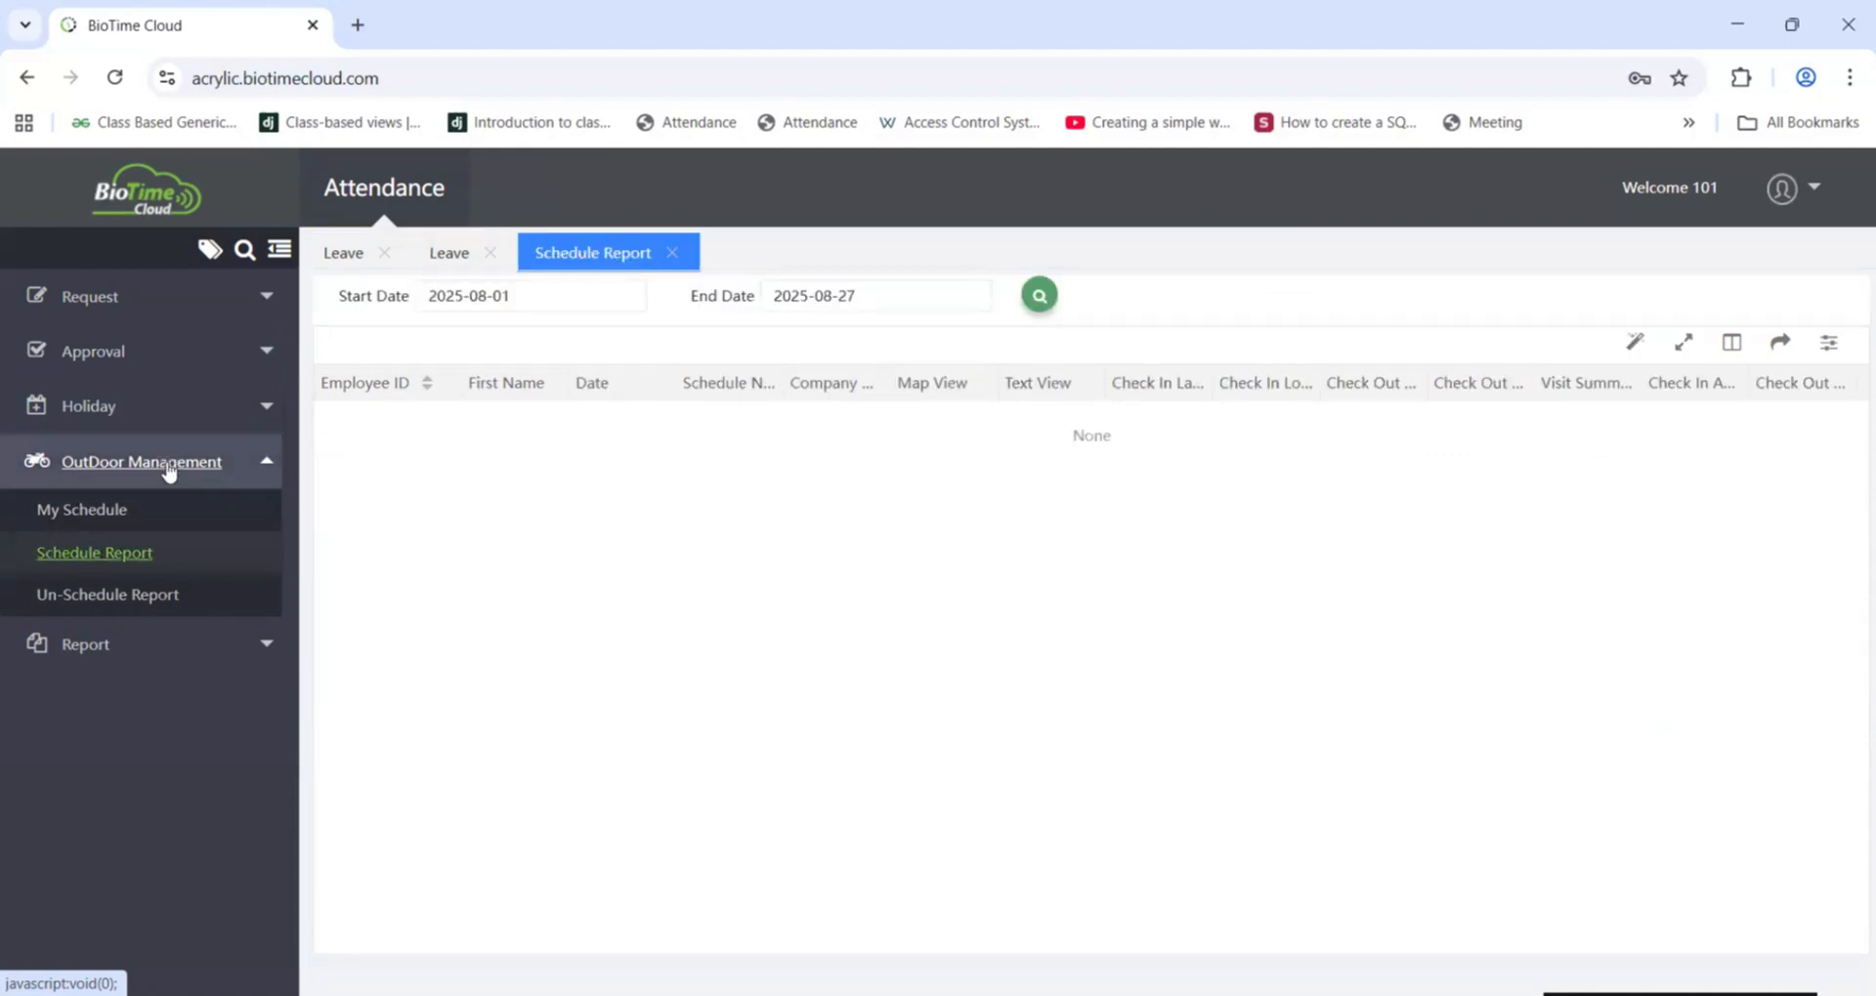
left_click(158, 475)
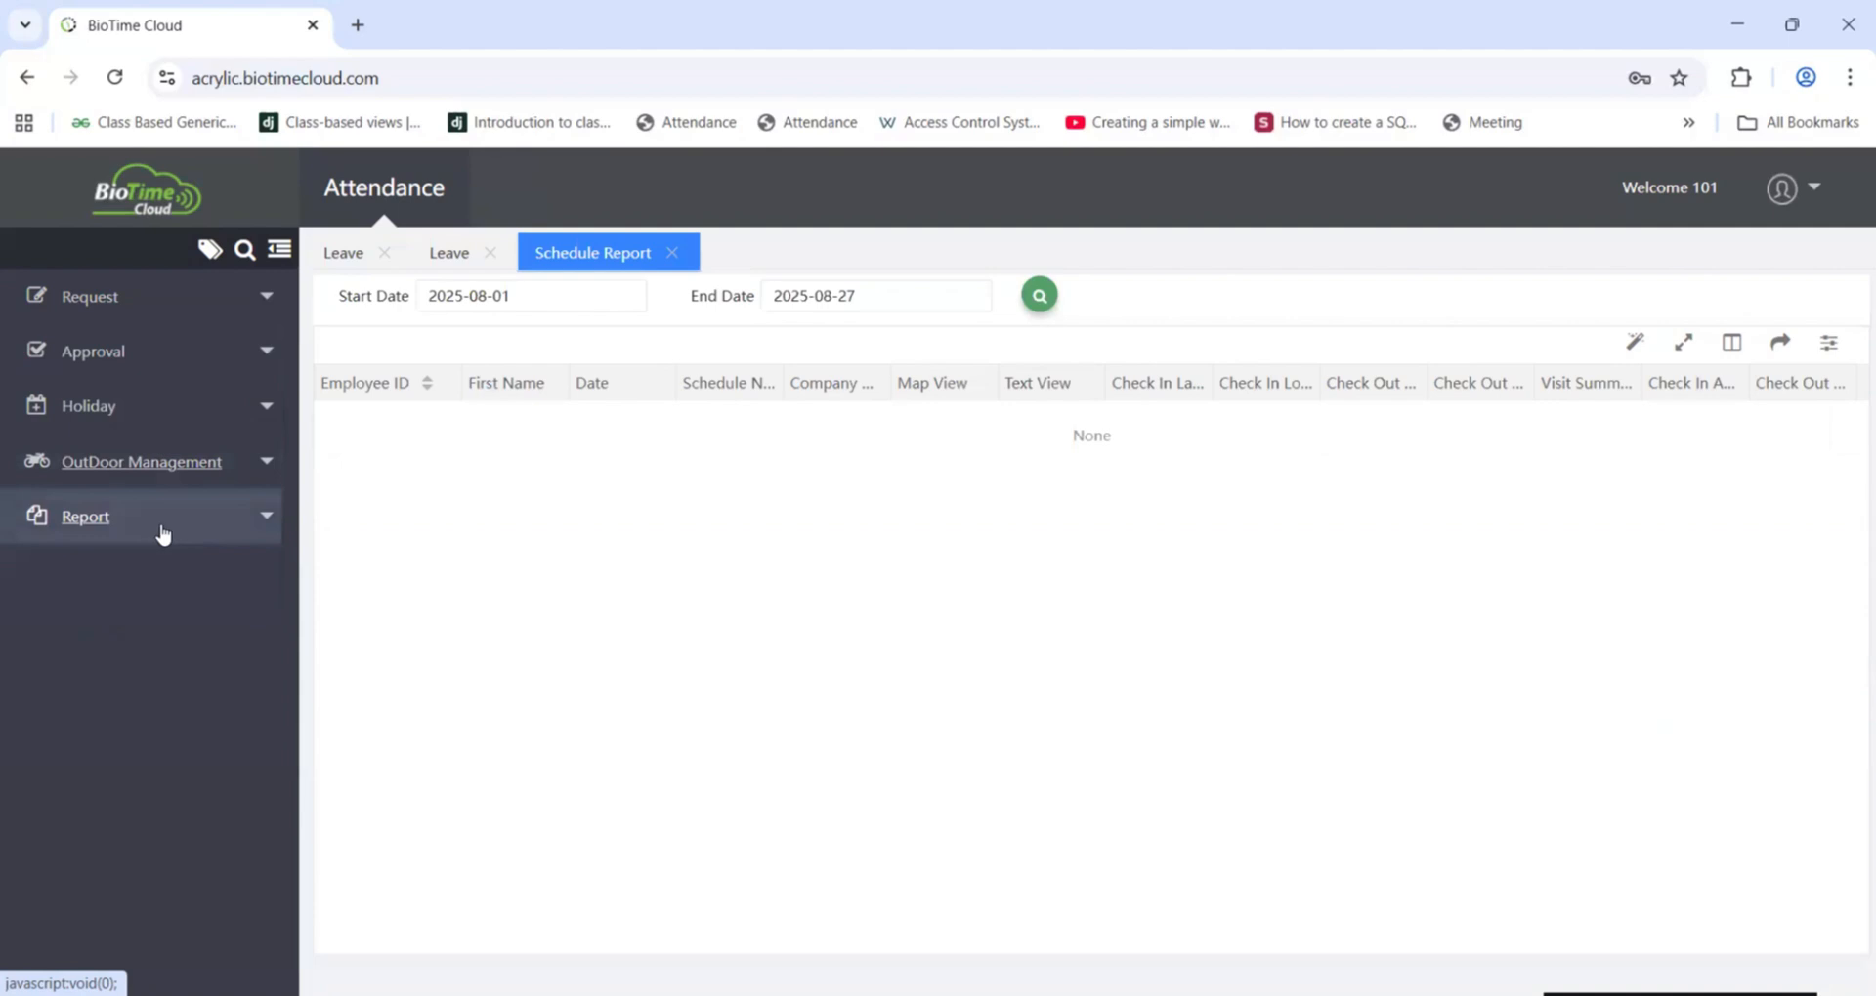
Step: Open the Time Card report and examine employee 101's punch date and time entries
left_click(162, 533)
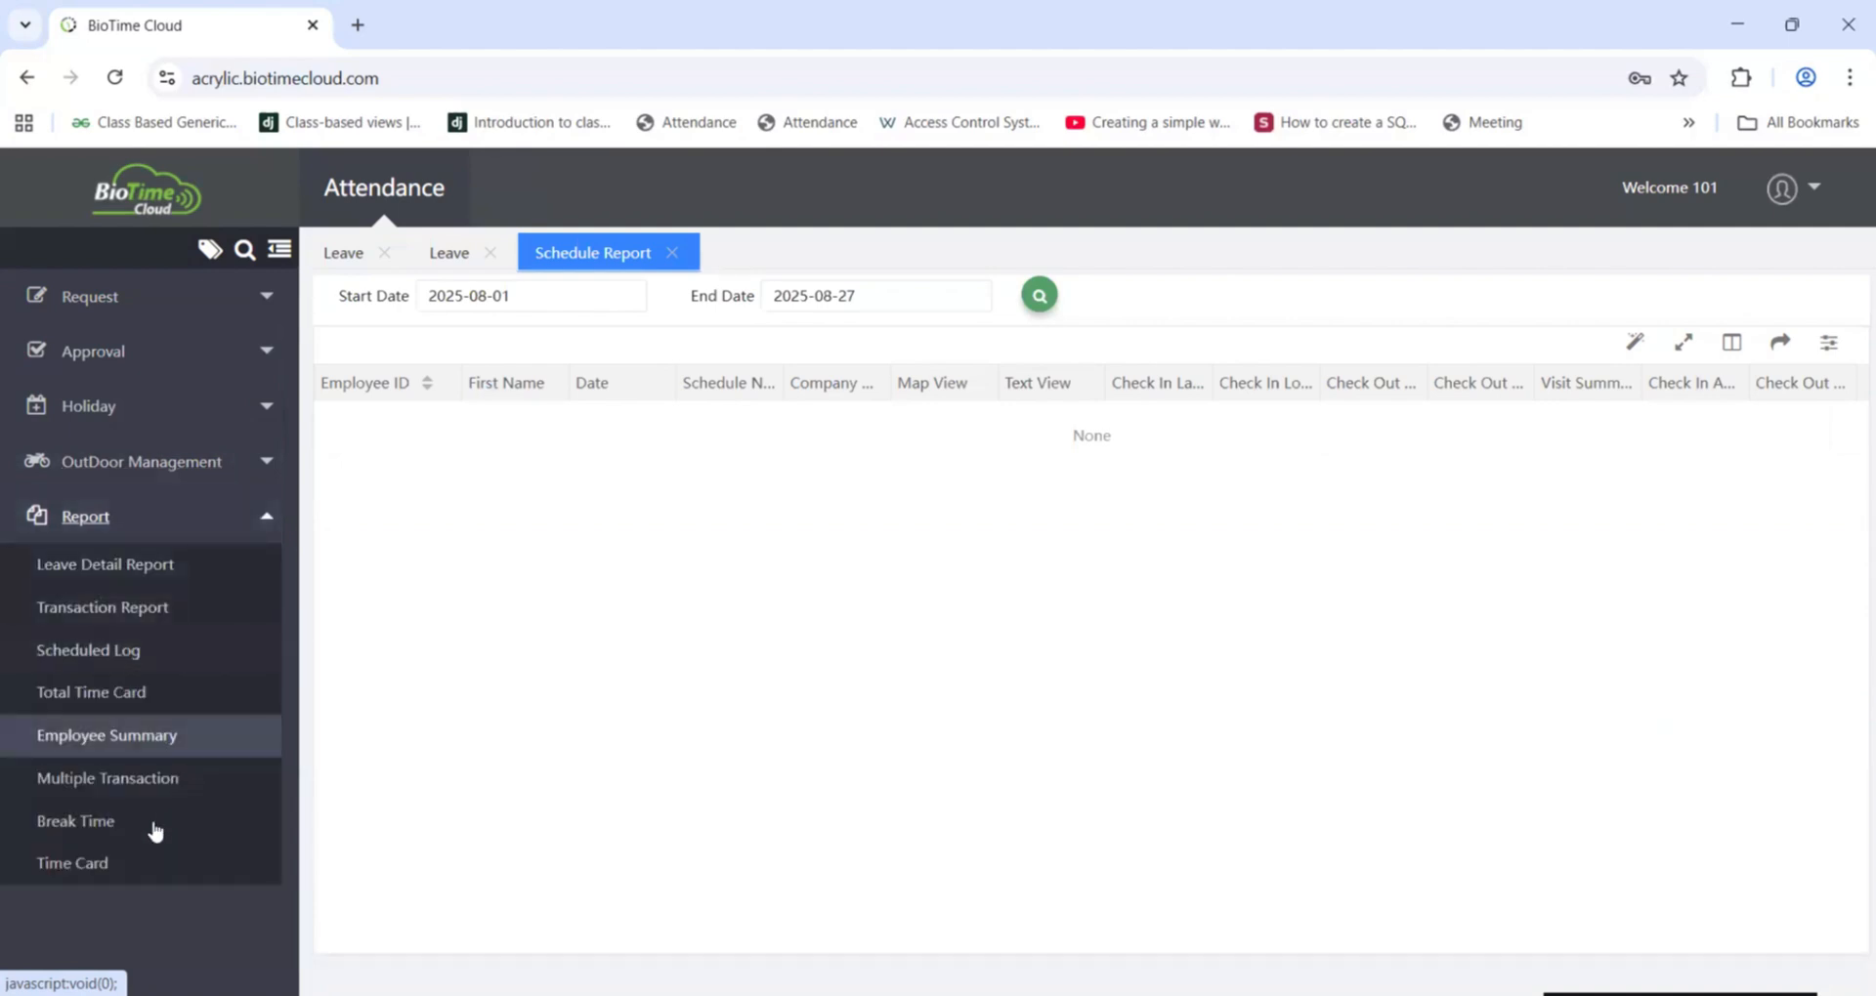
left_click(84, 865)
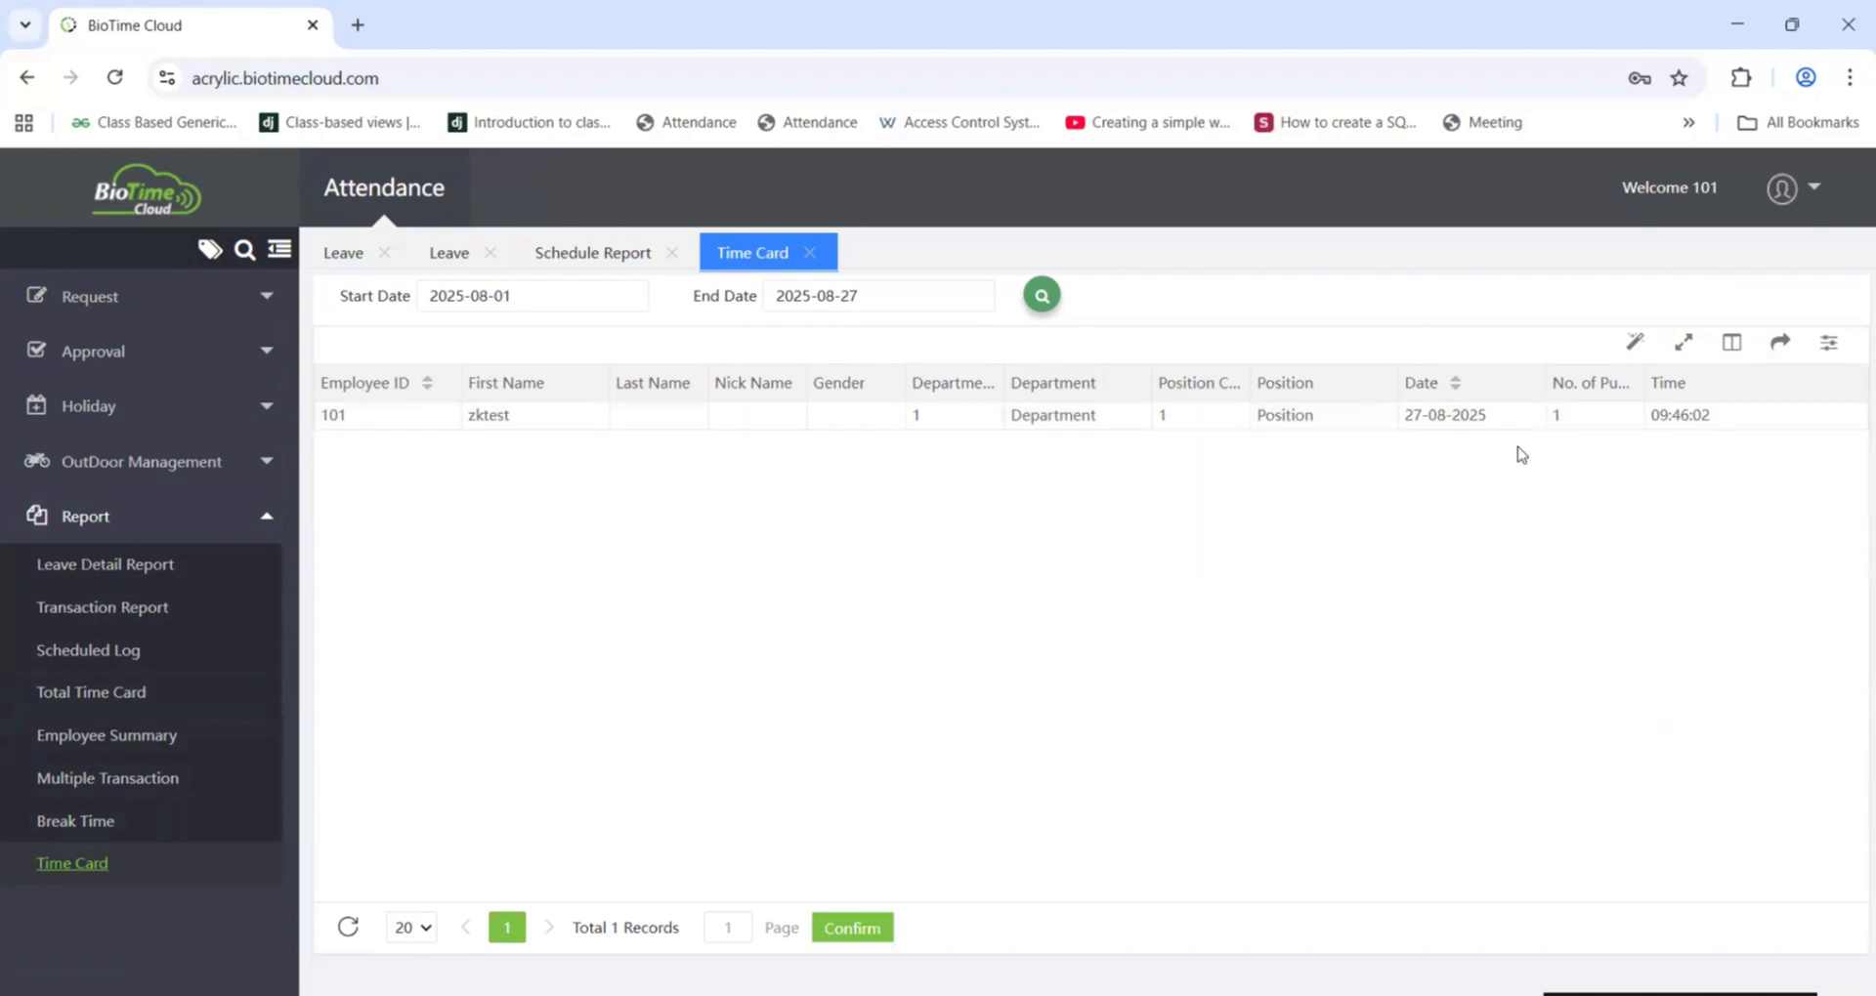
double_click(332, 415)
left_click(1448, 485)
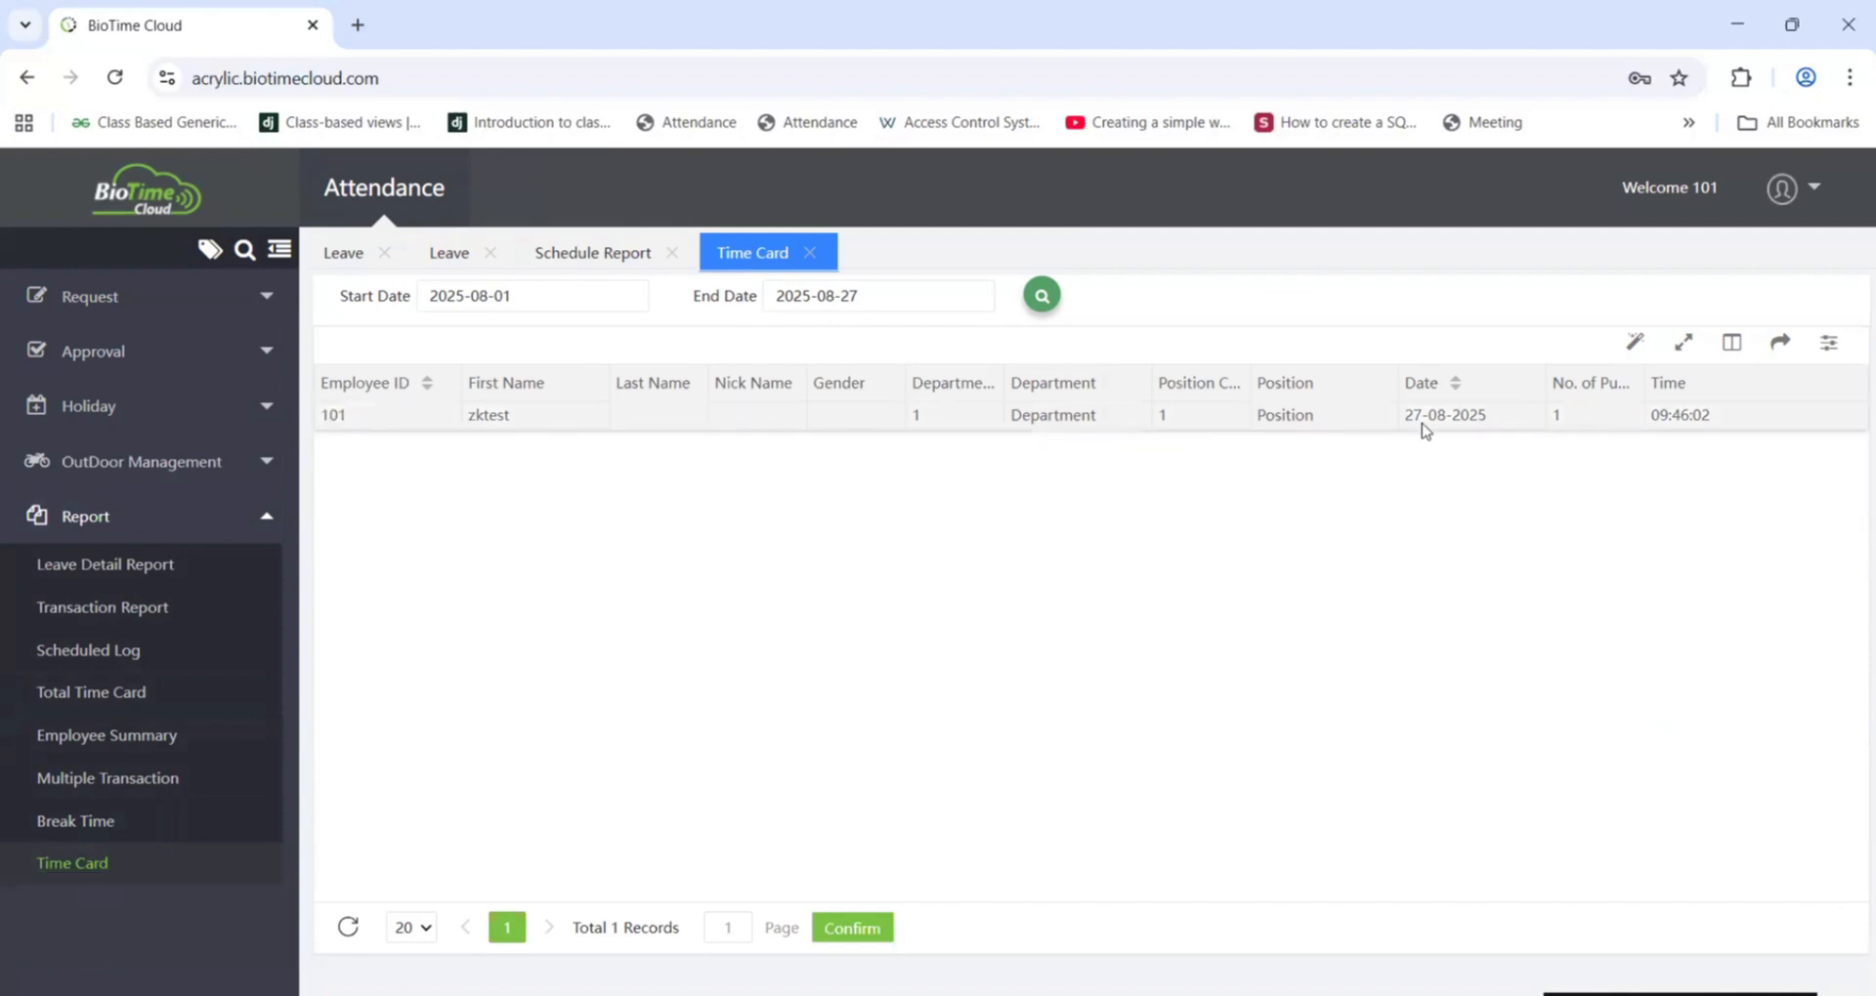
double_click(1480, 418)
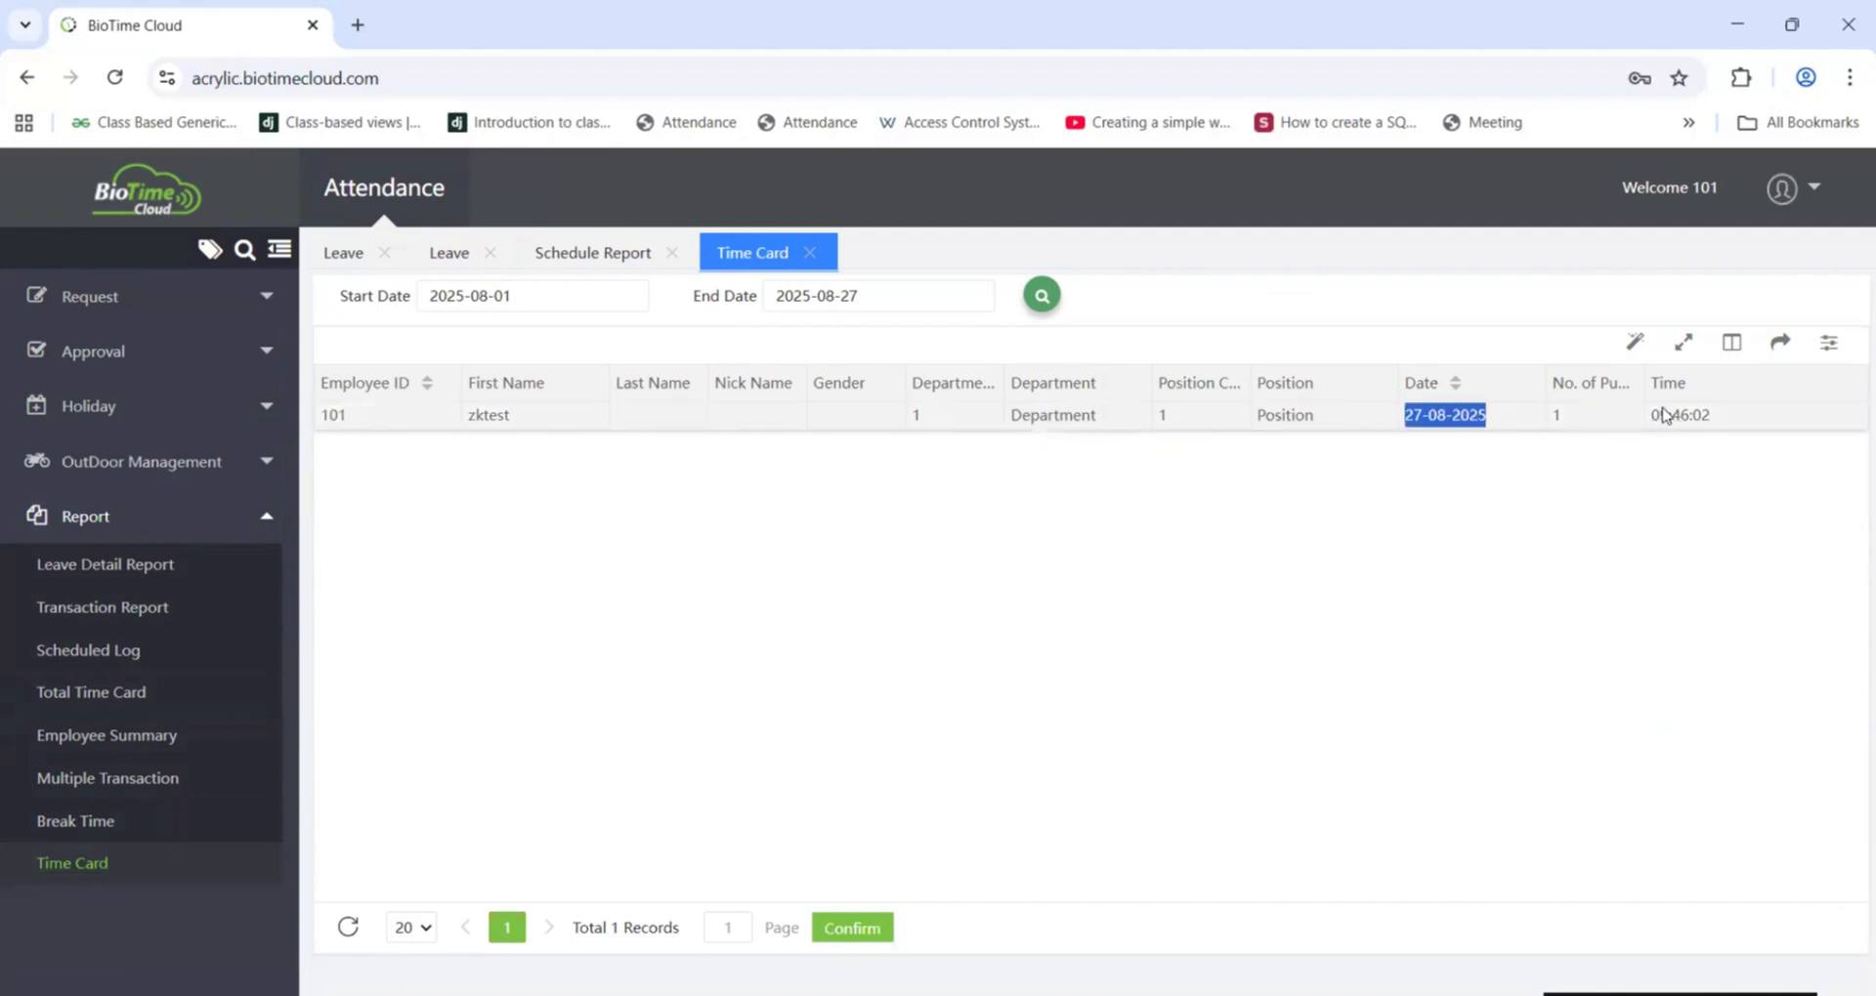
left_click_drag(1660, 415, 1691, 382)
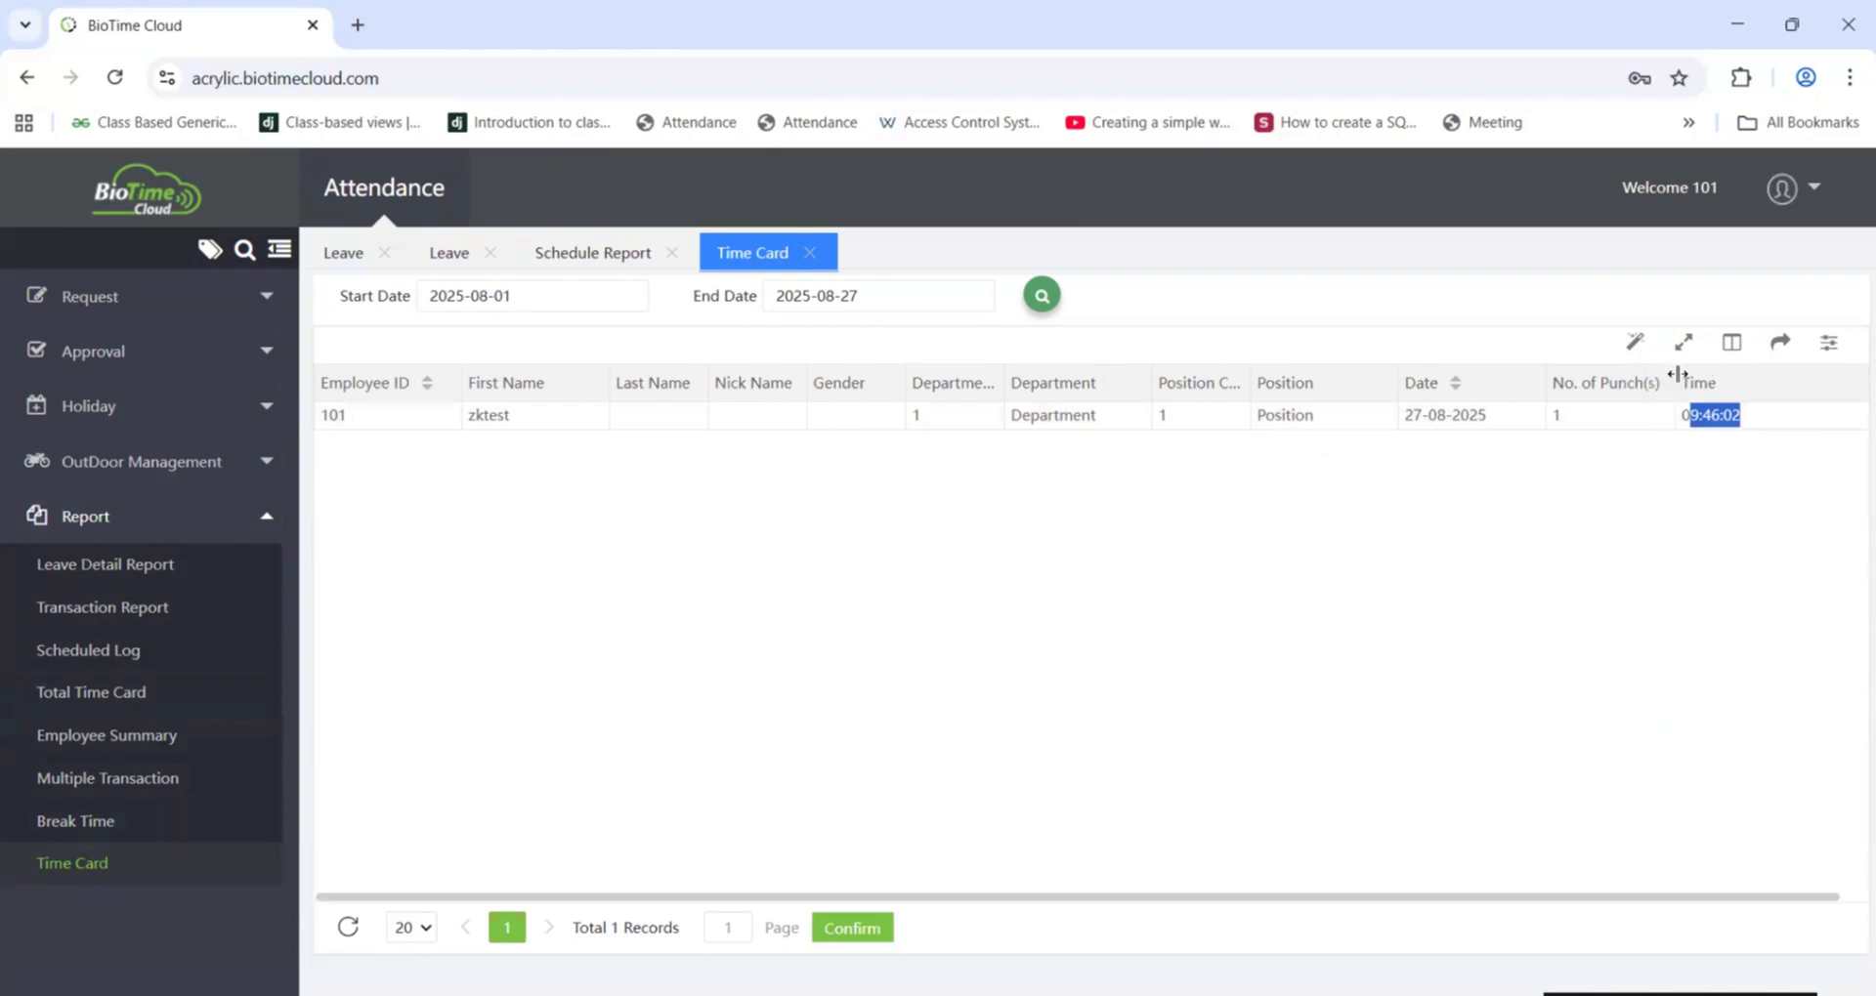
left_click(1509, 583)
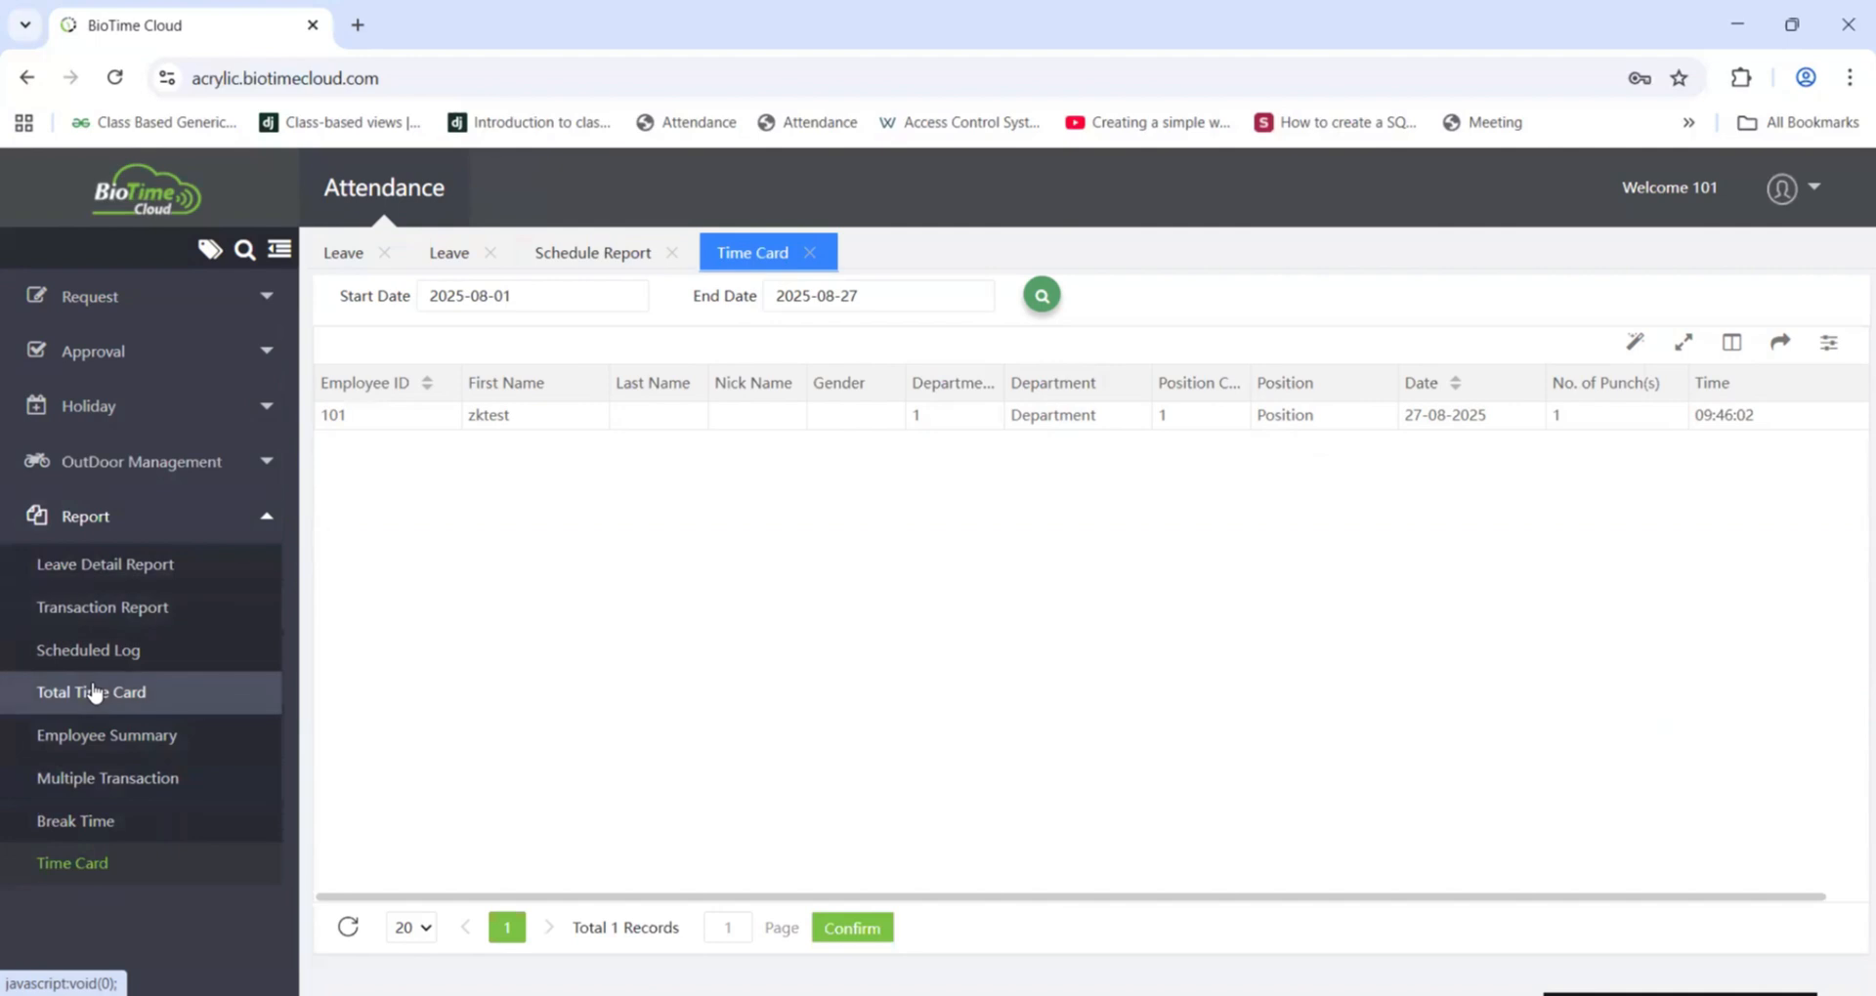
Step: Open the Total Time Card, Scheduled Log, Employee Summary and Multiple Transaction reports, waiting for the stalled page to load
left_click(93, 692)
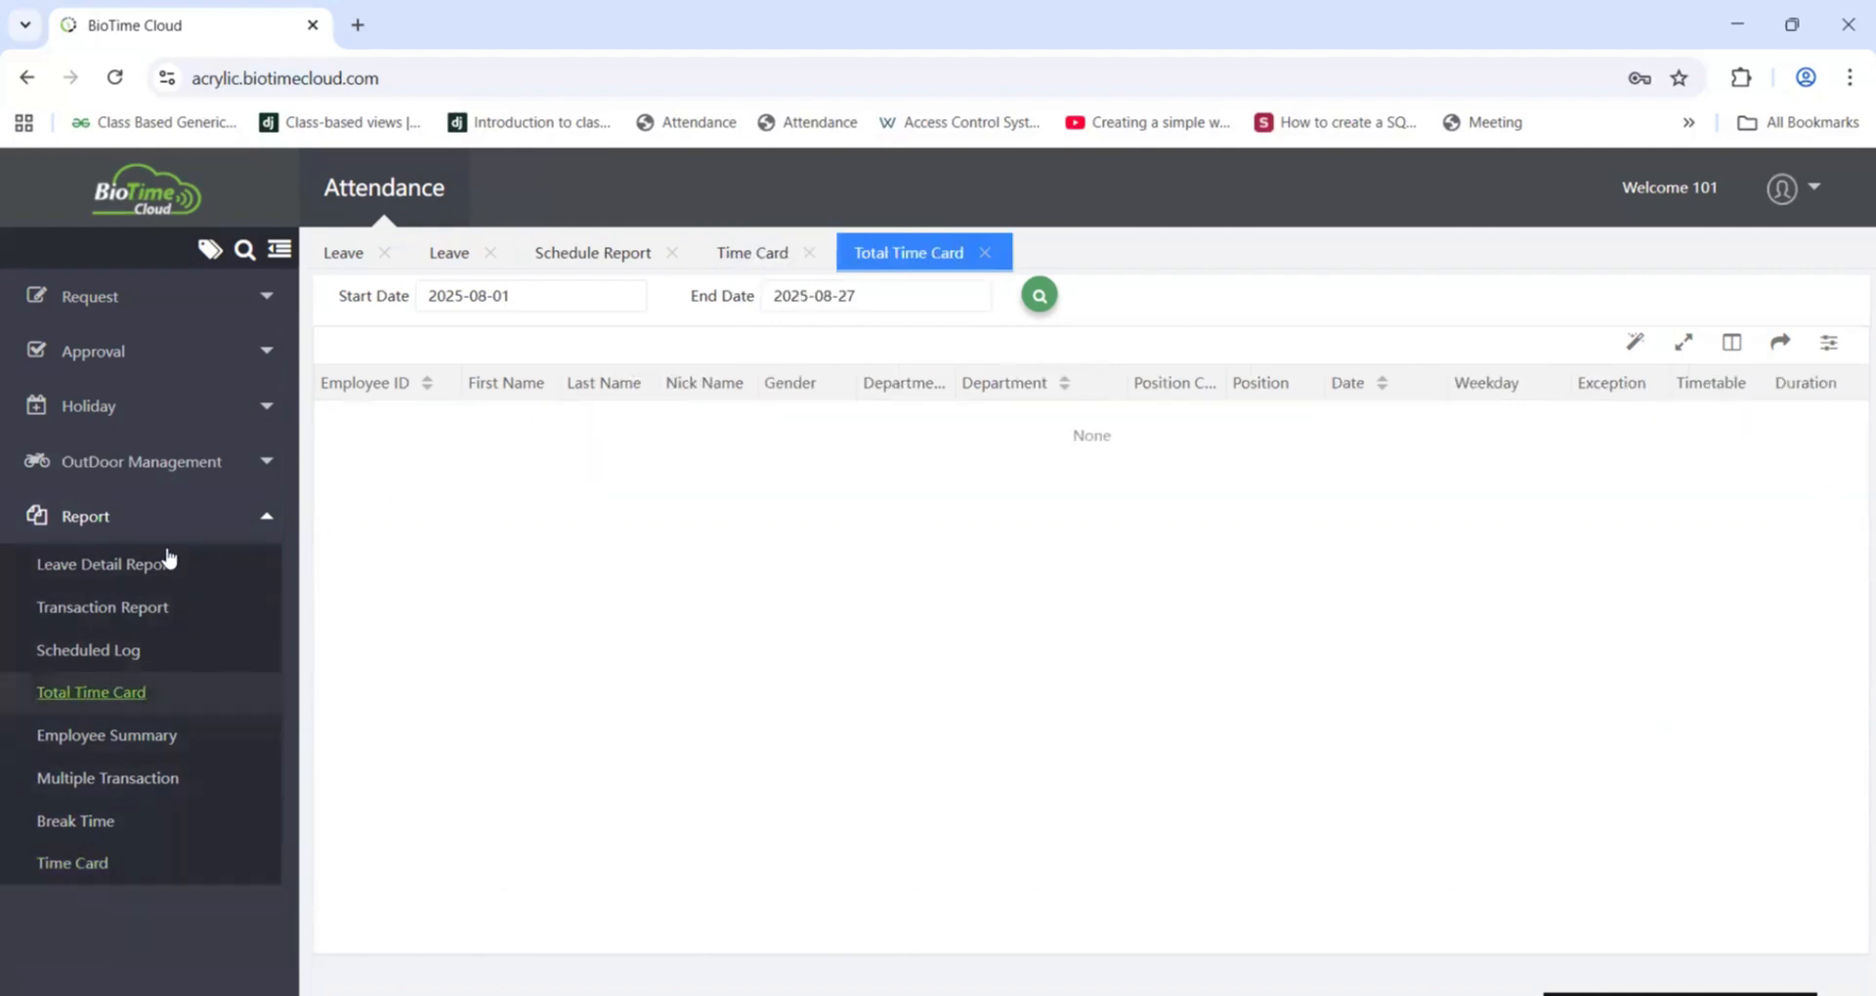
left_click(102, 651)
left_click(108, 742)
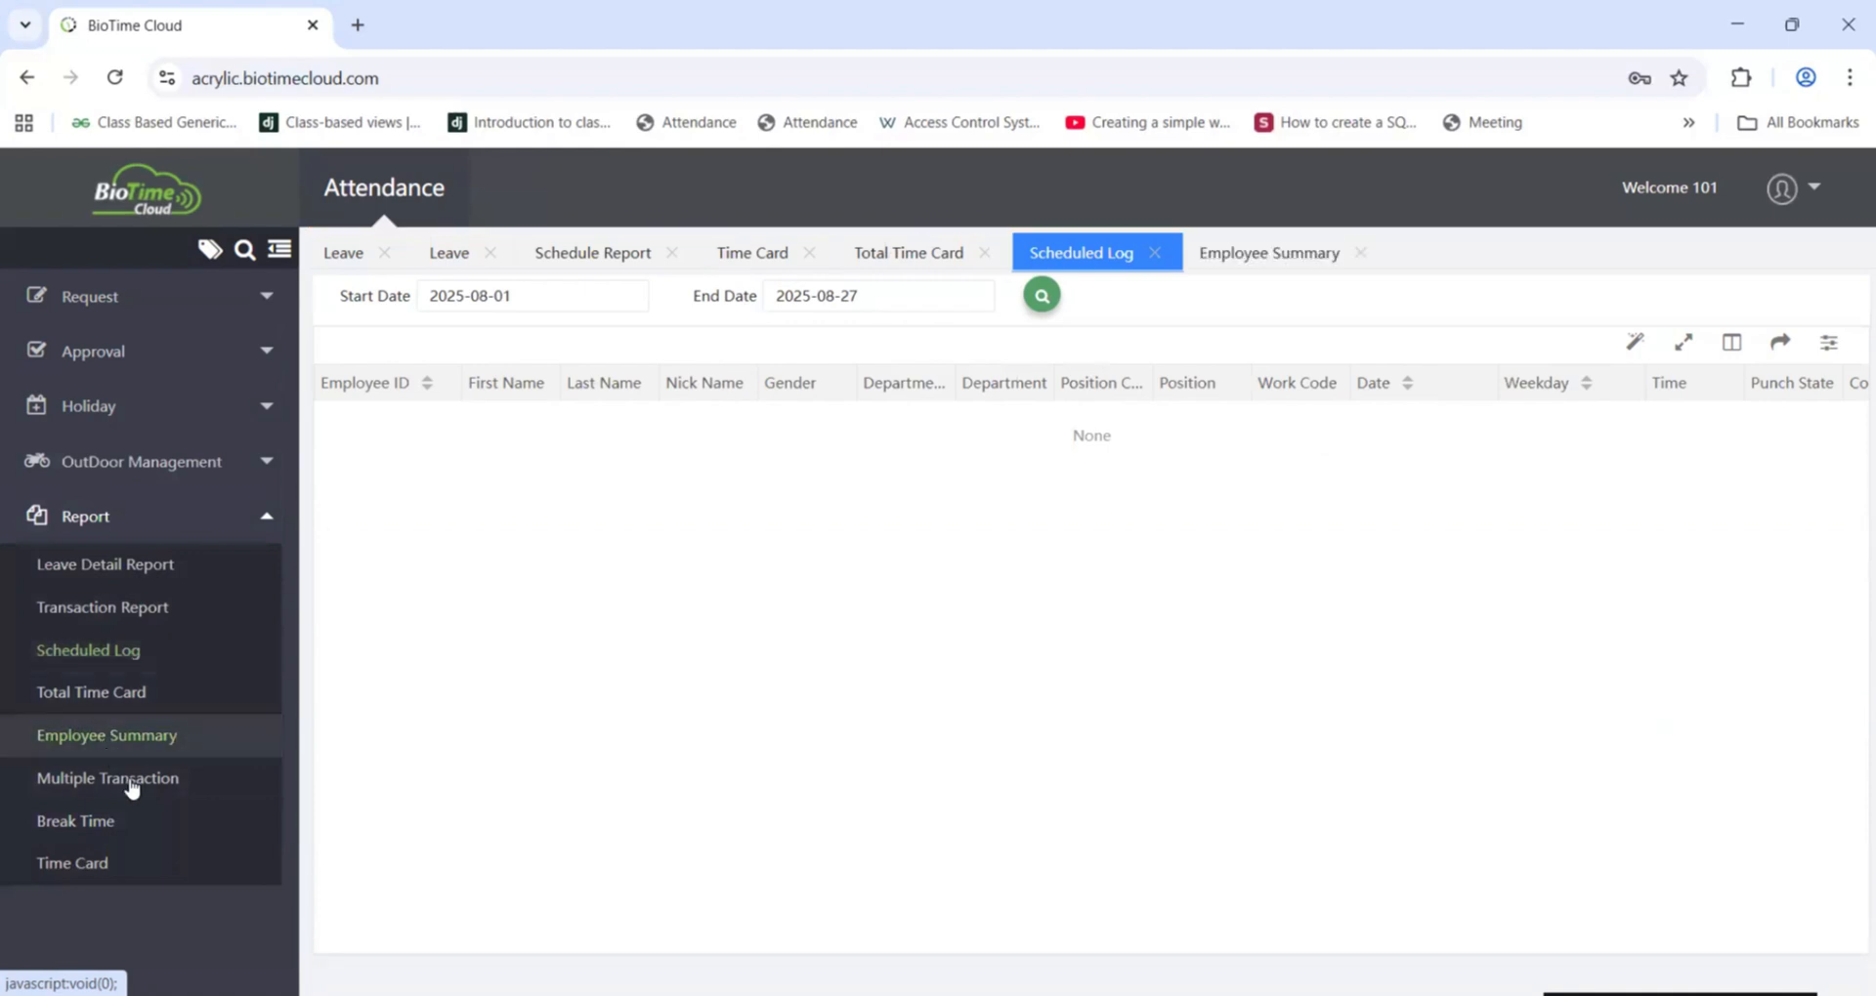
left_click(125, 796)
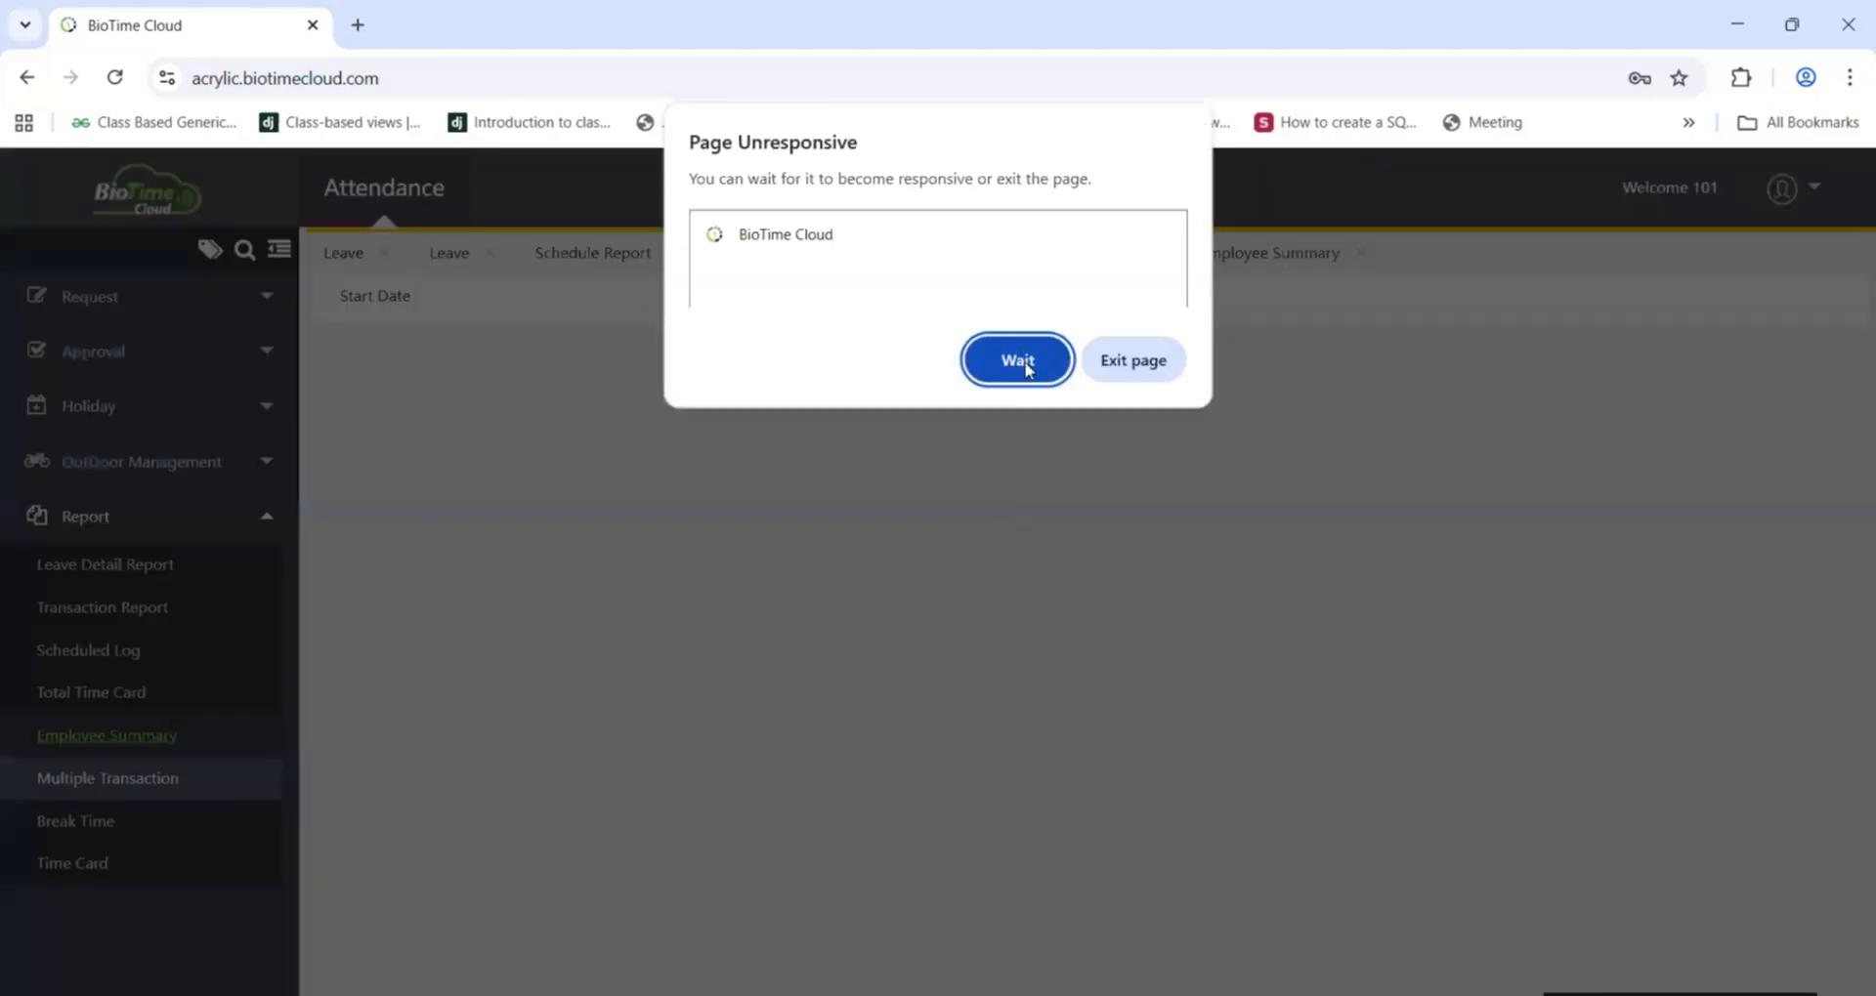
left_click(1026, 359)
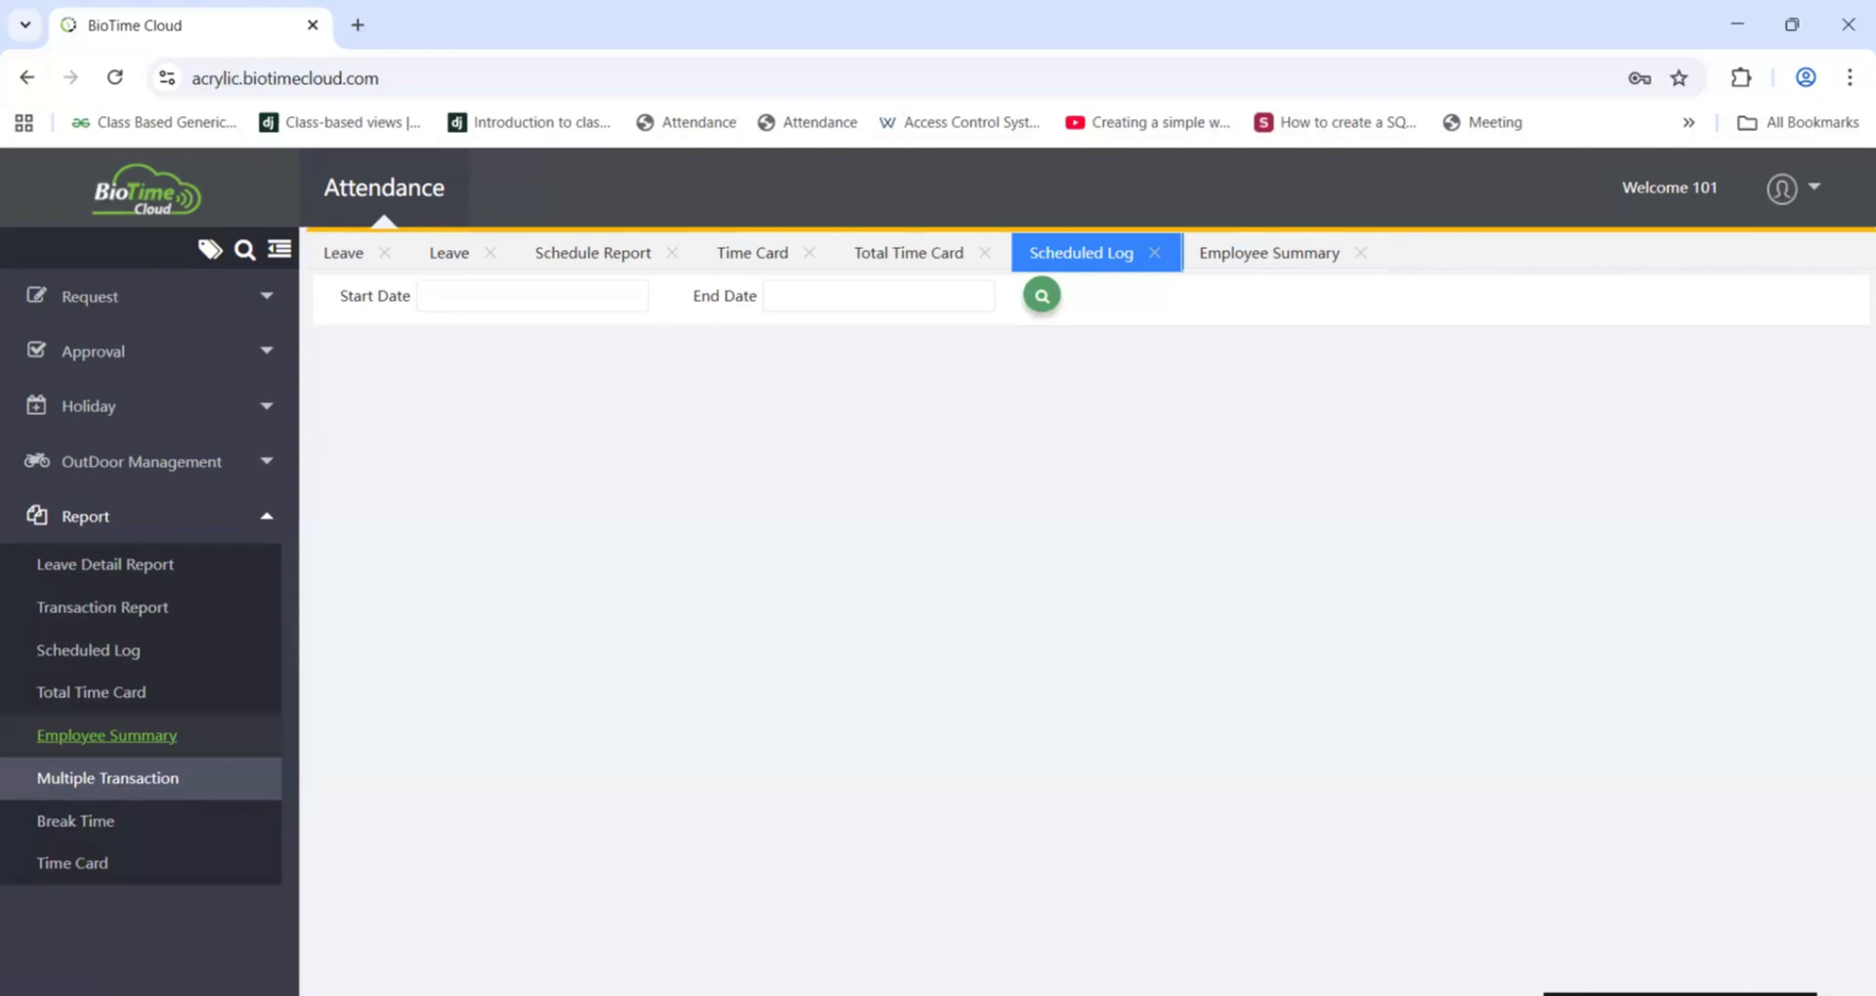